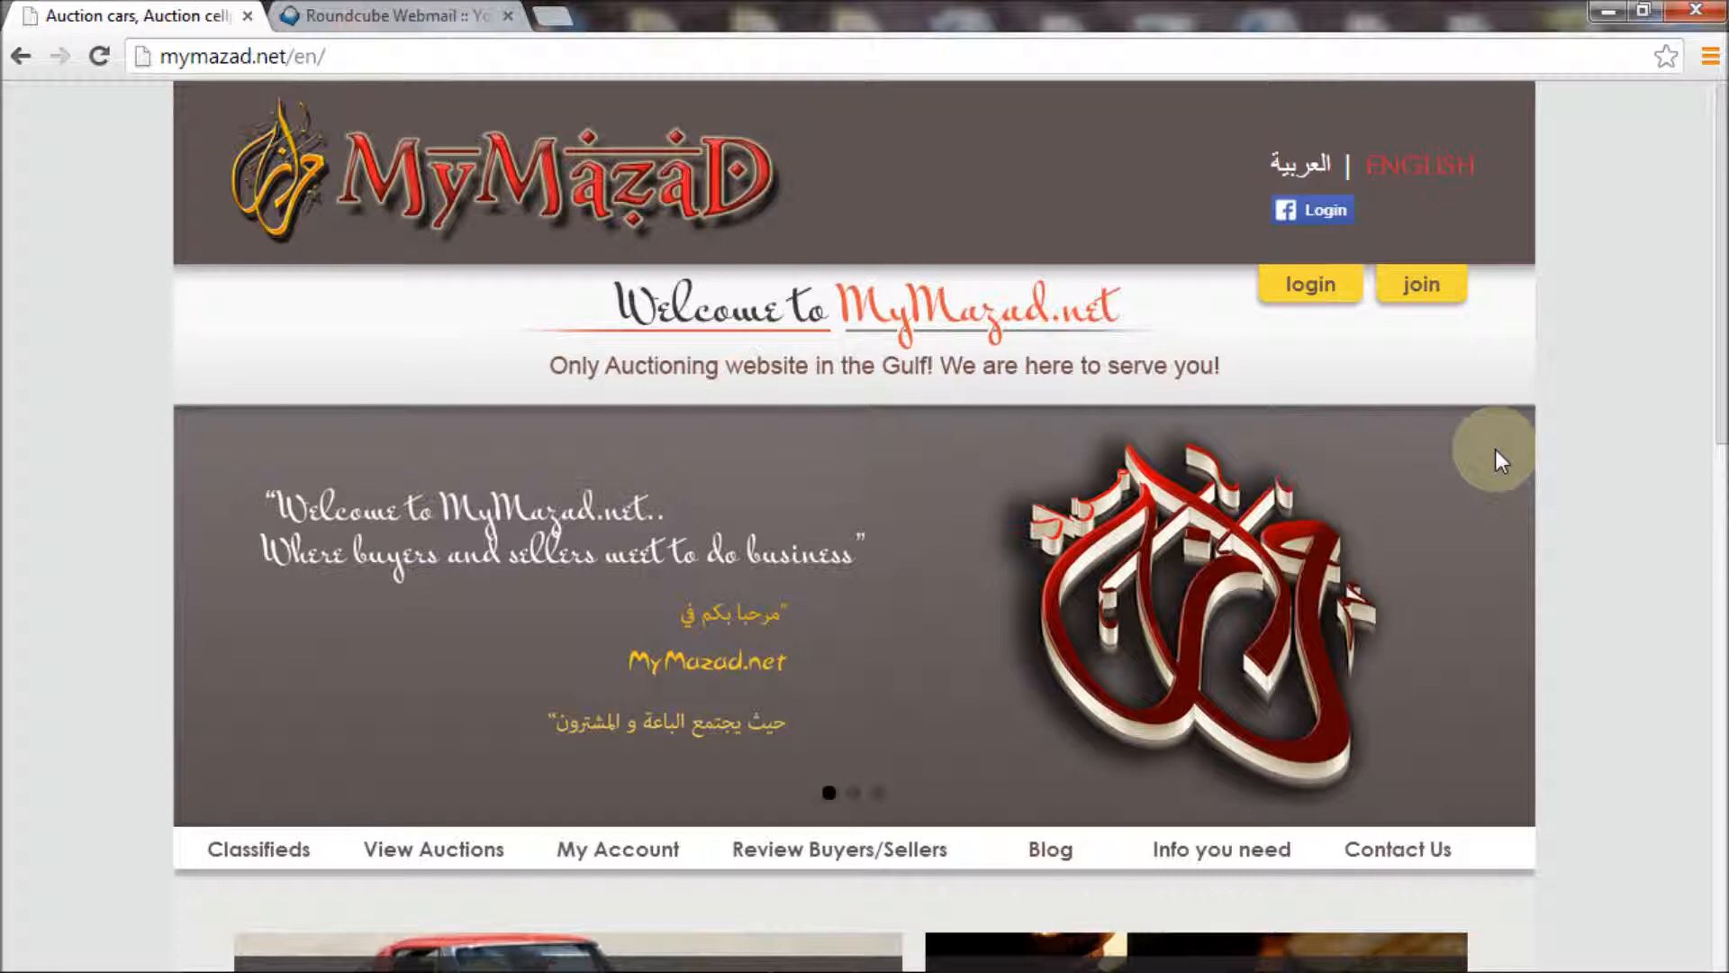
Sign in with the member's user name and password to reach the My Auctions listing
left_click(1310, 283)
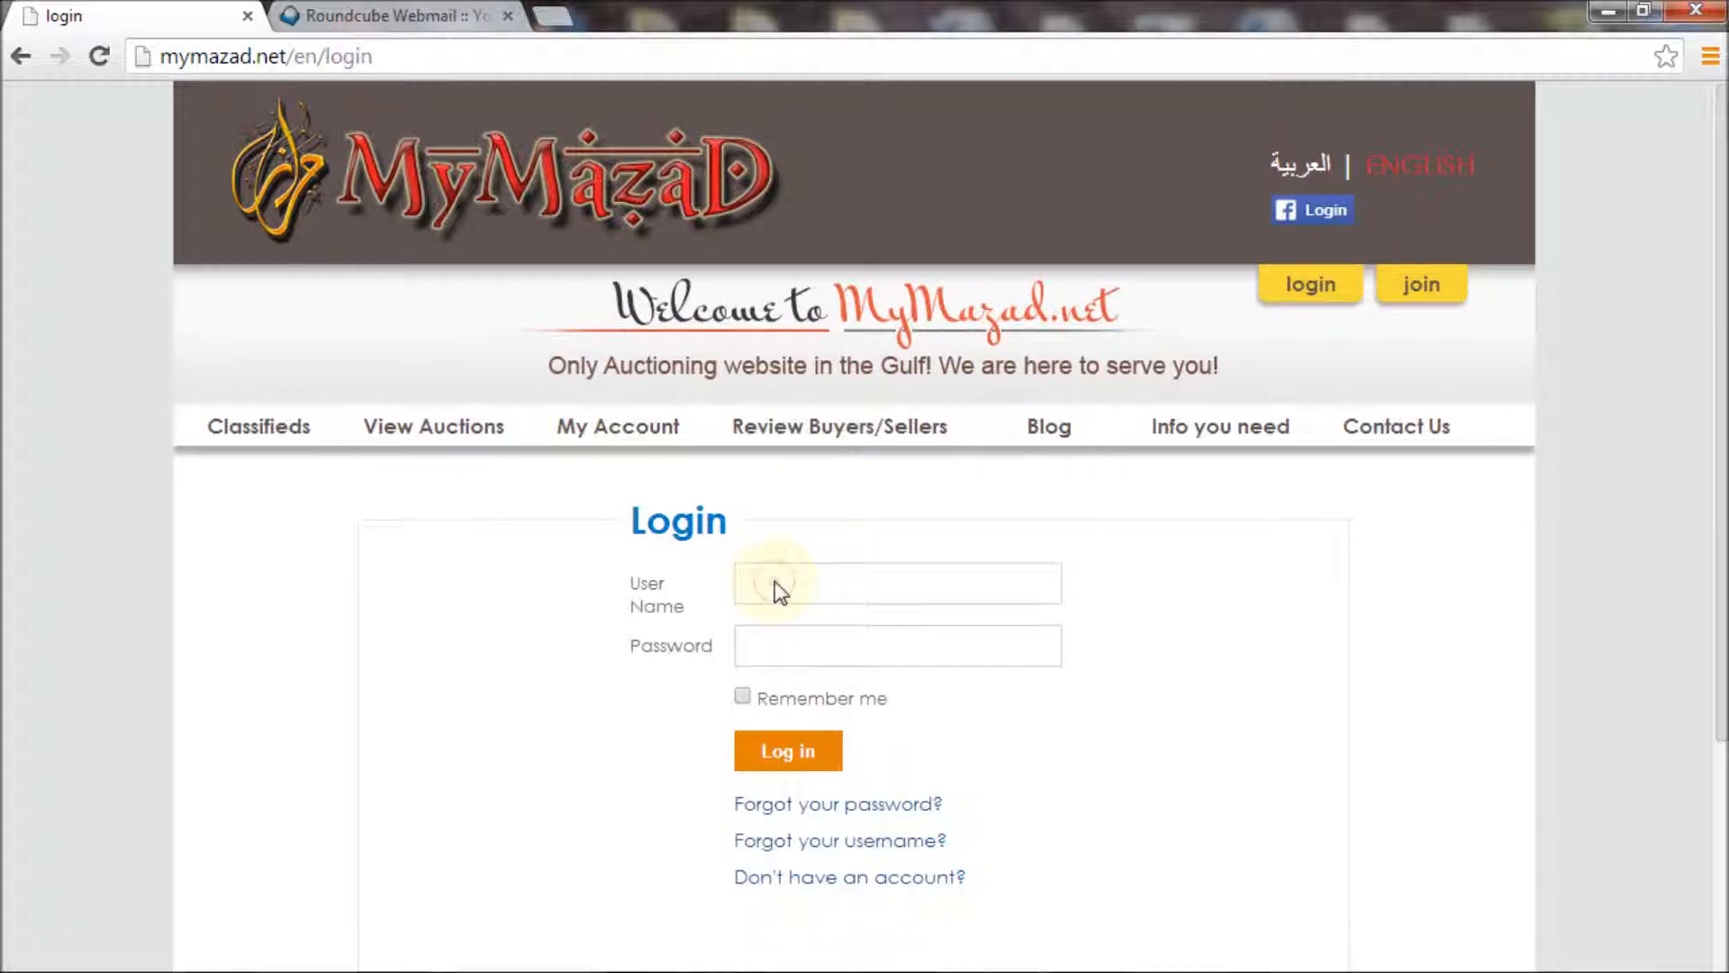
left_click(774, 584)
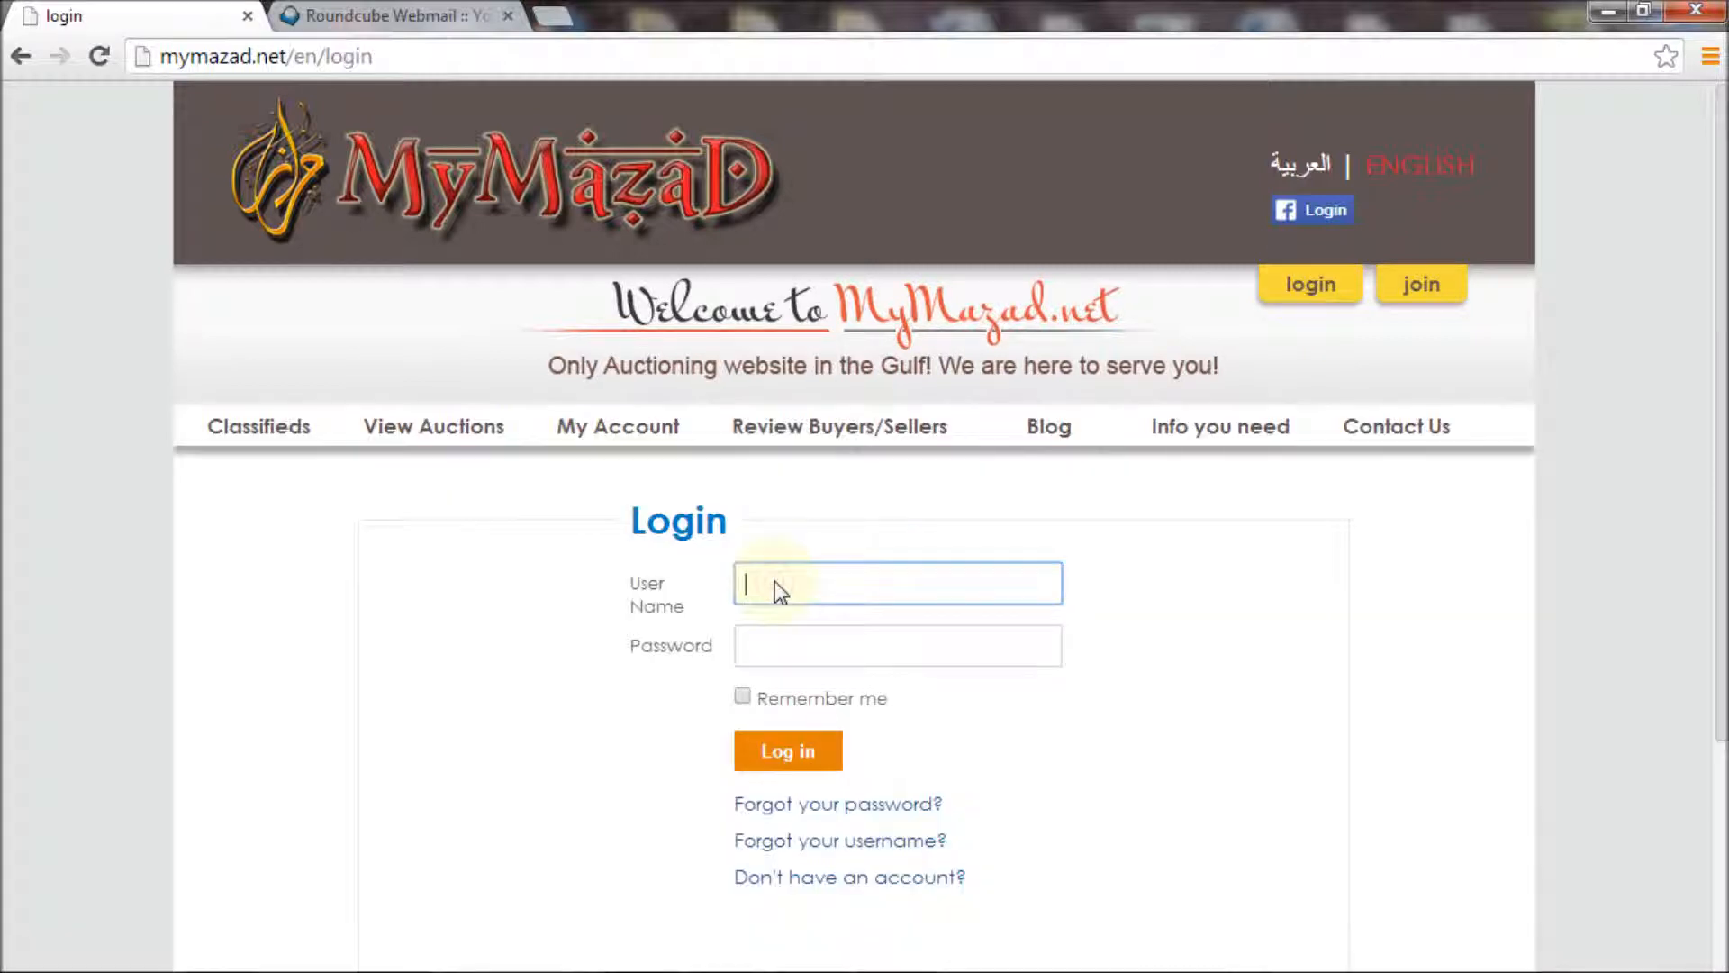
type("demo")
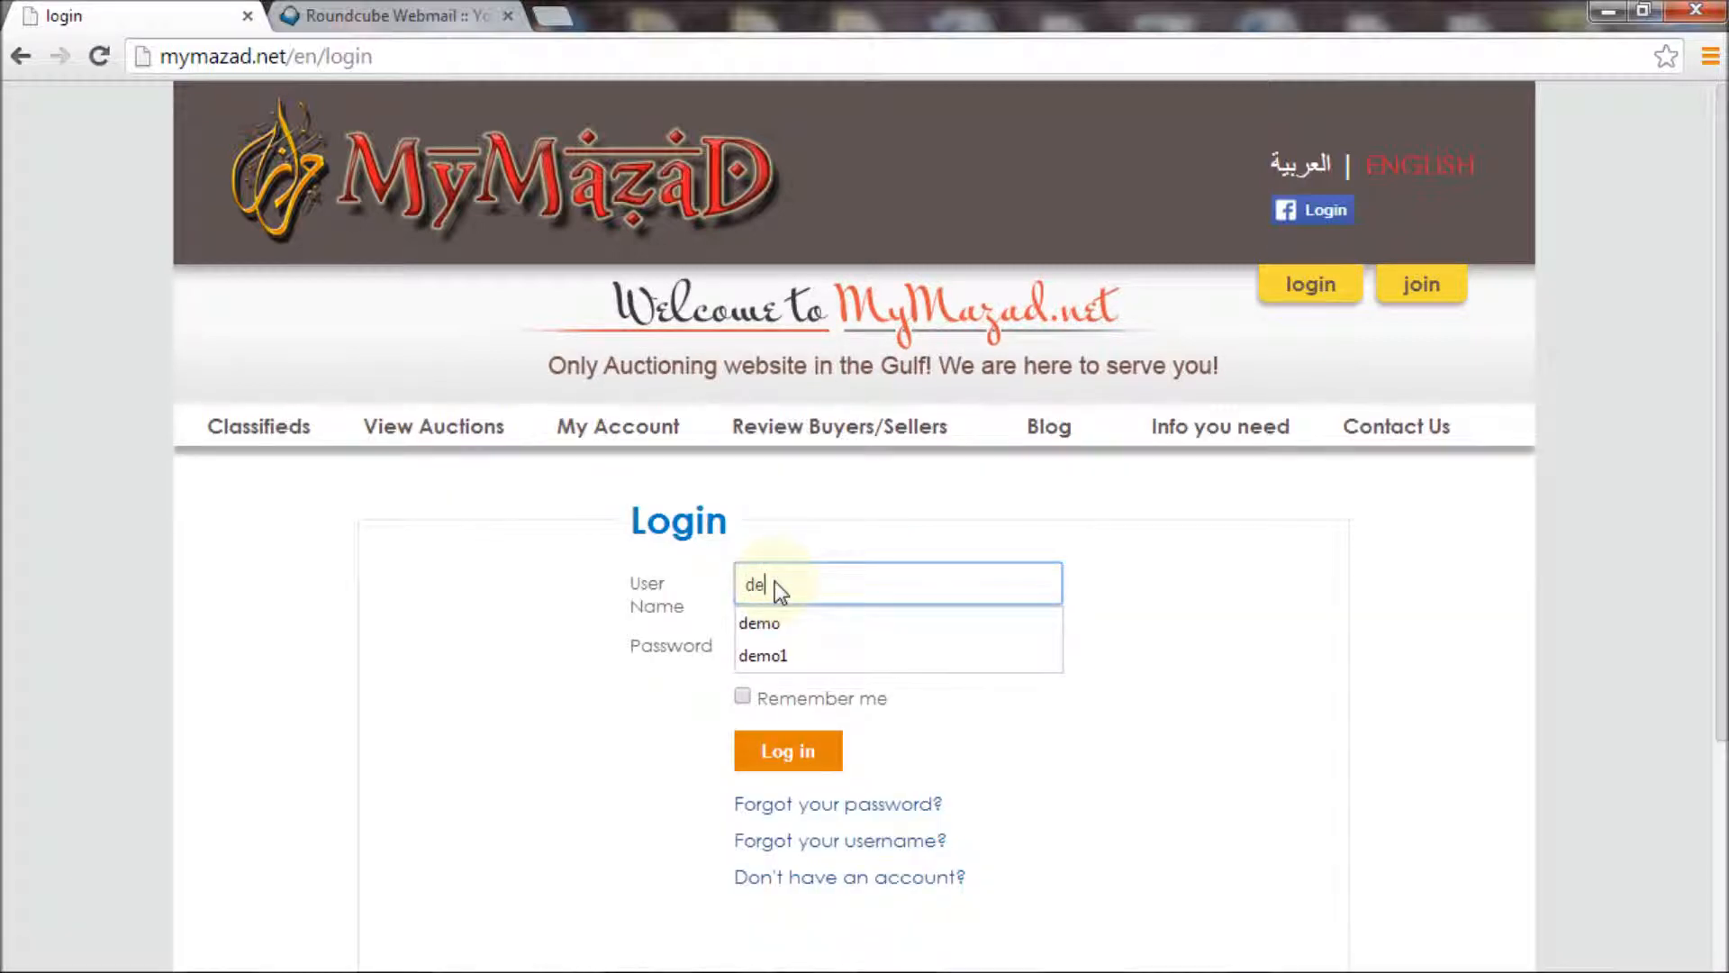
key("Tab")
type("demo")
key("Return")
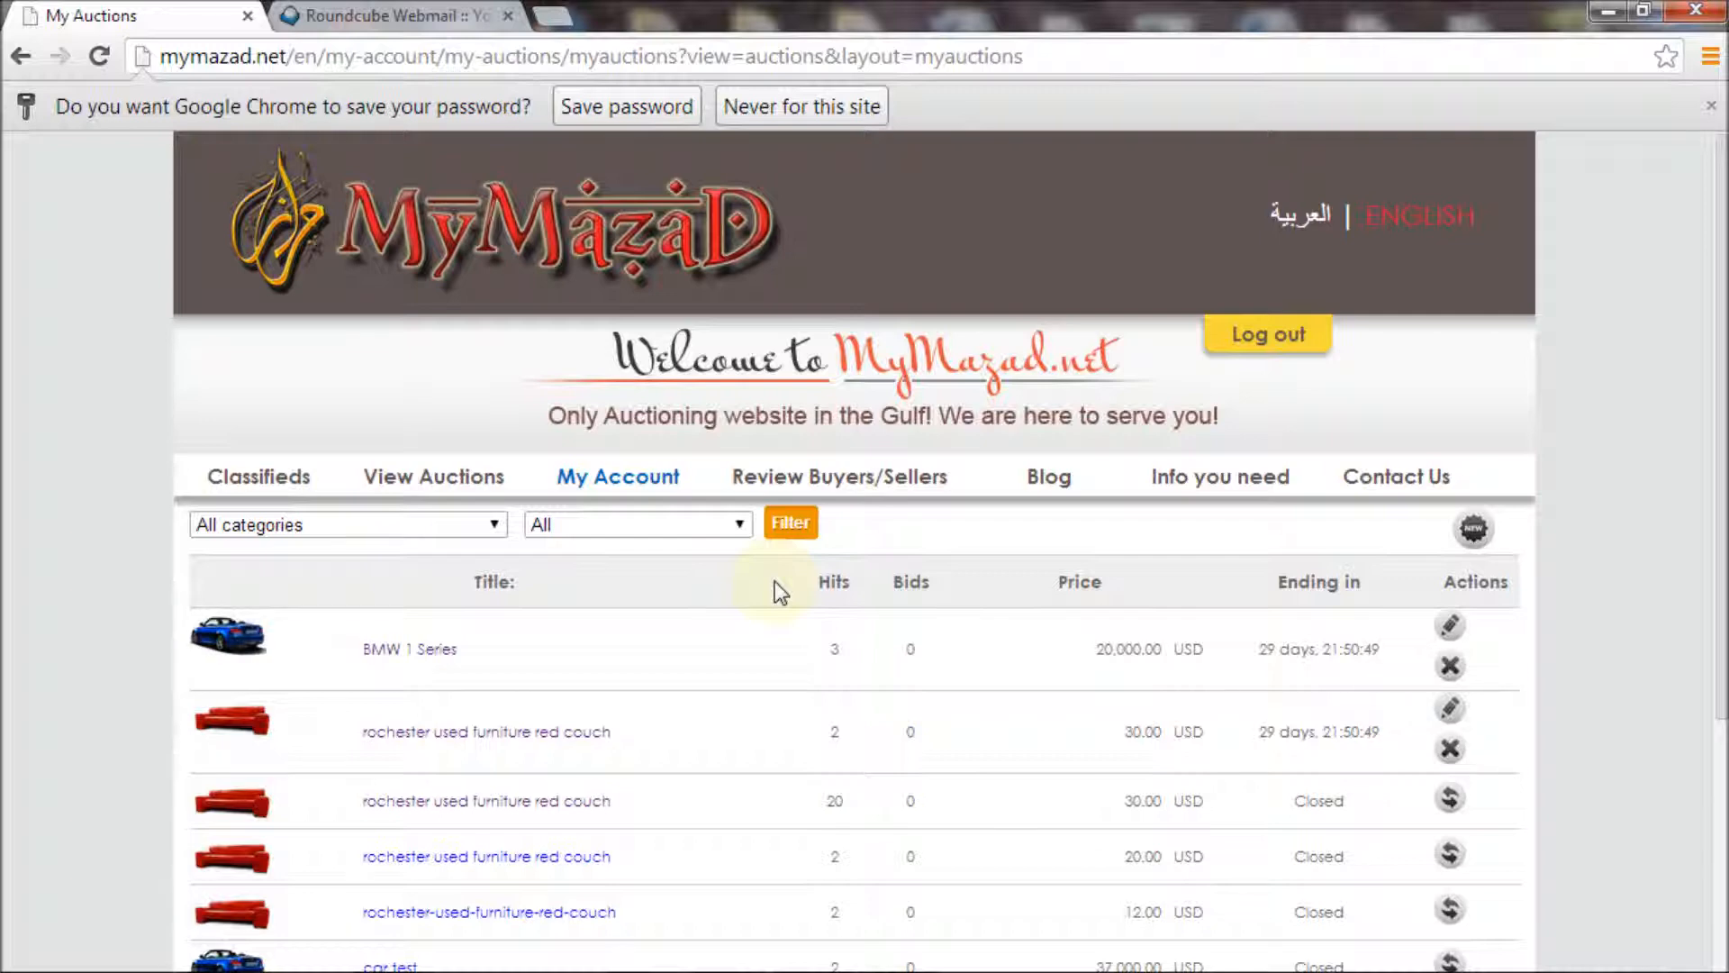
Open a blank New Auction form from the My Account menu
mouse_move(608, 475)
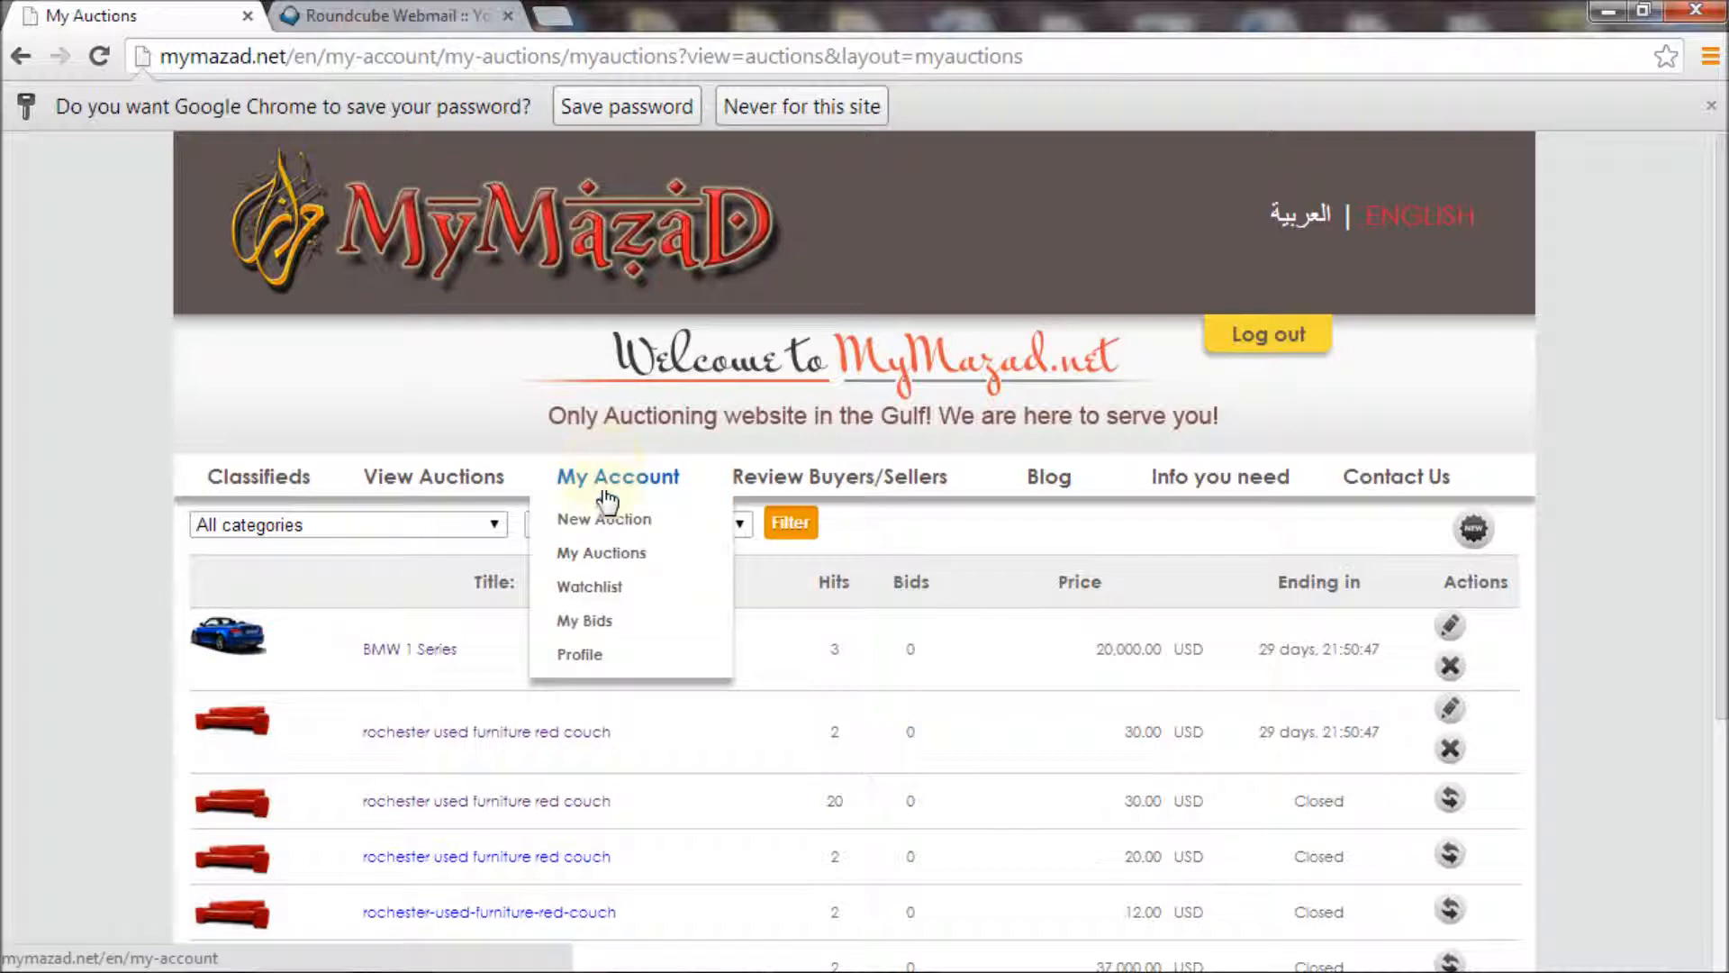
left_click(608, 529)
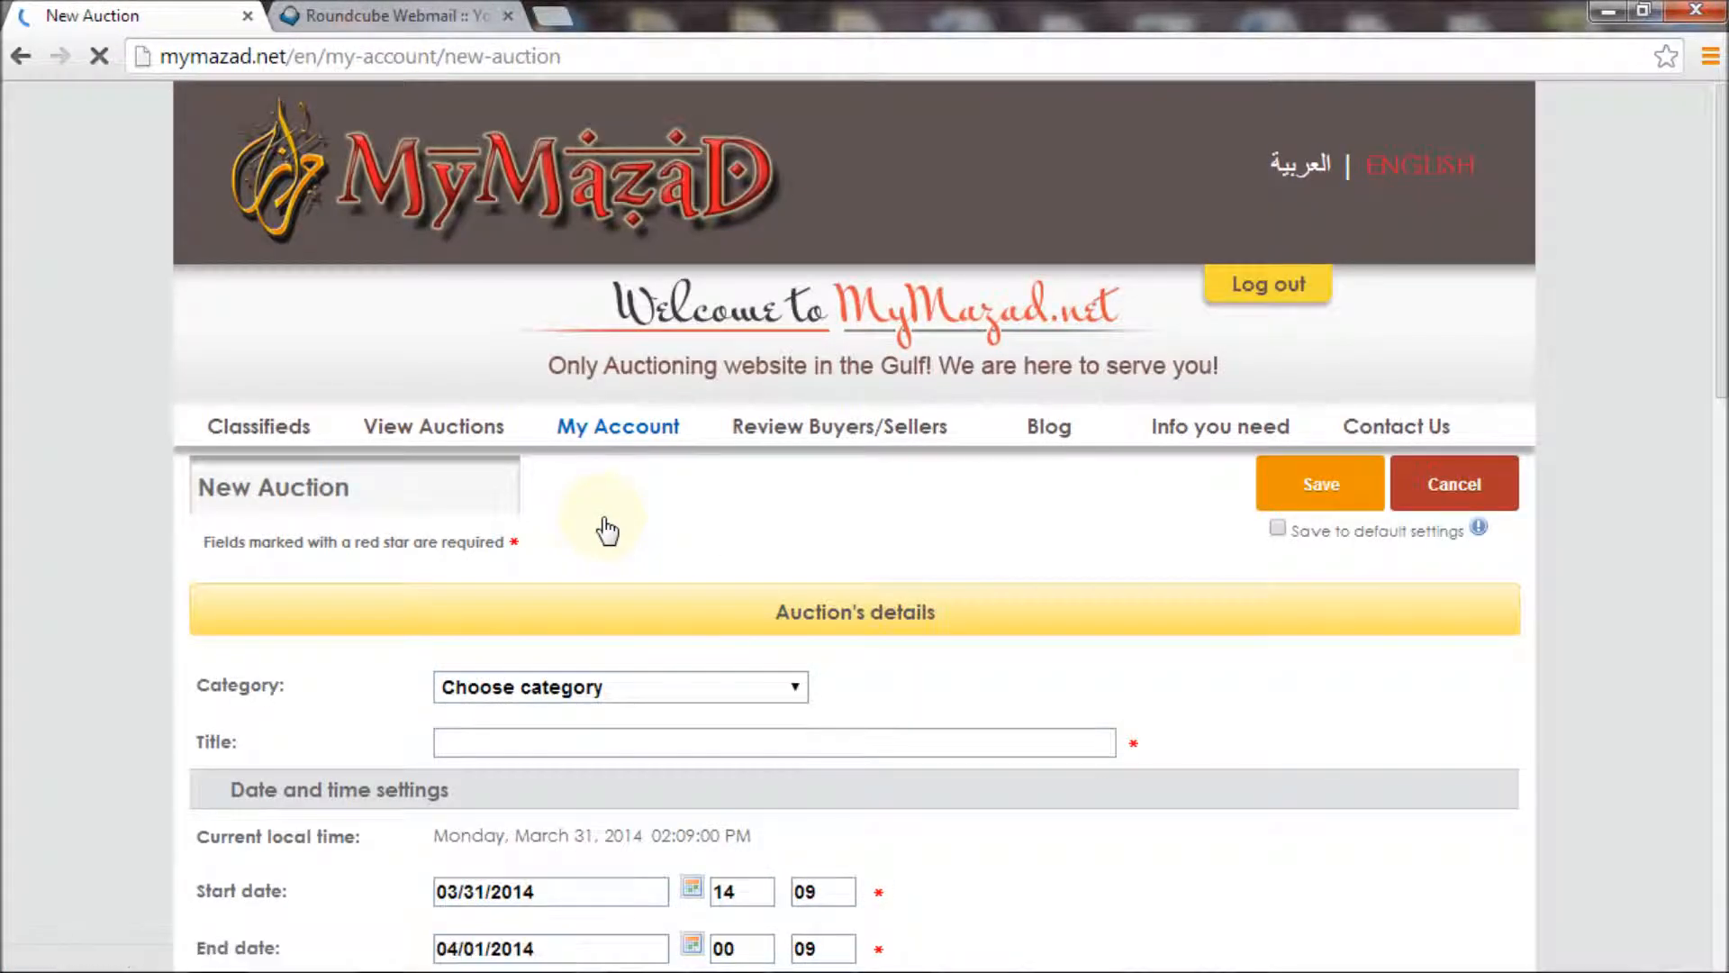
Choose Jewelry & Watches as the new auction's category
left_click(628, 689)
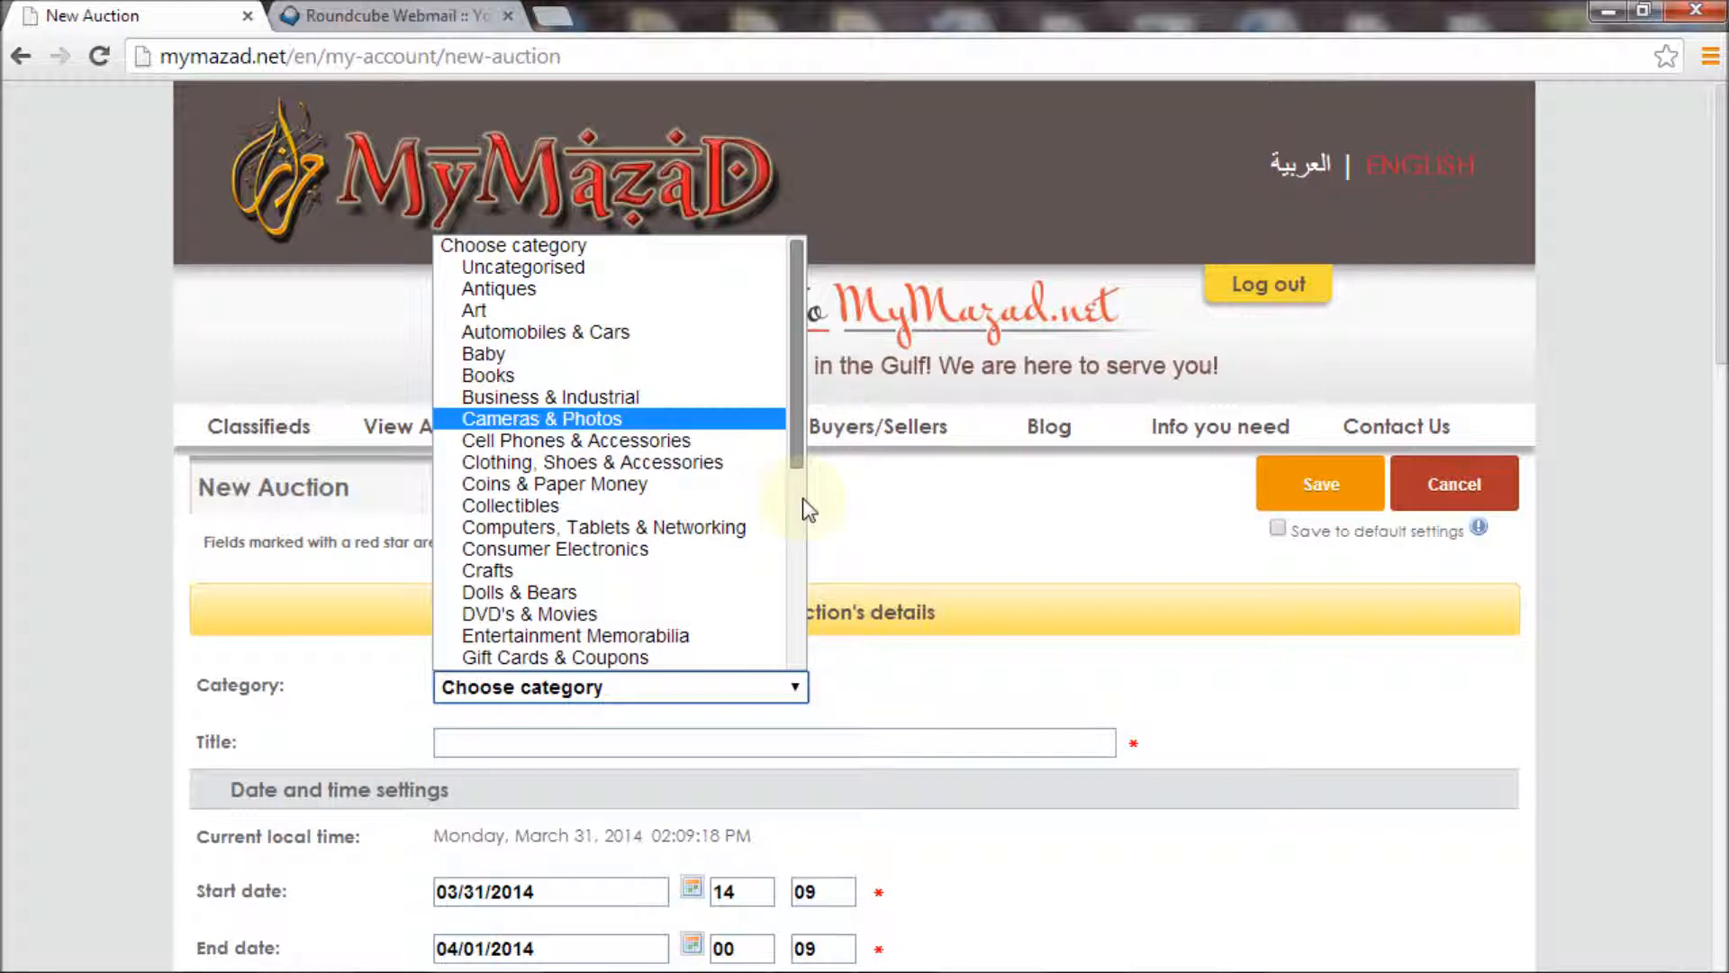
scroll(802, 484, "down", 2)
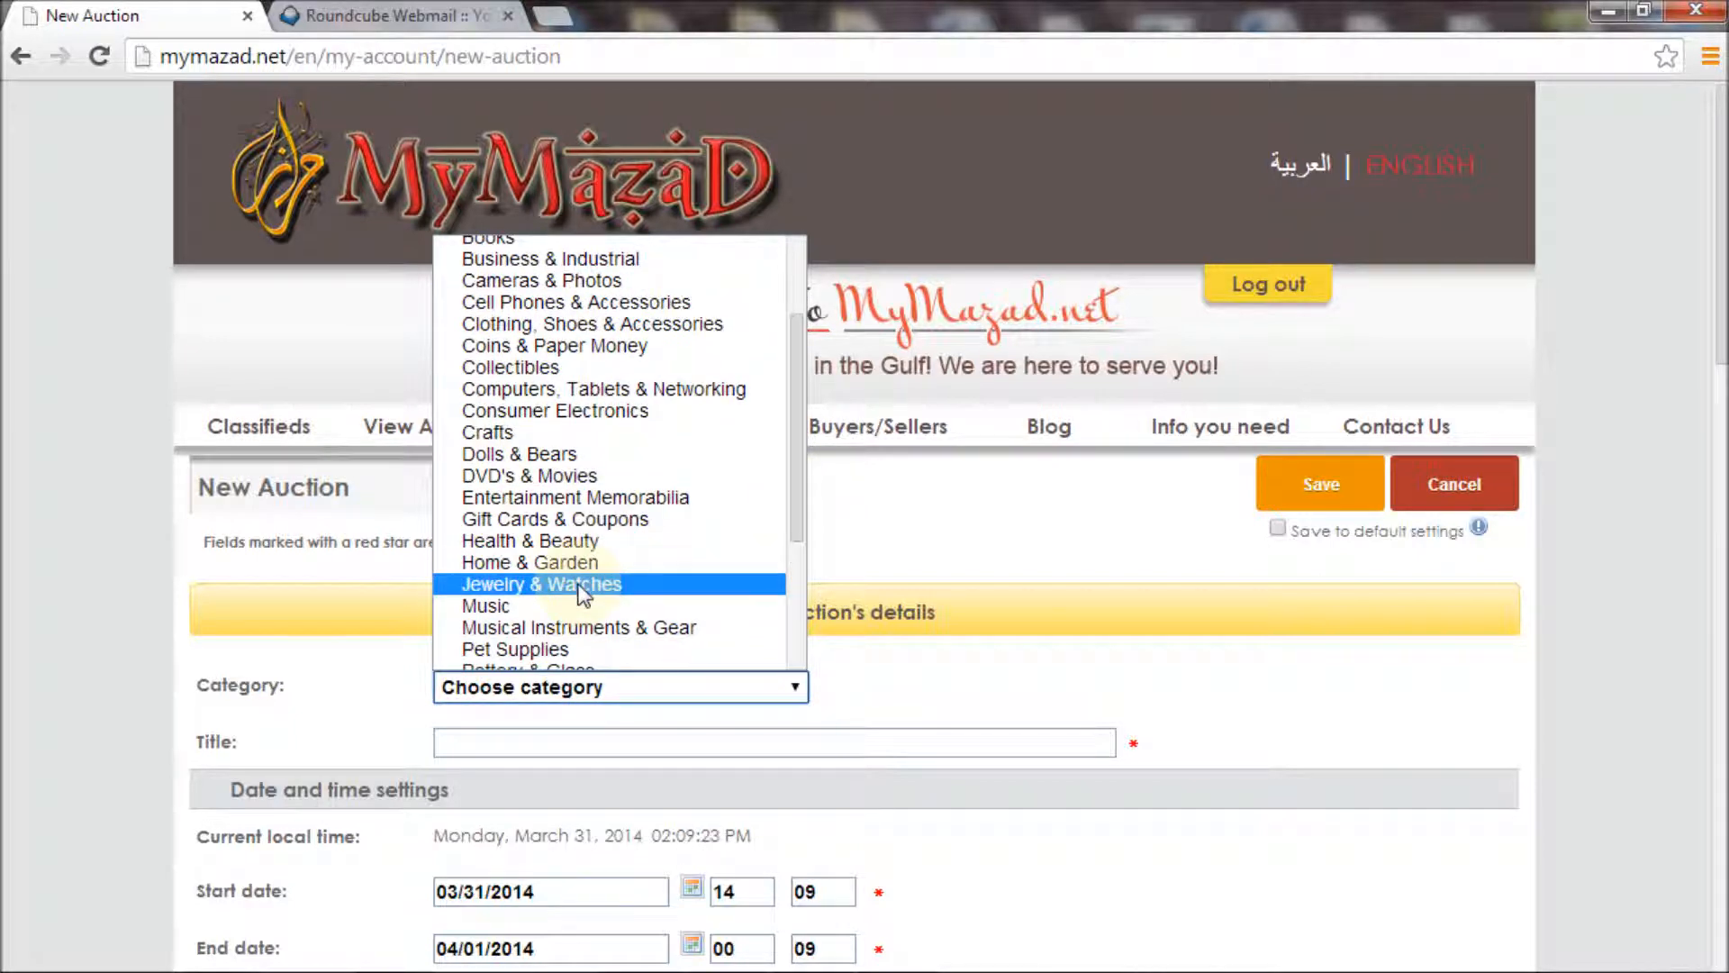
left_click(581, 585)
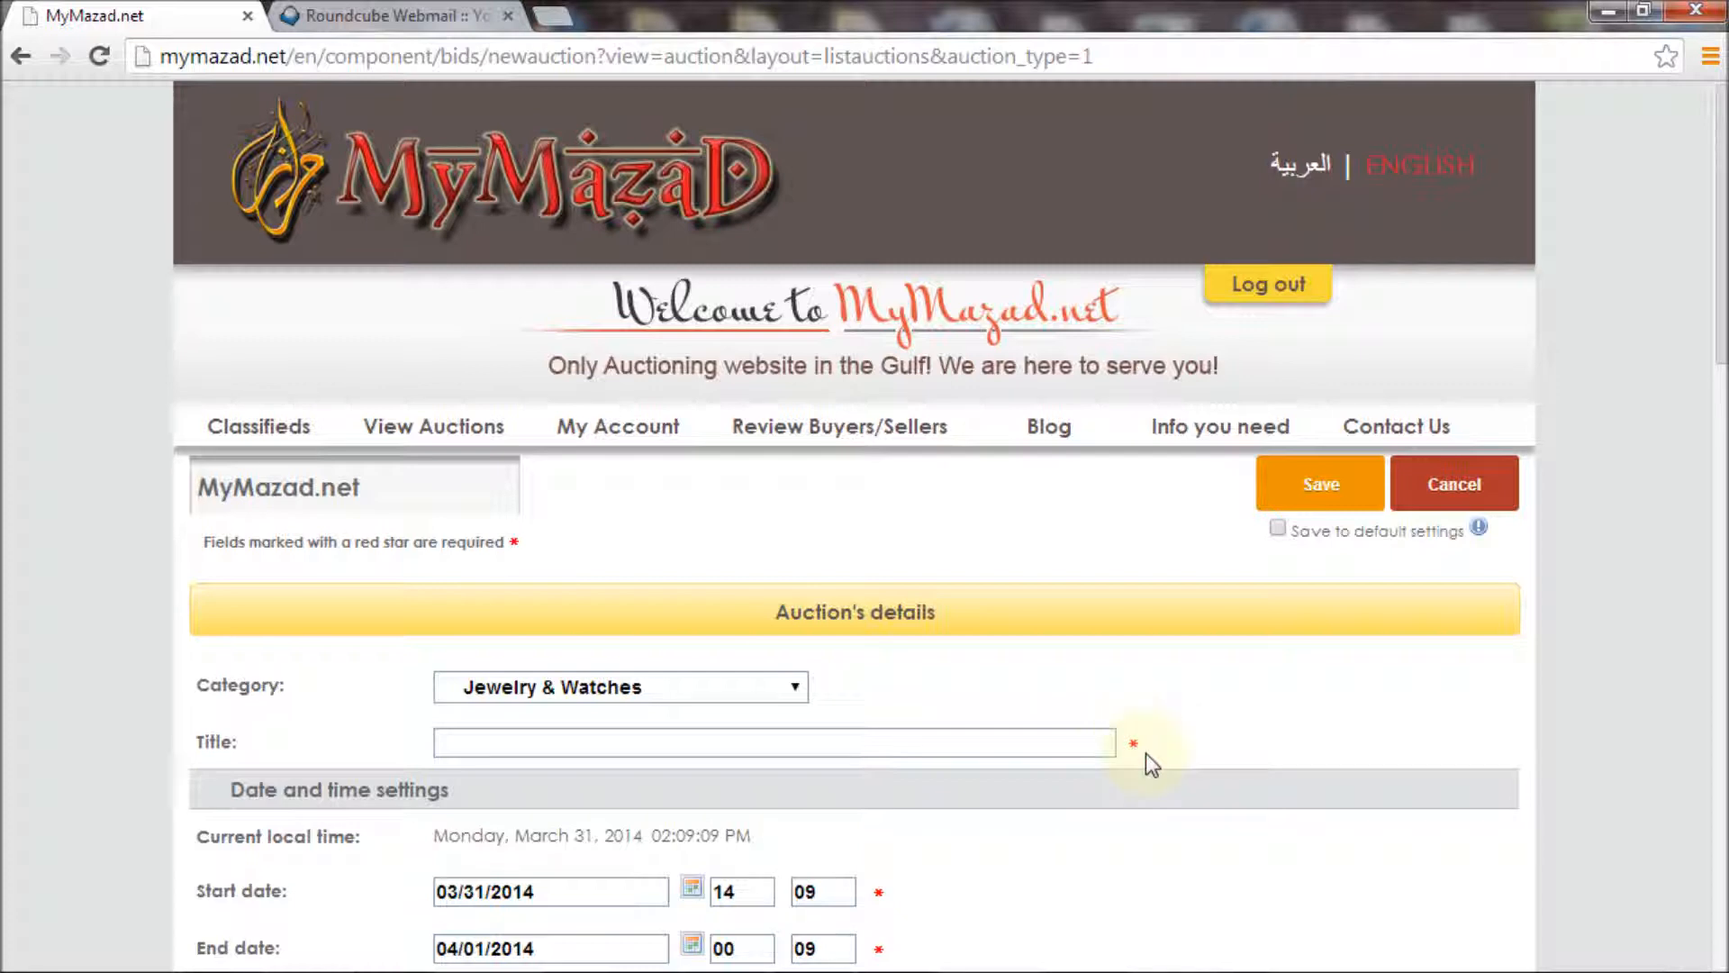
Enter 'Humbert watch' as the auction title
left_click(632, 741)
type("Humbert")
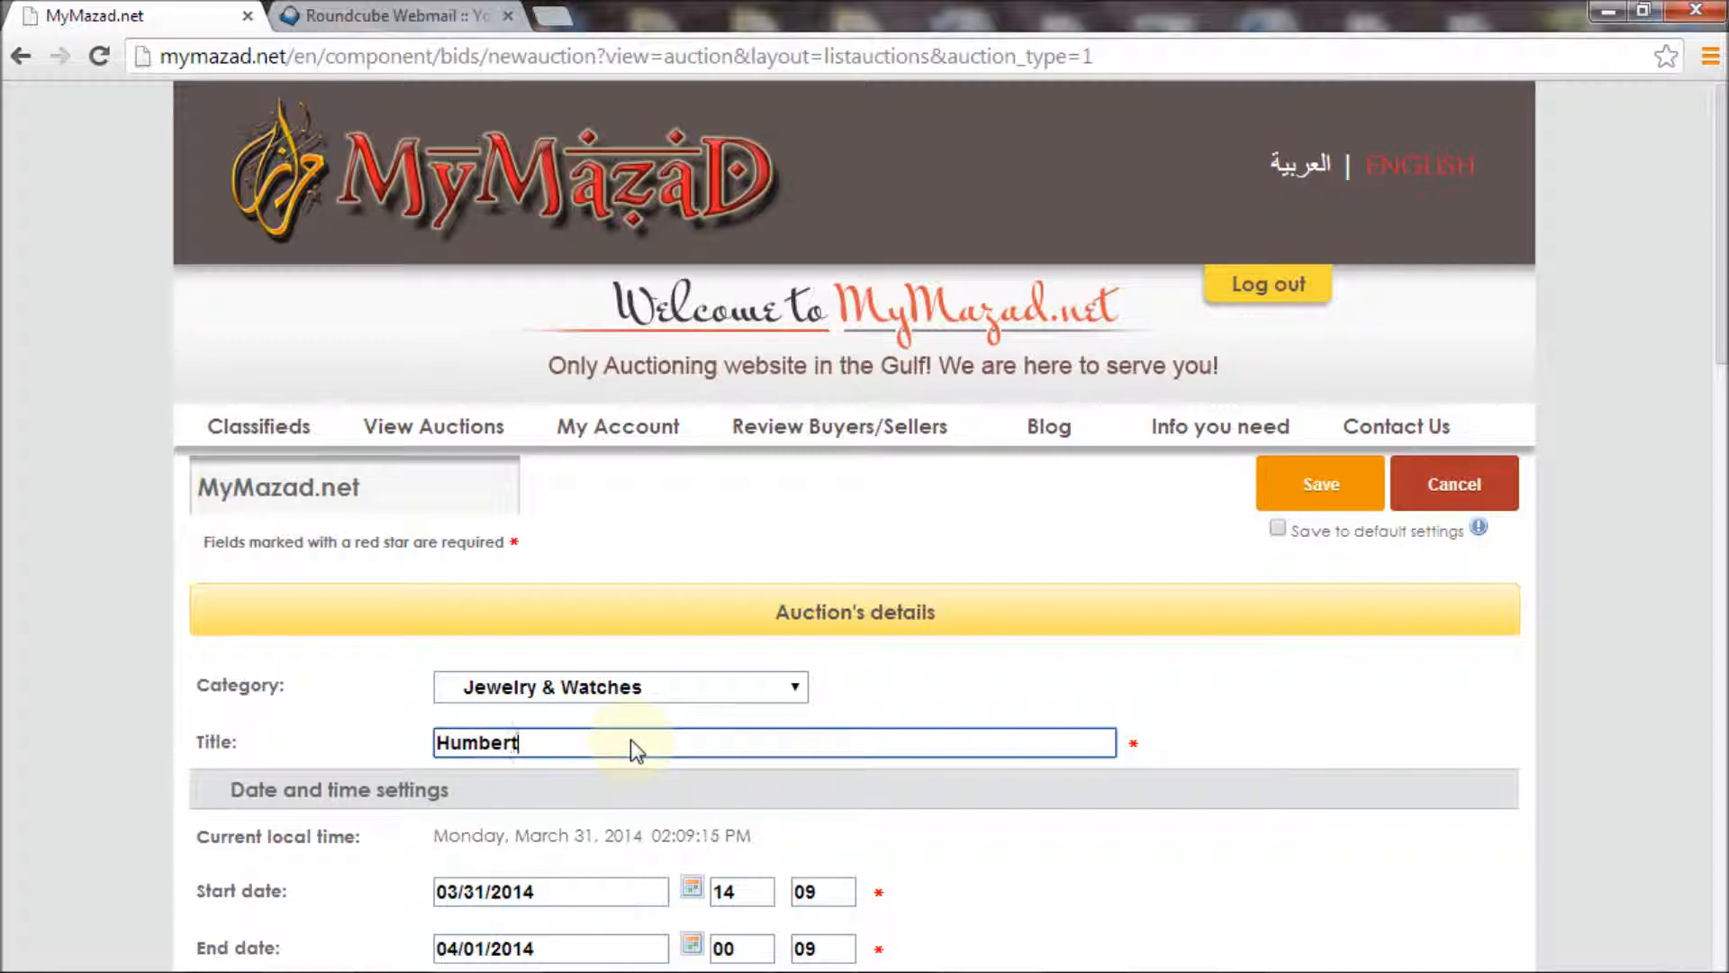
type(" watch")
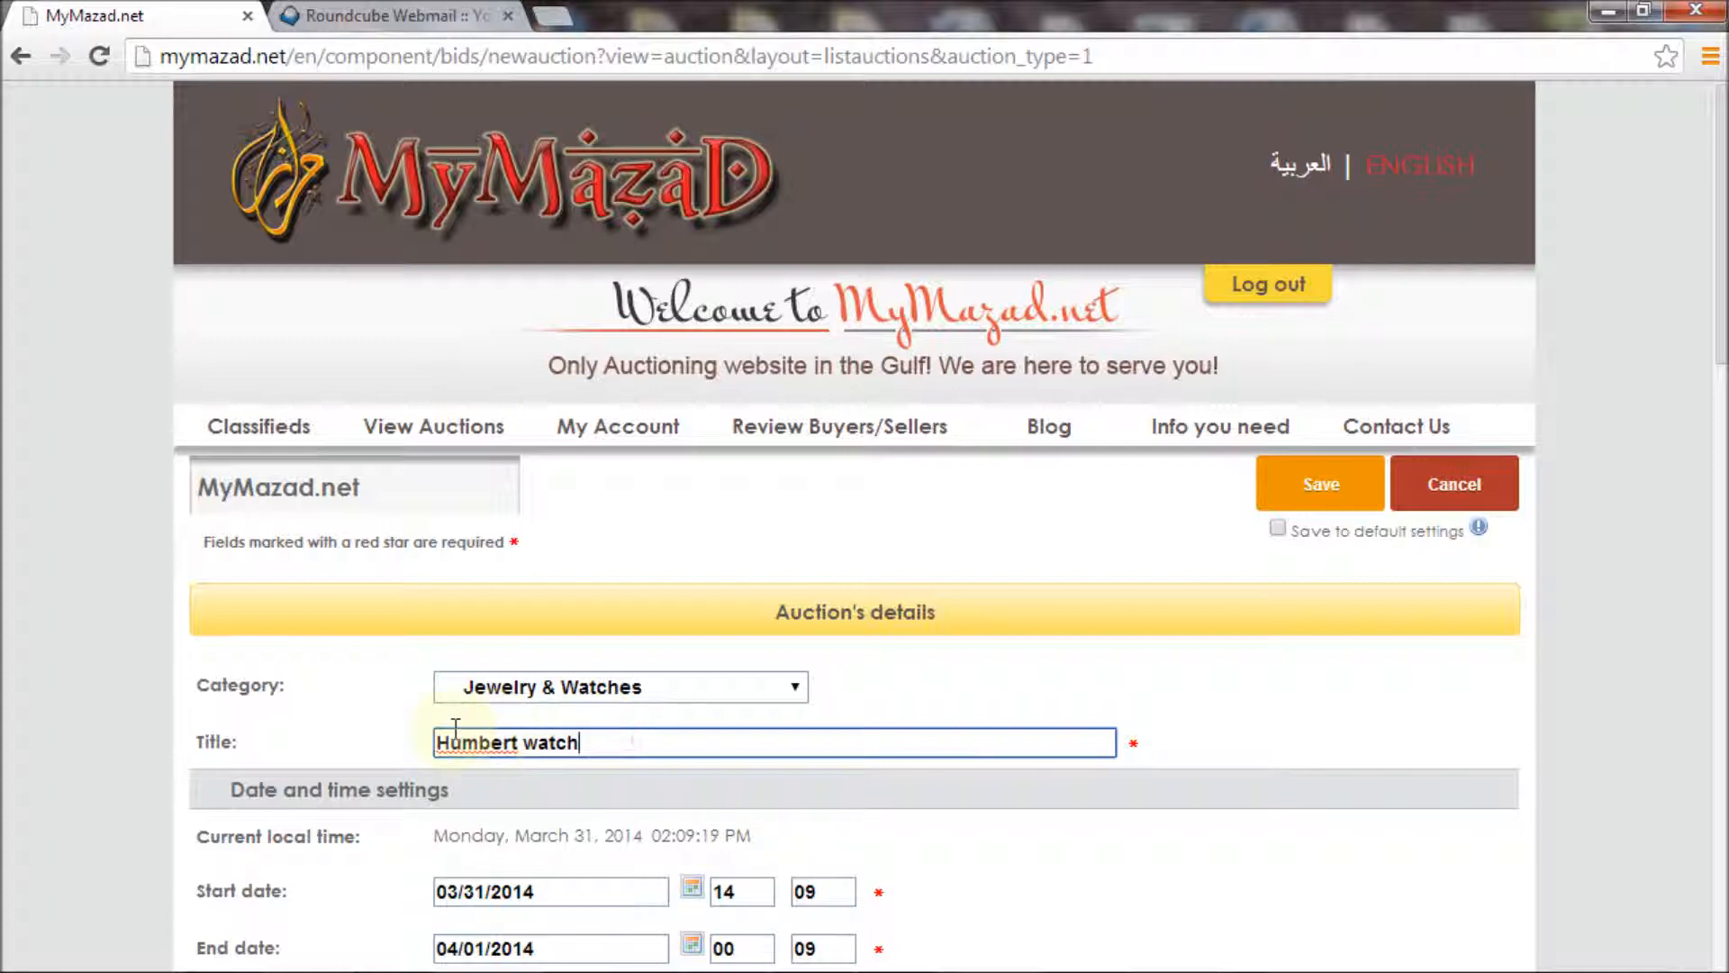
key("ctrl+shift+Left")
key("ctrl+shift+Left")
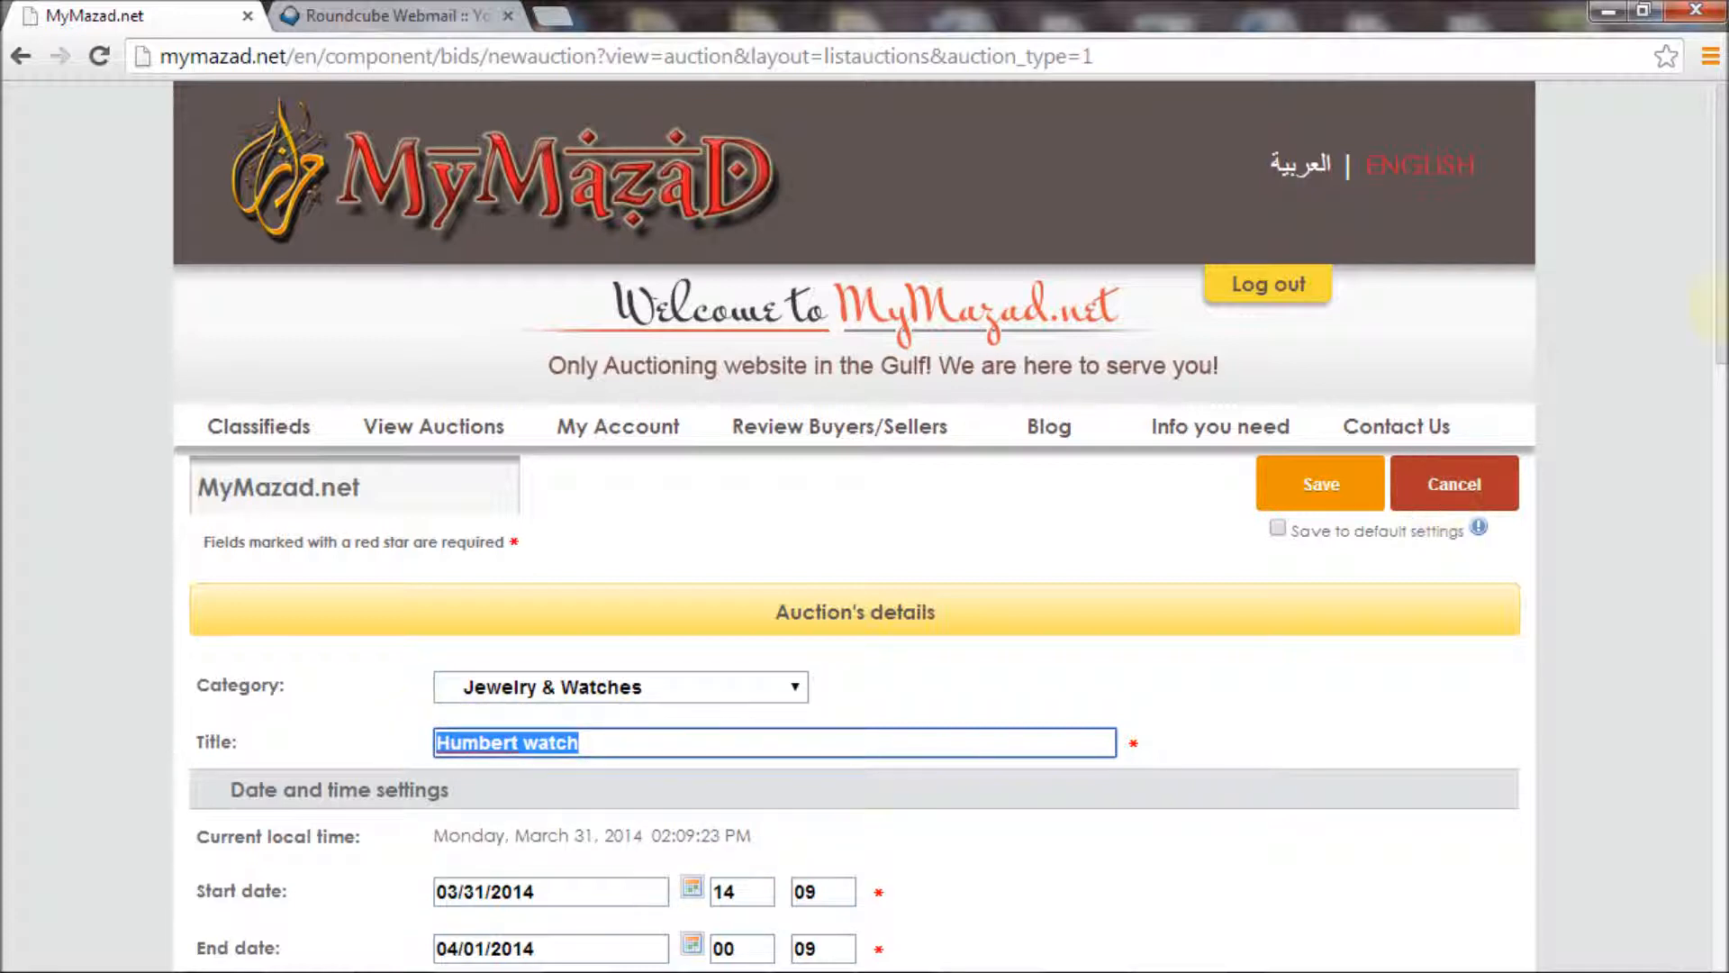
left_click_drag(1722, 306, 1722, 522)
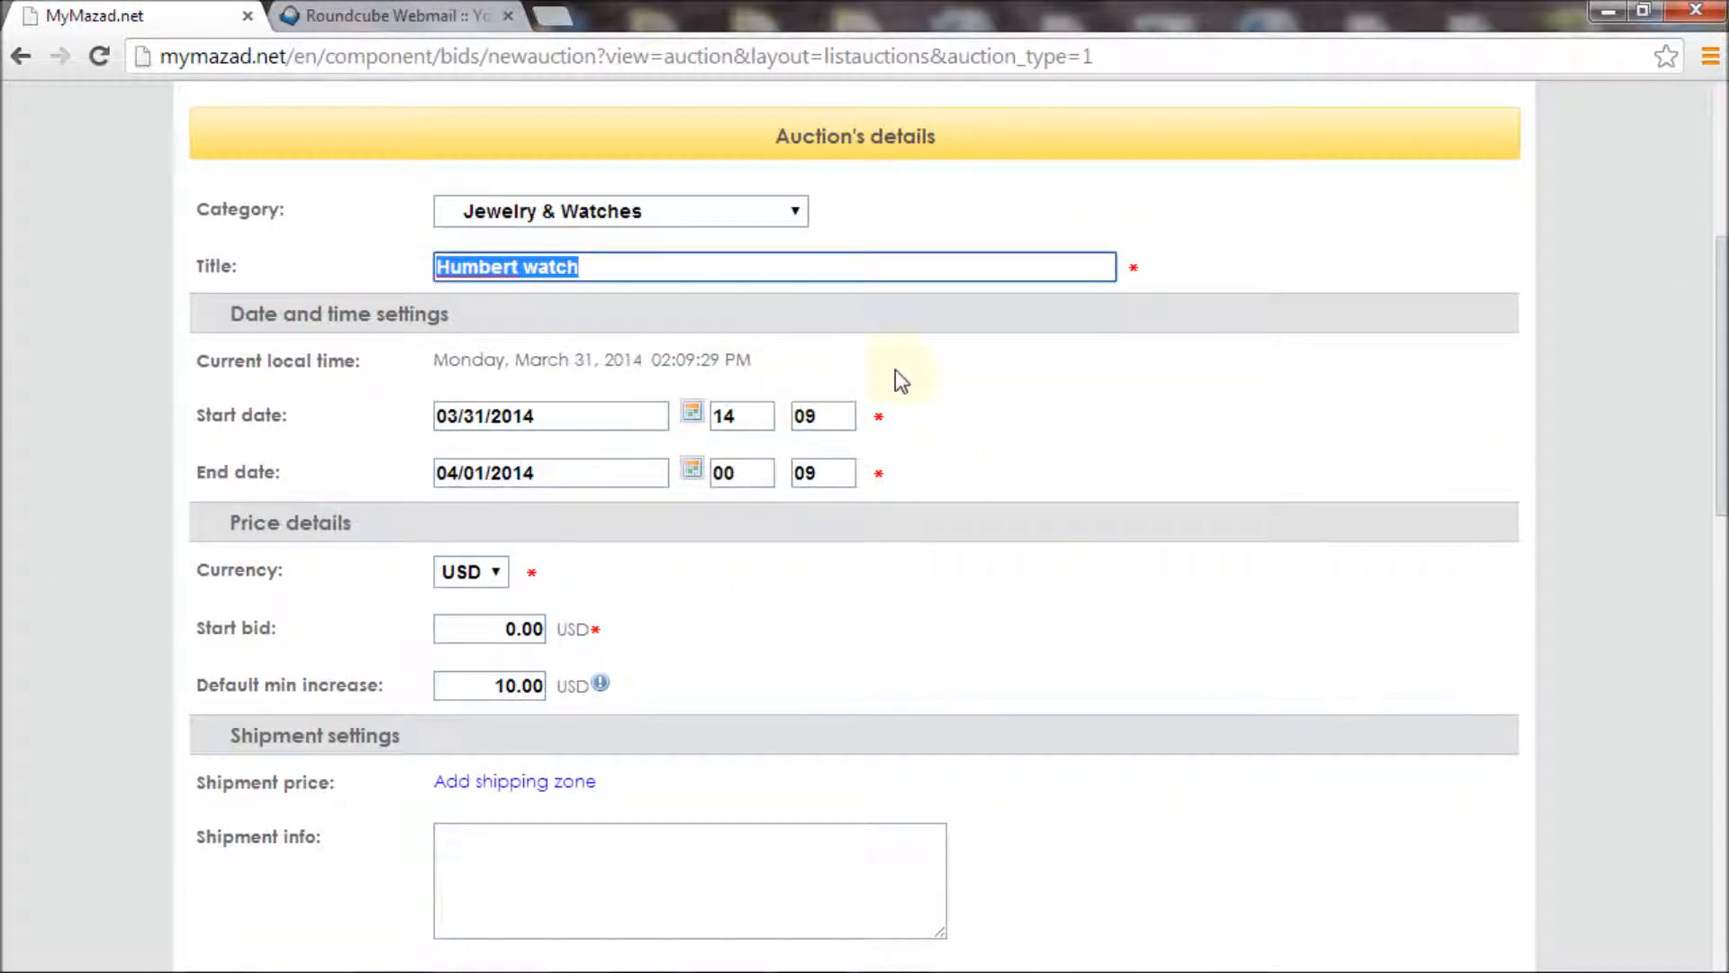
Set the auction end to April 30, 2014 at hour 12, minute 0
left_click(693, 470)
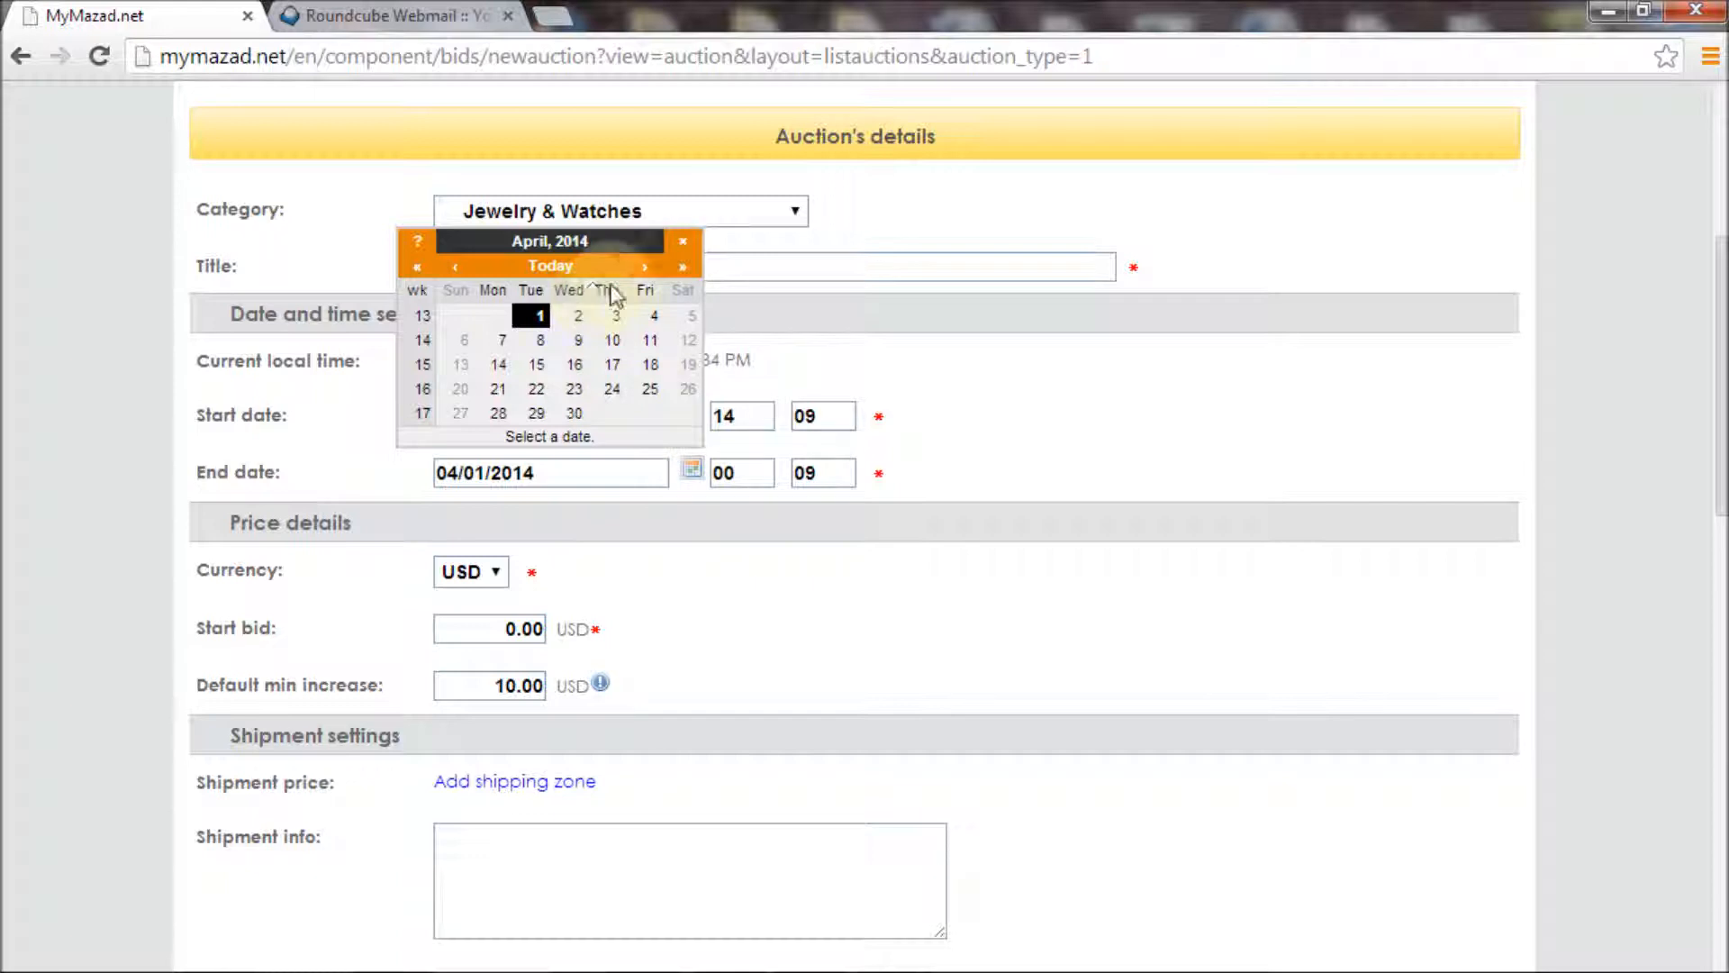
left_click(569, 412)
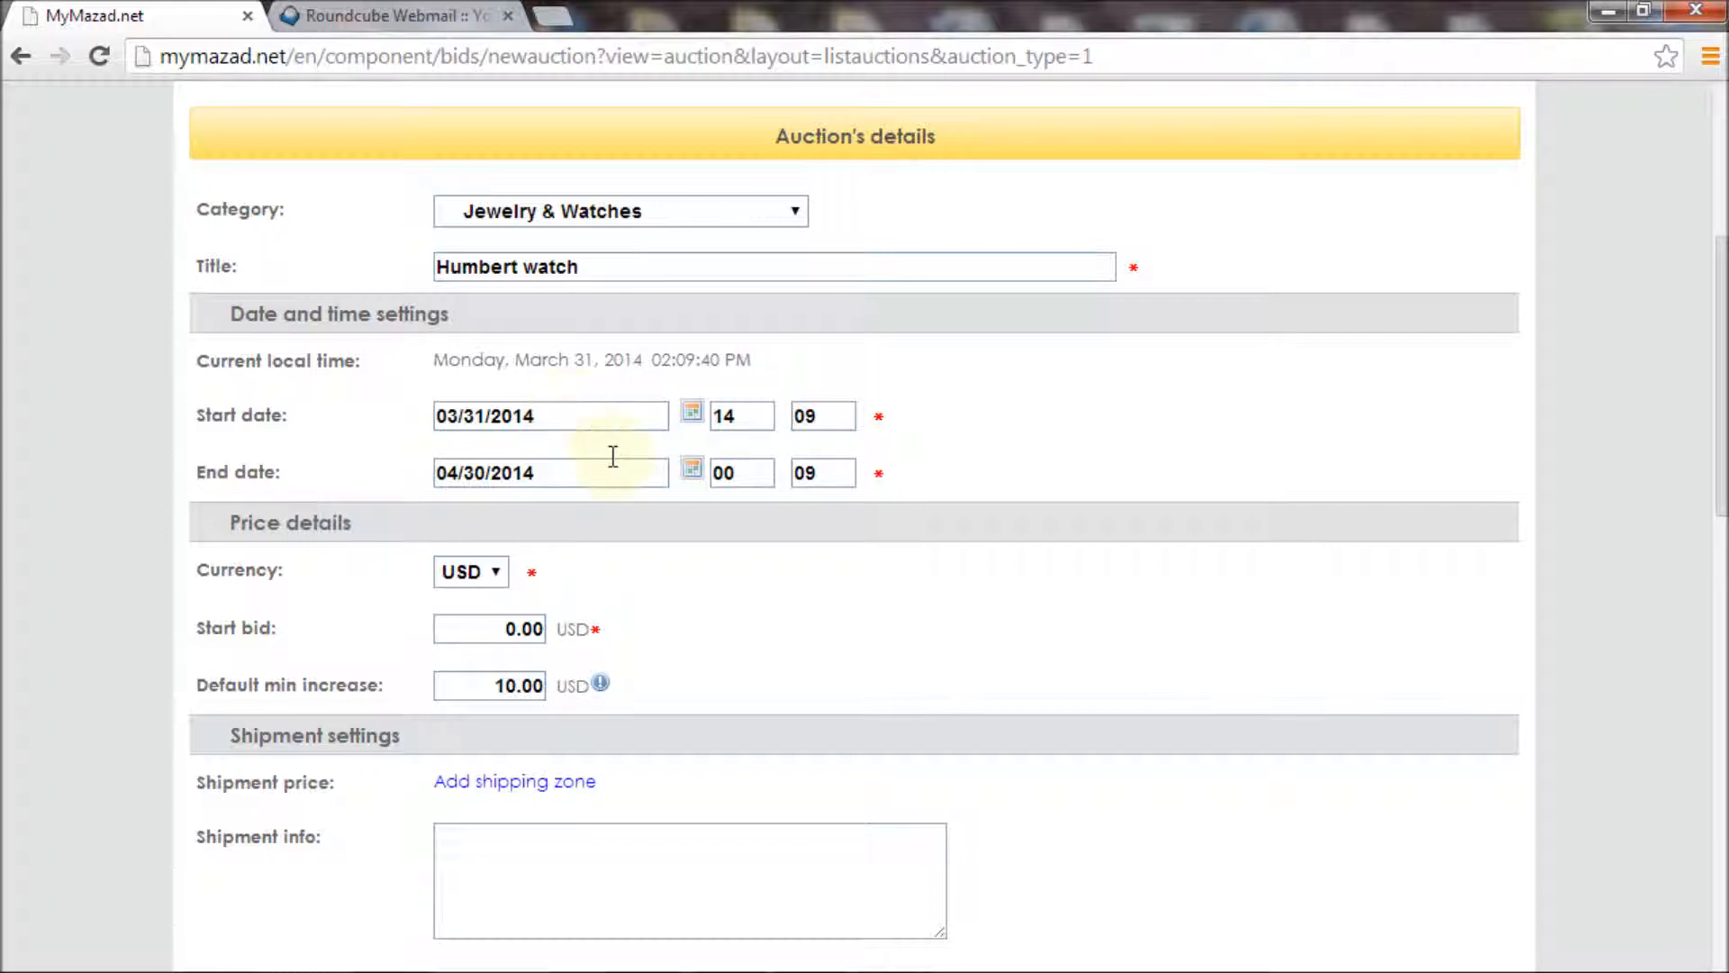
double_click(751, 476)
type("12")
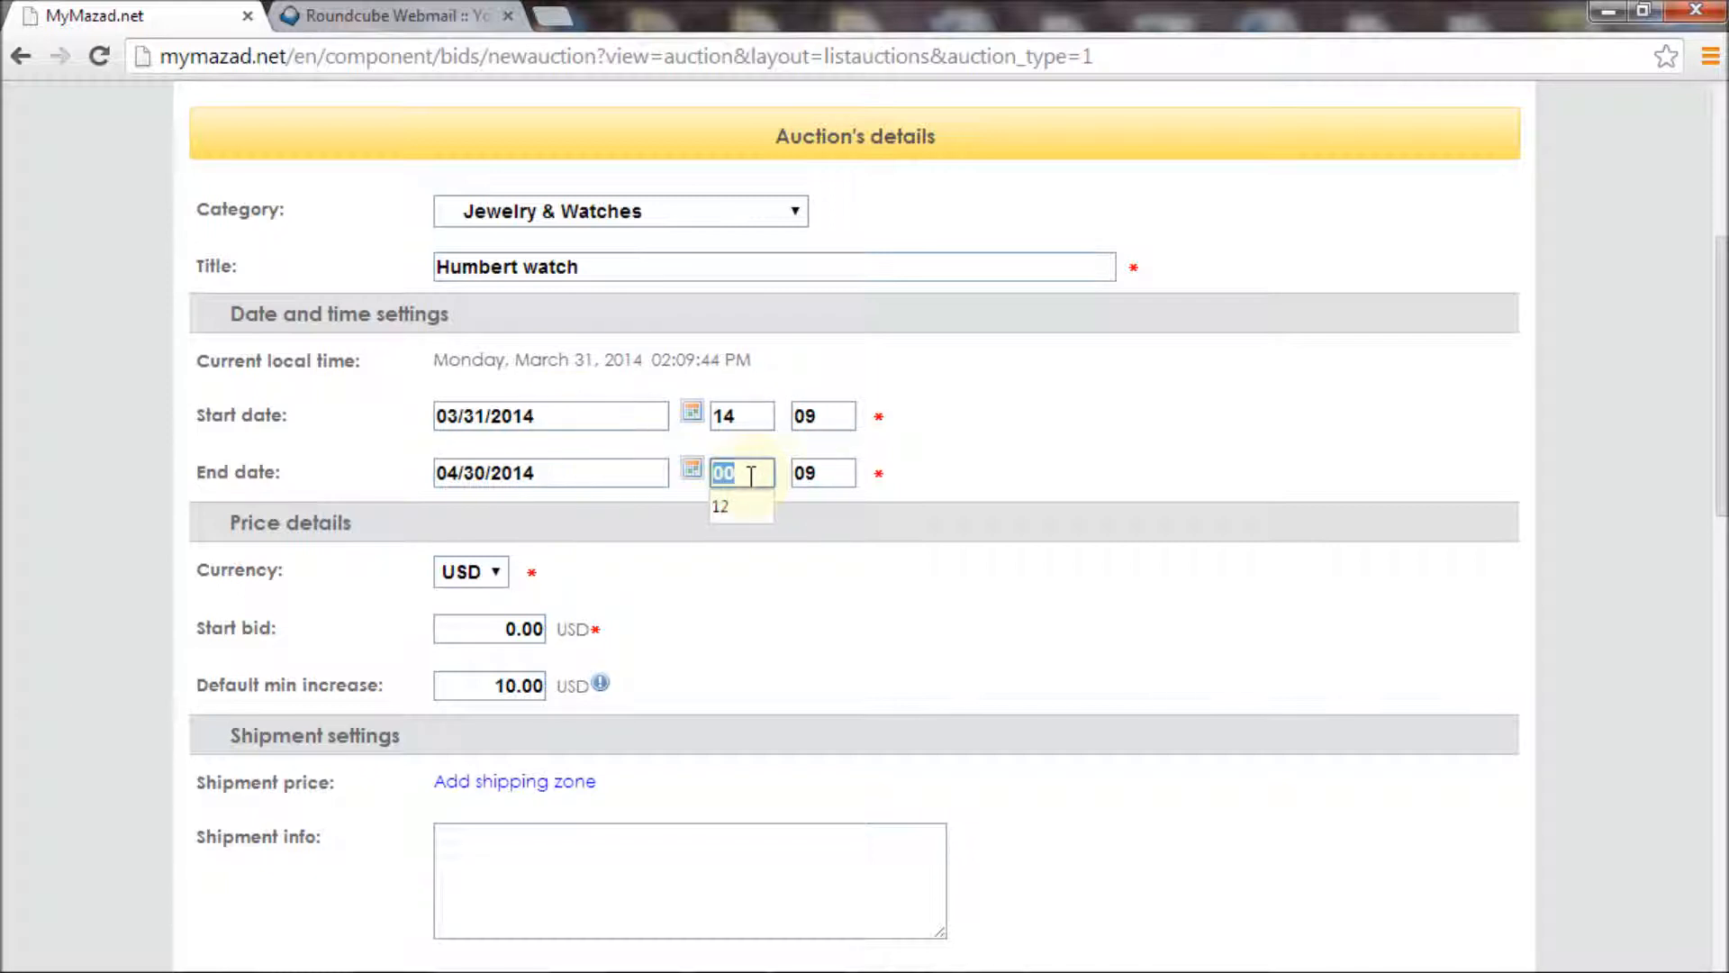
double_click(795, 475)
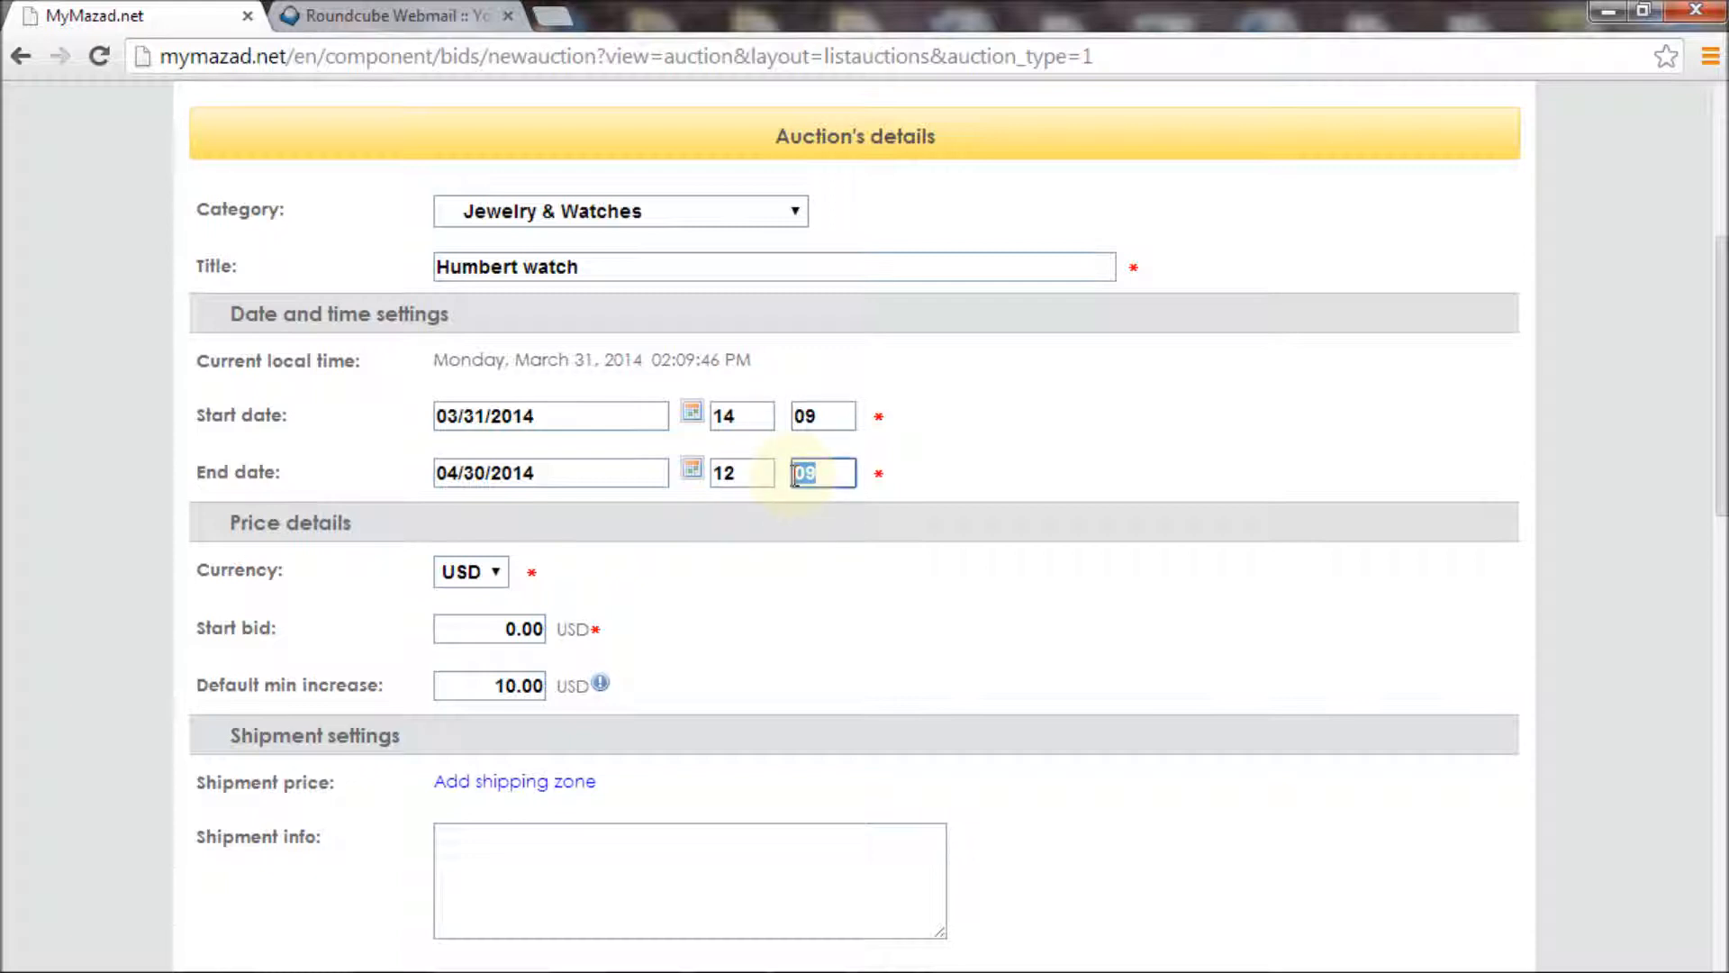
type("0")
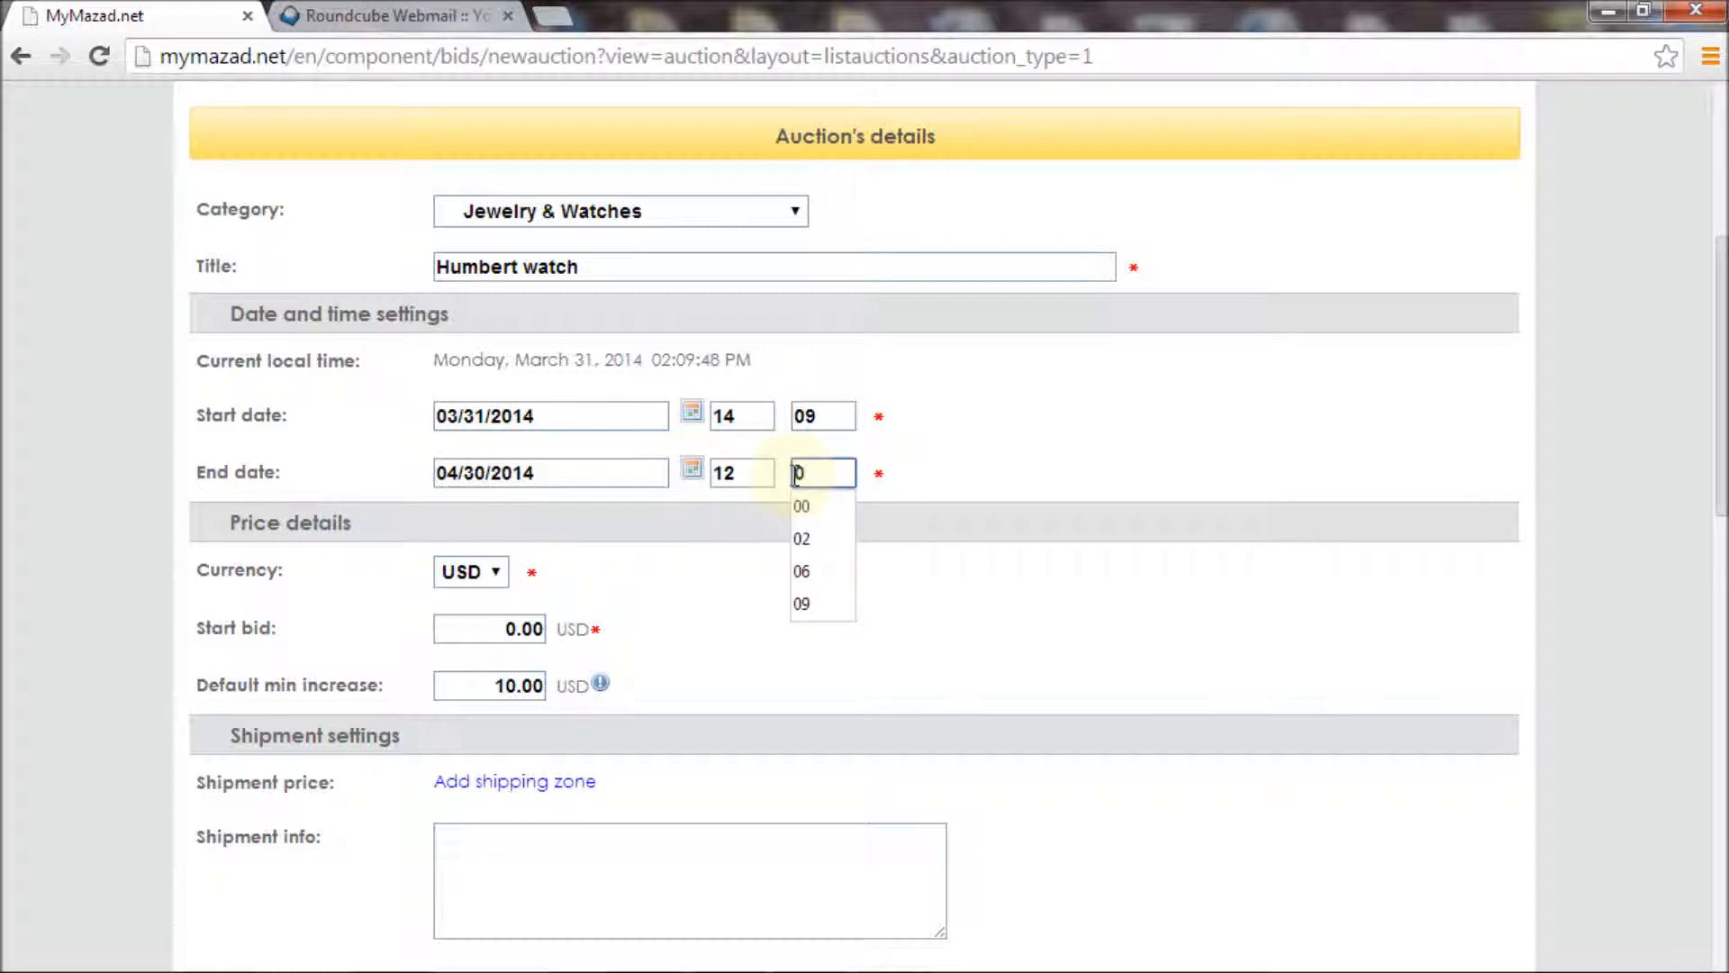
Keep USD currency, set starting bid to 15 and default minimum increase to 2
left_click(485, 577)
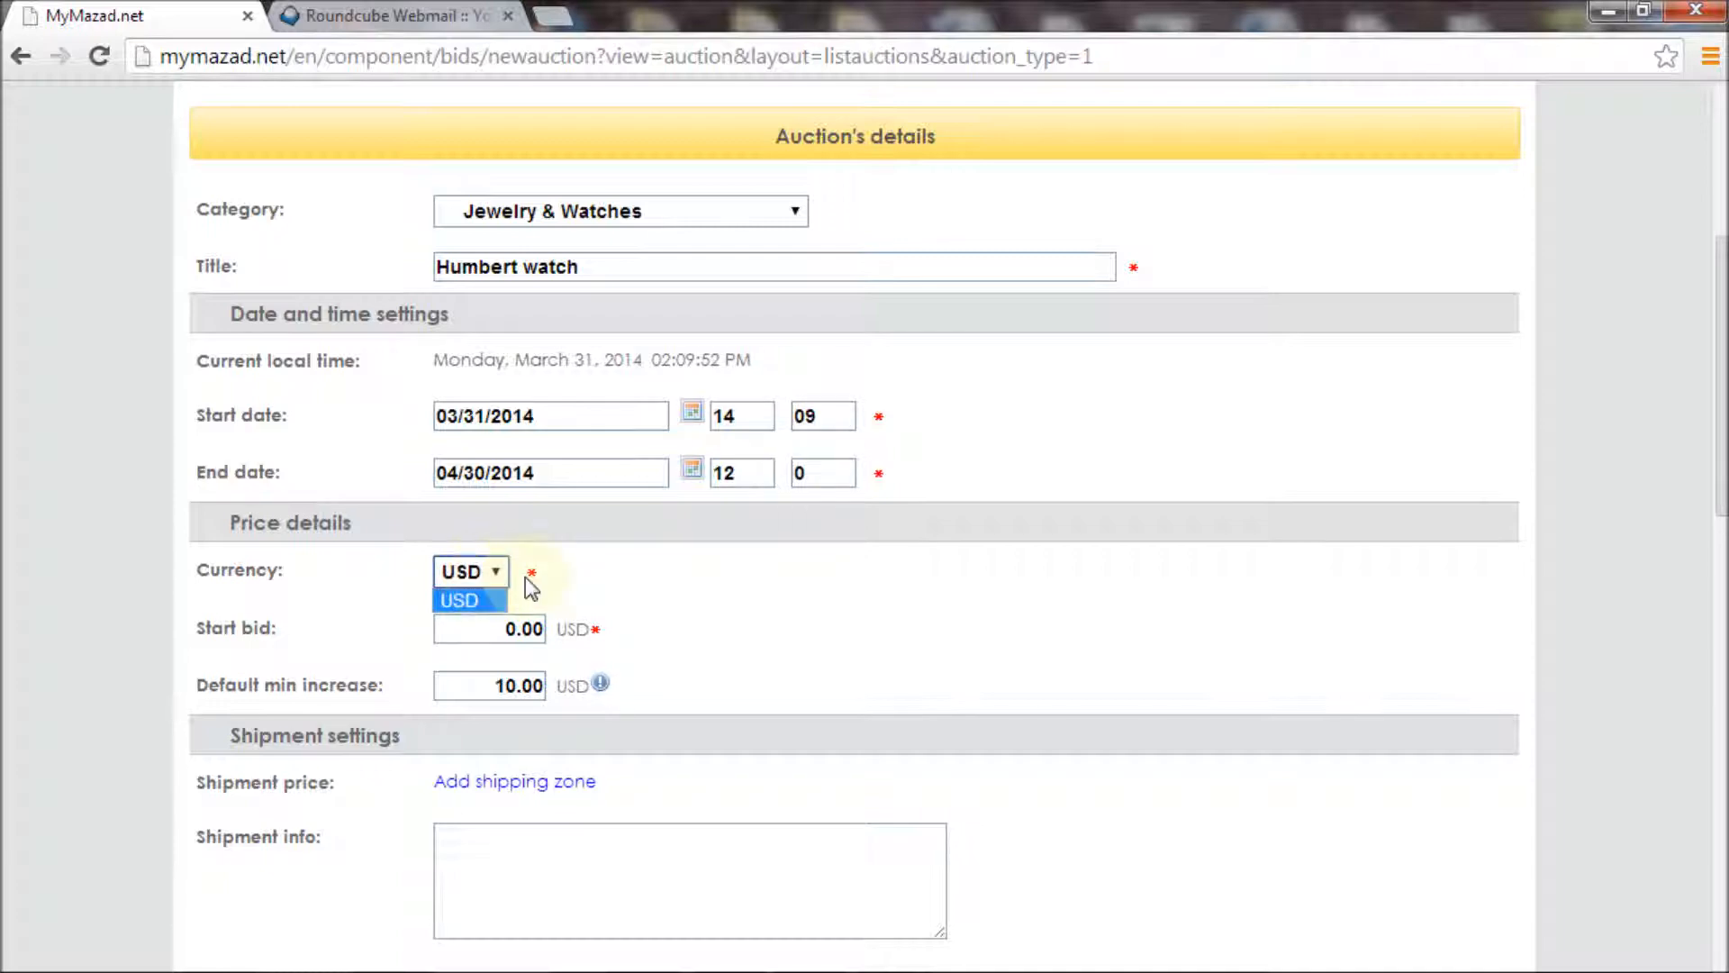
left_click(563, 574)
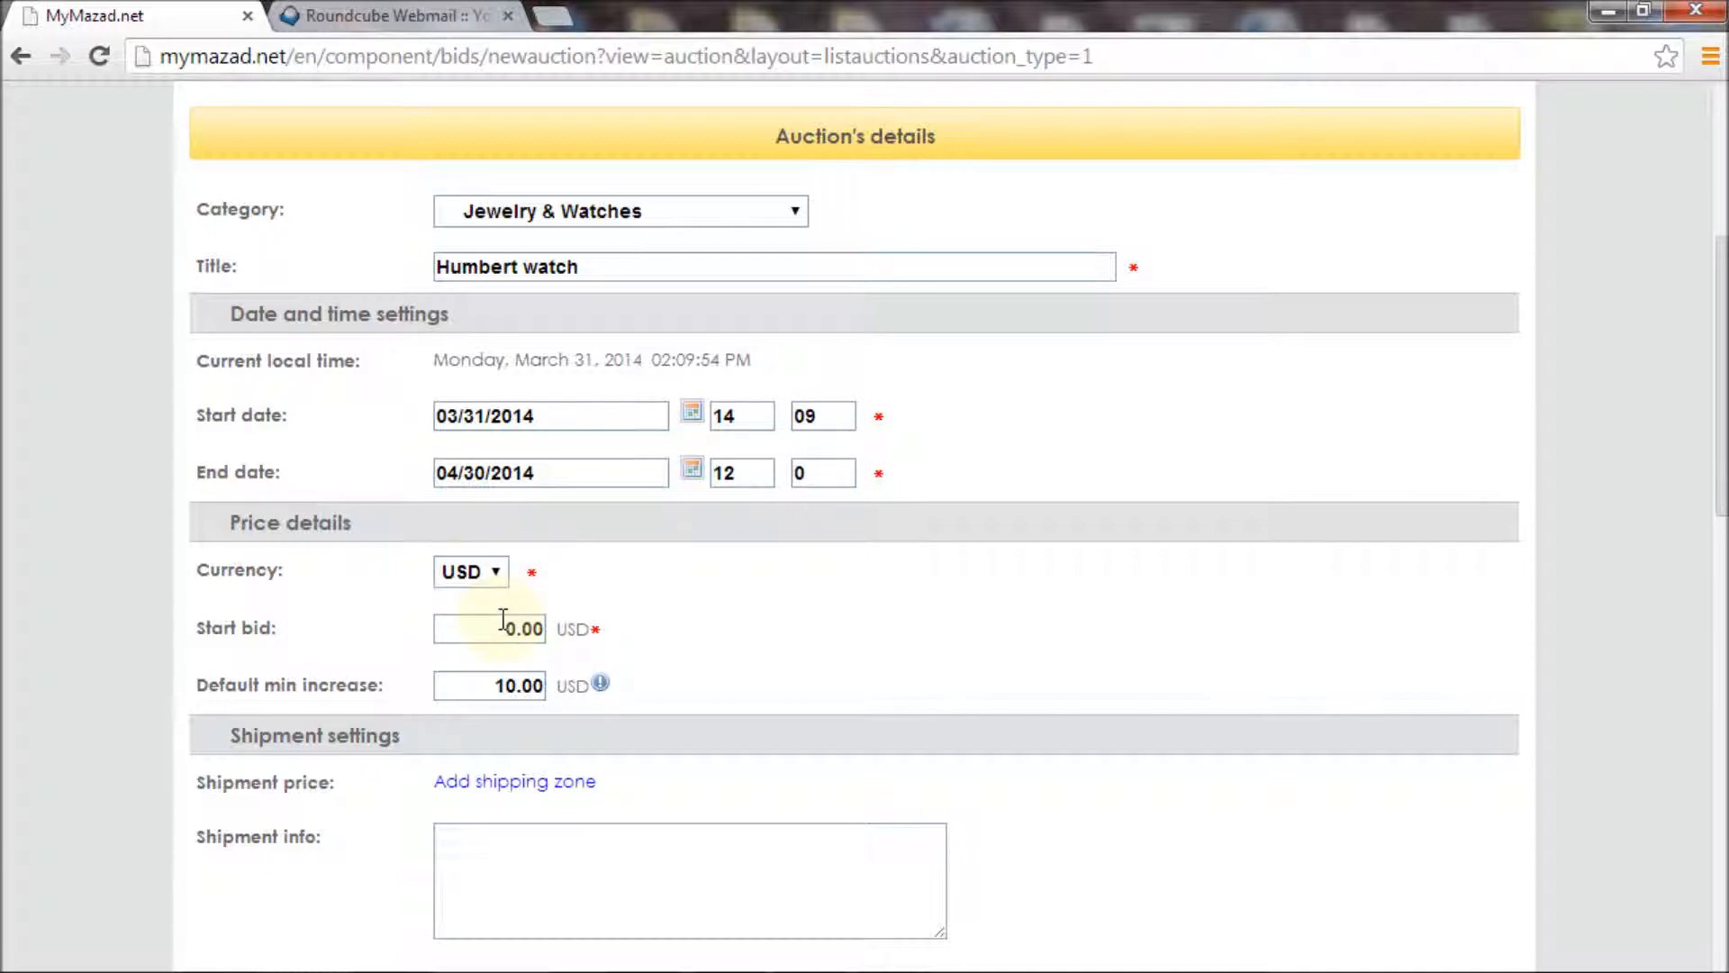
left_click(566, 621)
key("ctrl+a")
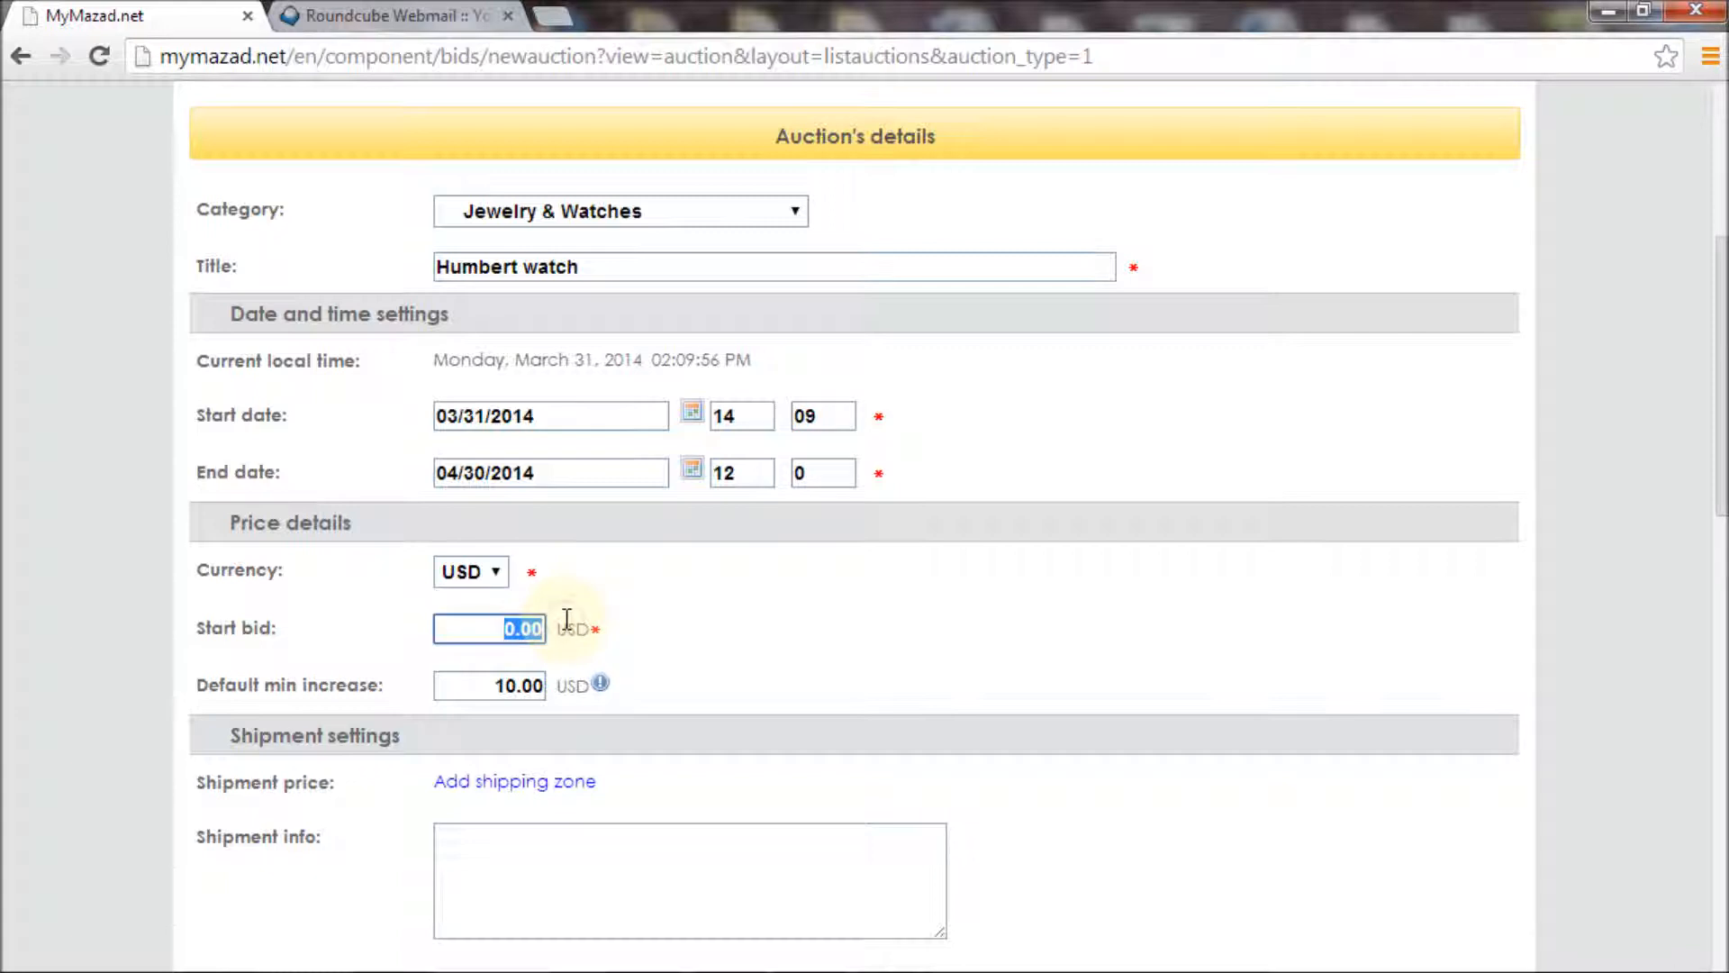
type("15")
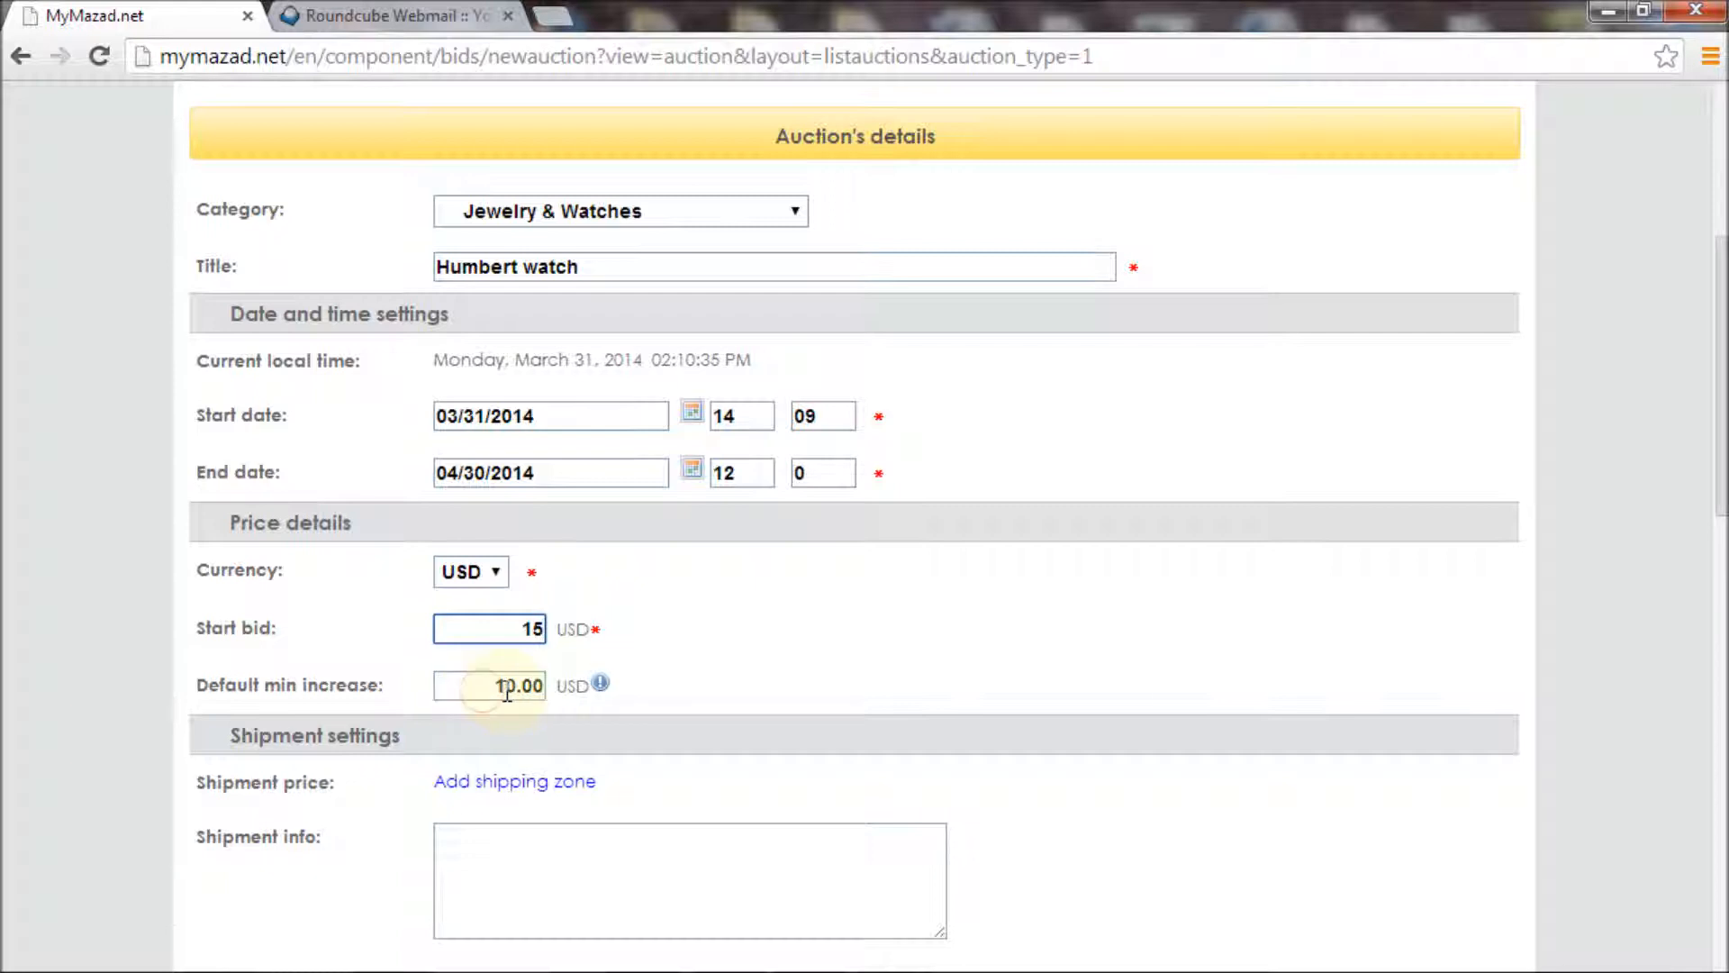
left_click_drag(481, 691, 547, 691)
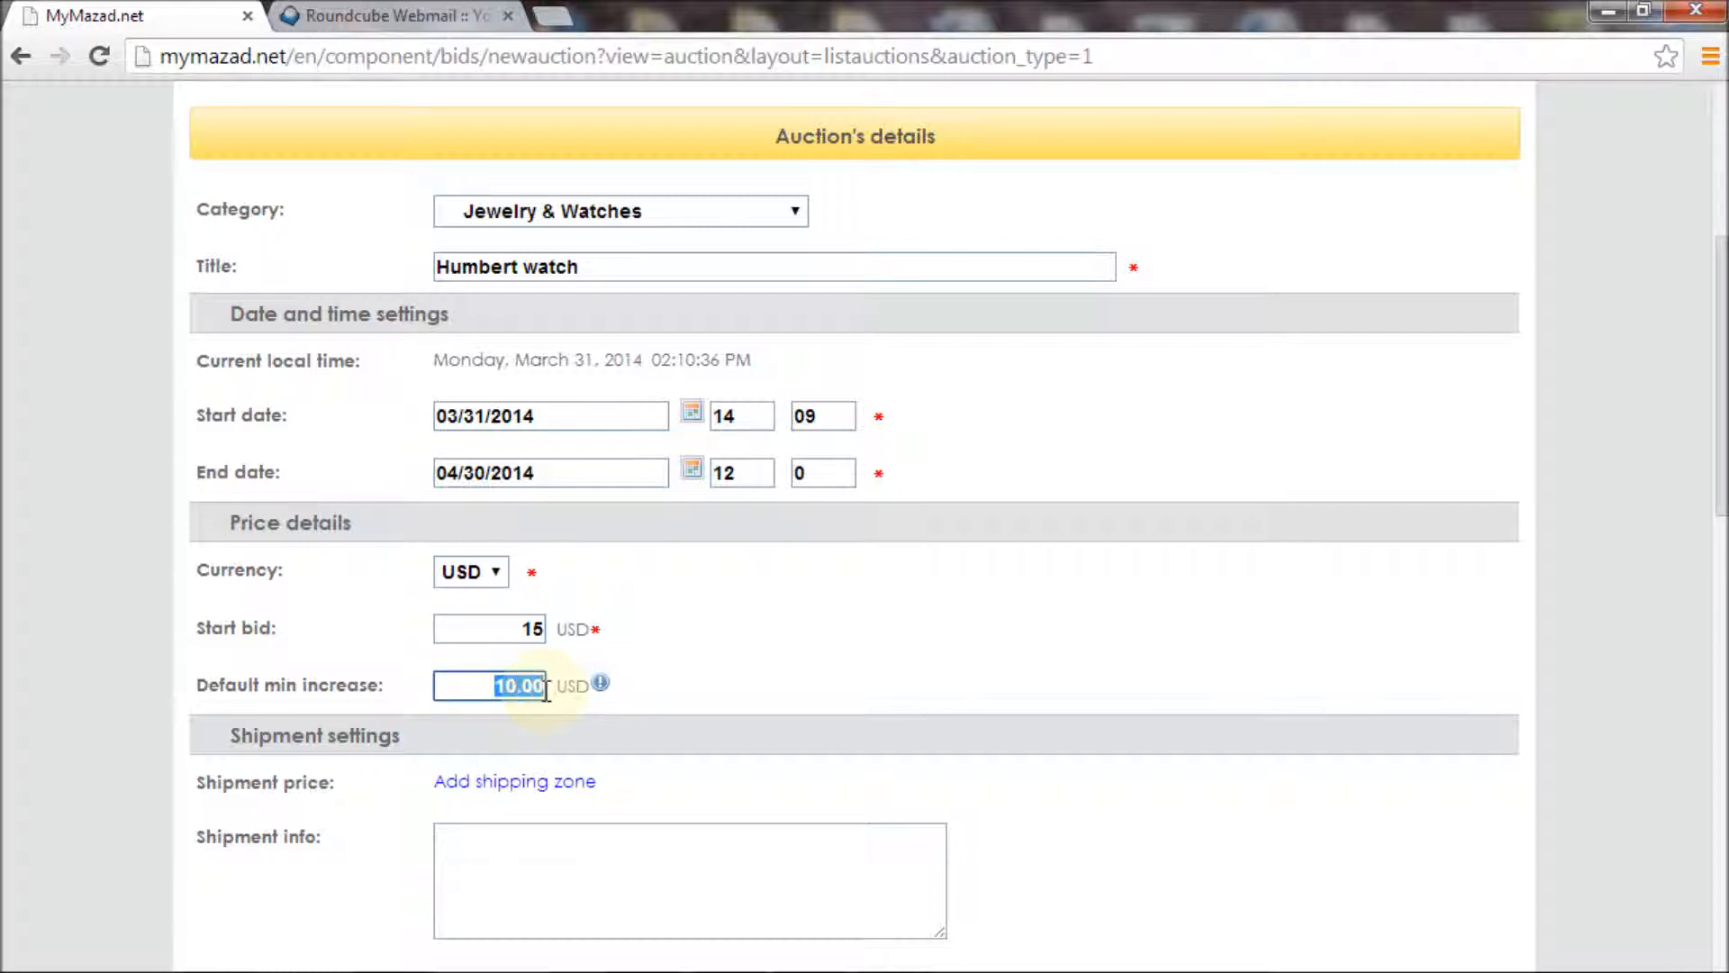
type("2")
left_click(725, 647)
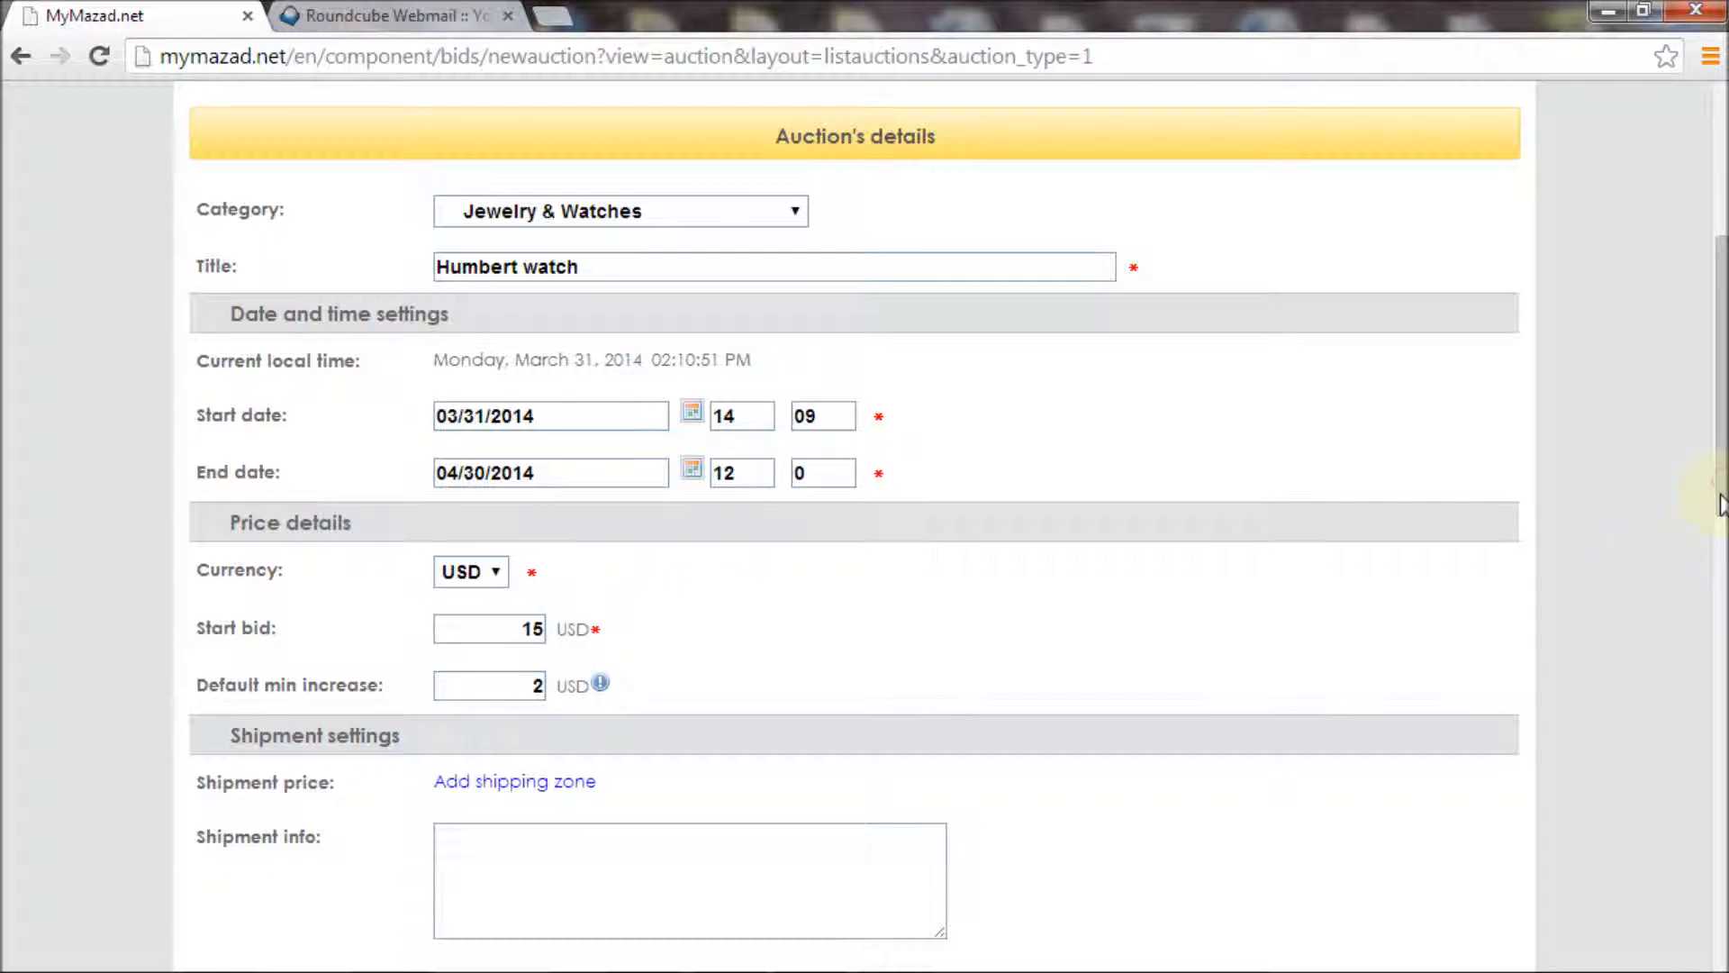
left_click_drag(1722, 491, 1711, 623)
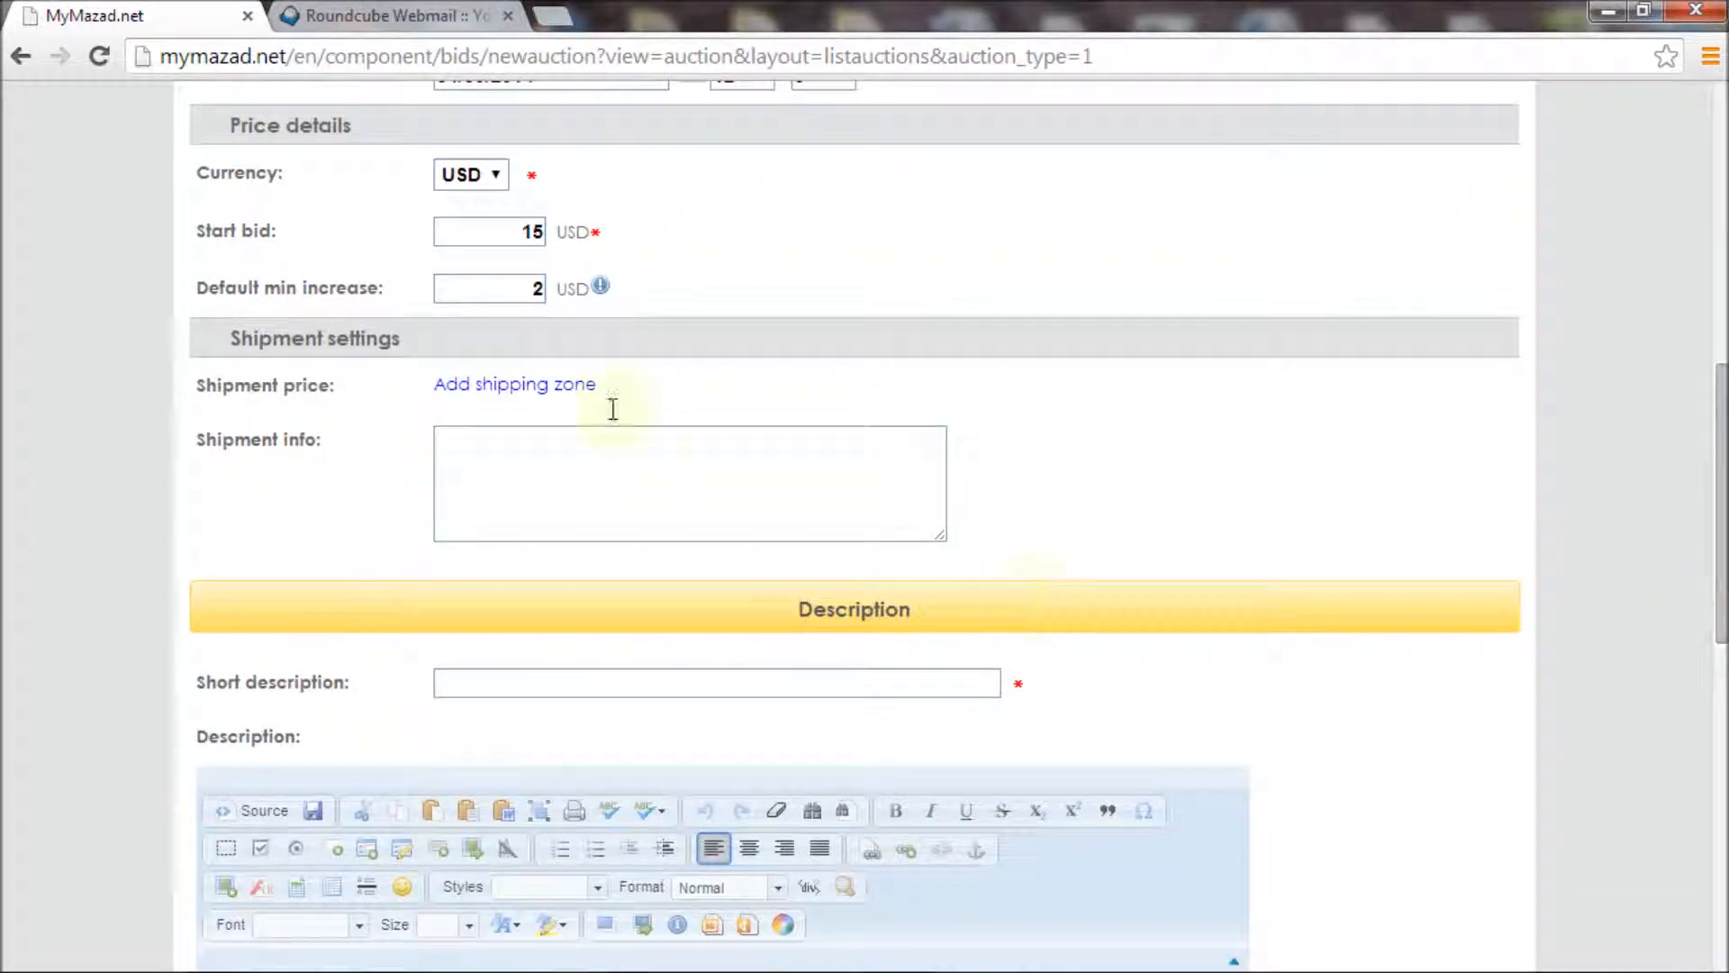
Add shipping prices of 10 for Bahrain and 7 for Kuwait
left_click(546, 396)
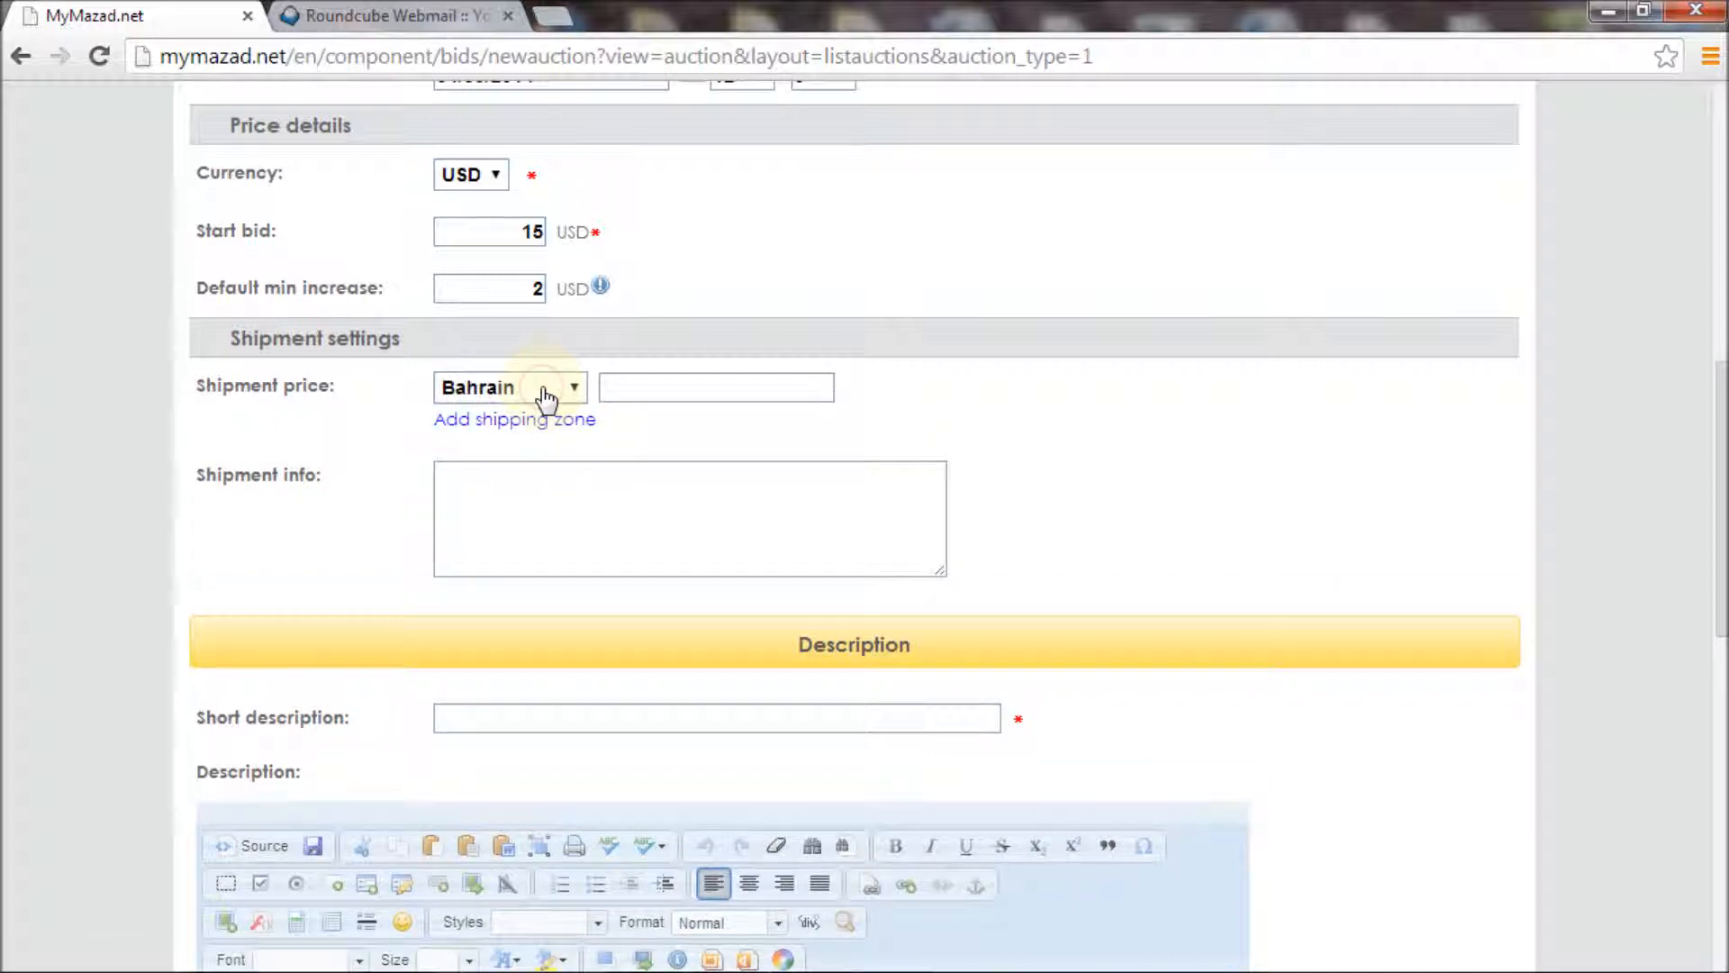
left_click(615, 388)
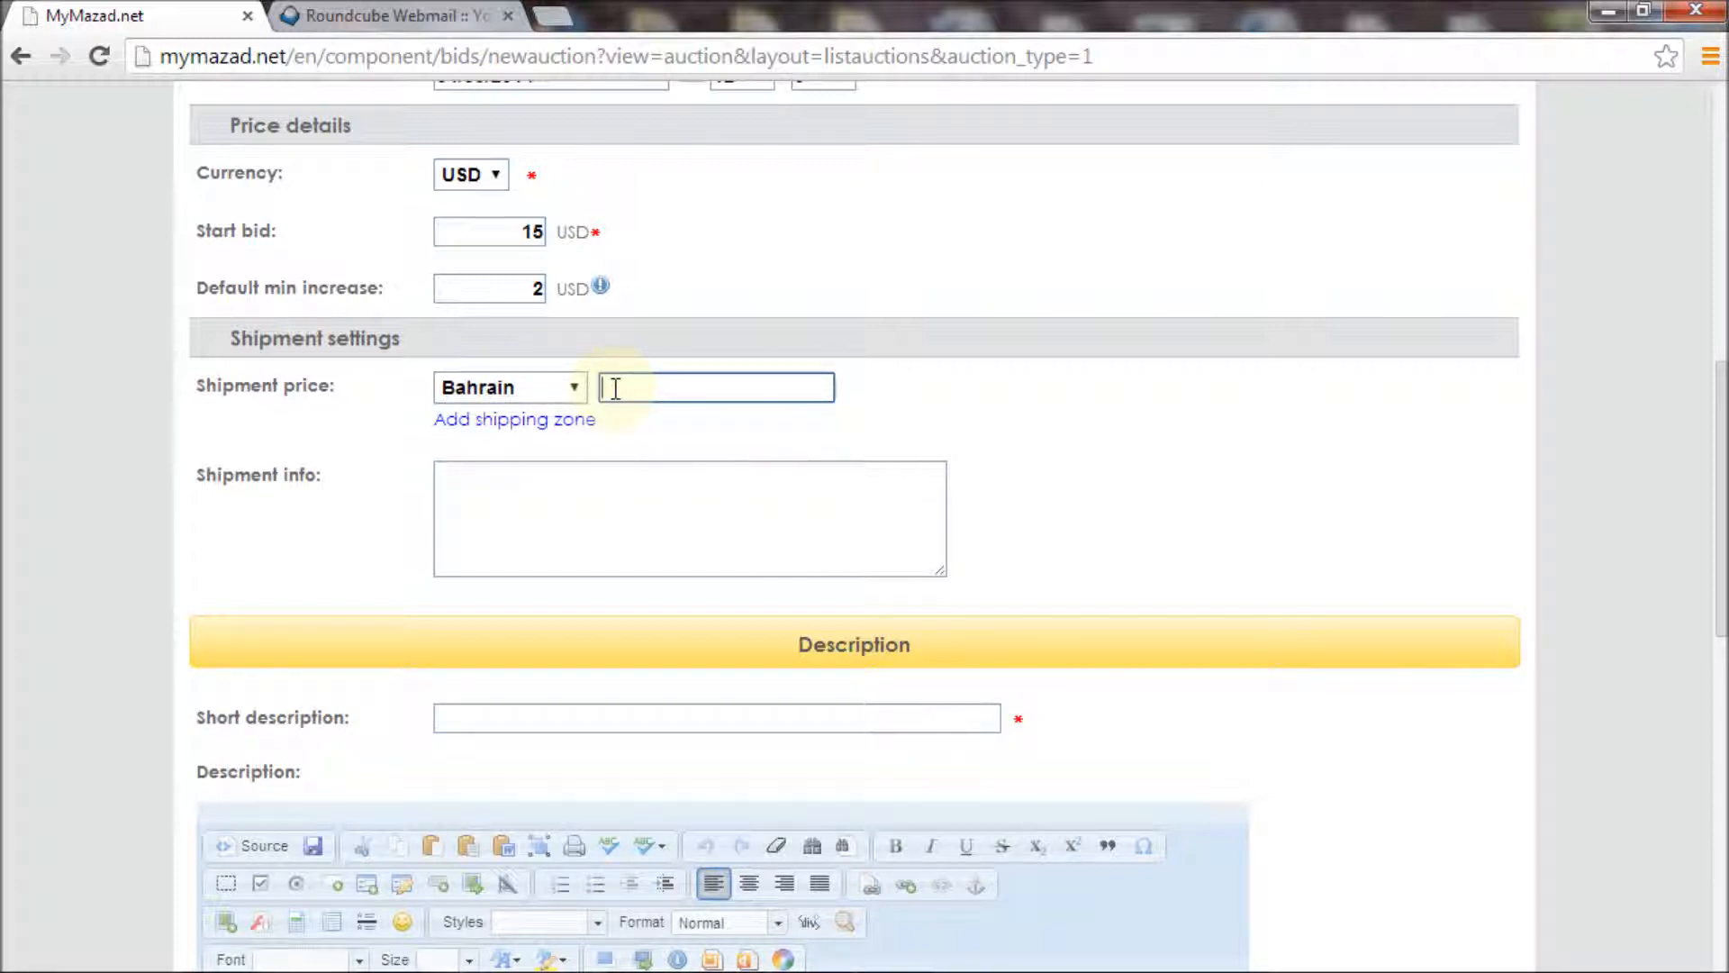
type("1")
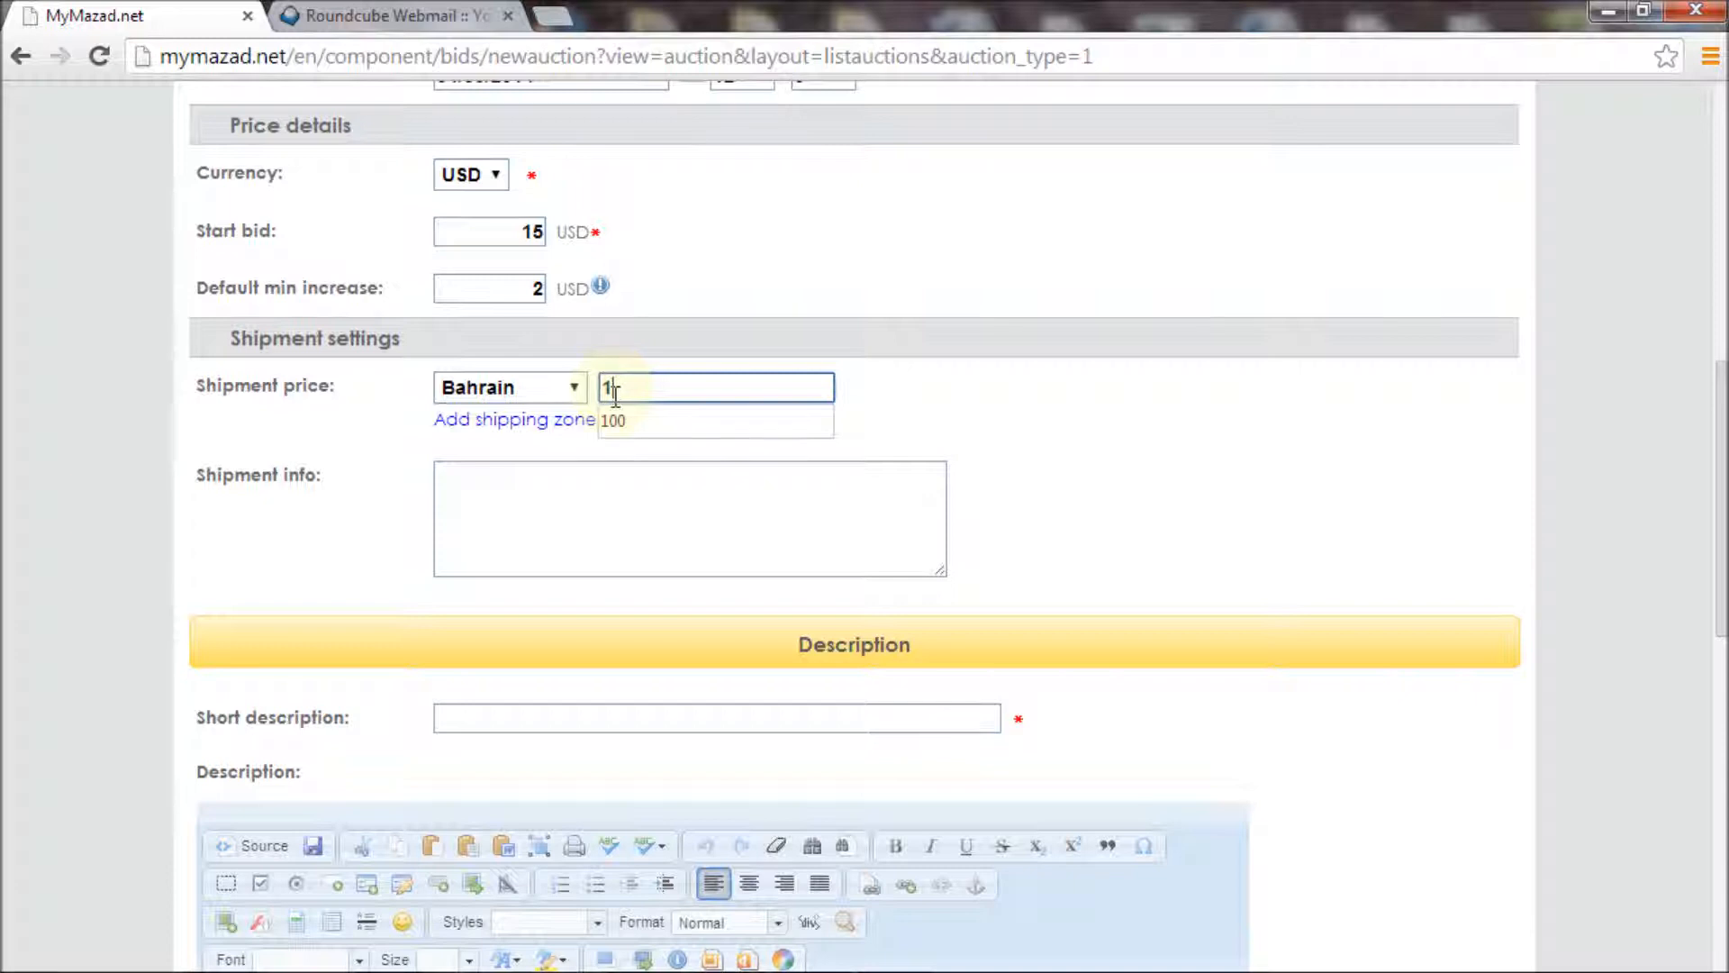
type("0")
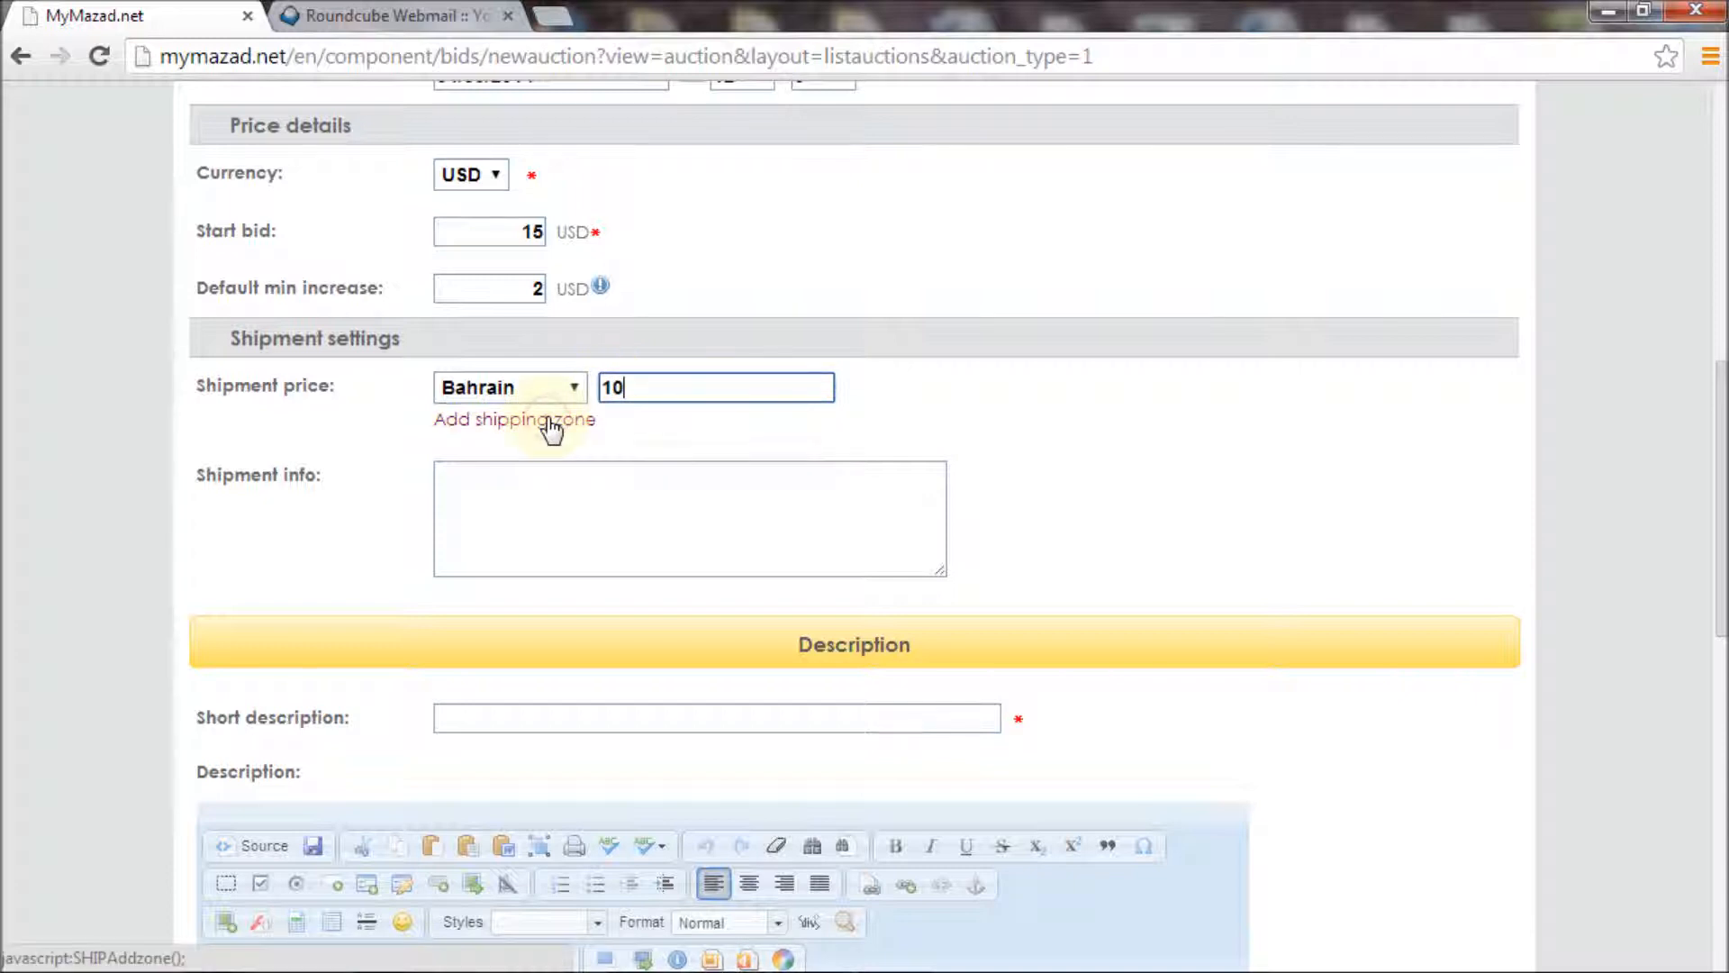
left_click(552, 423)
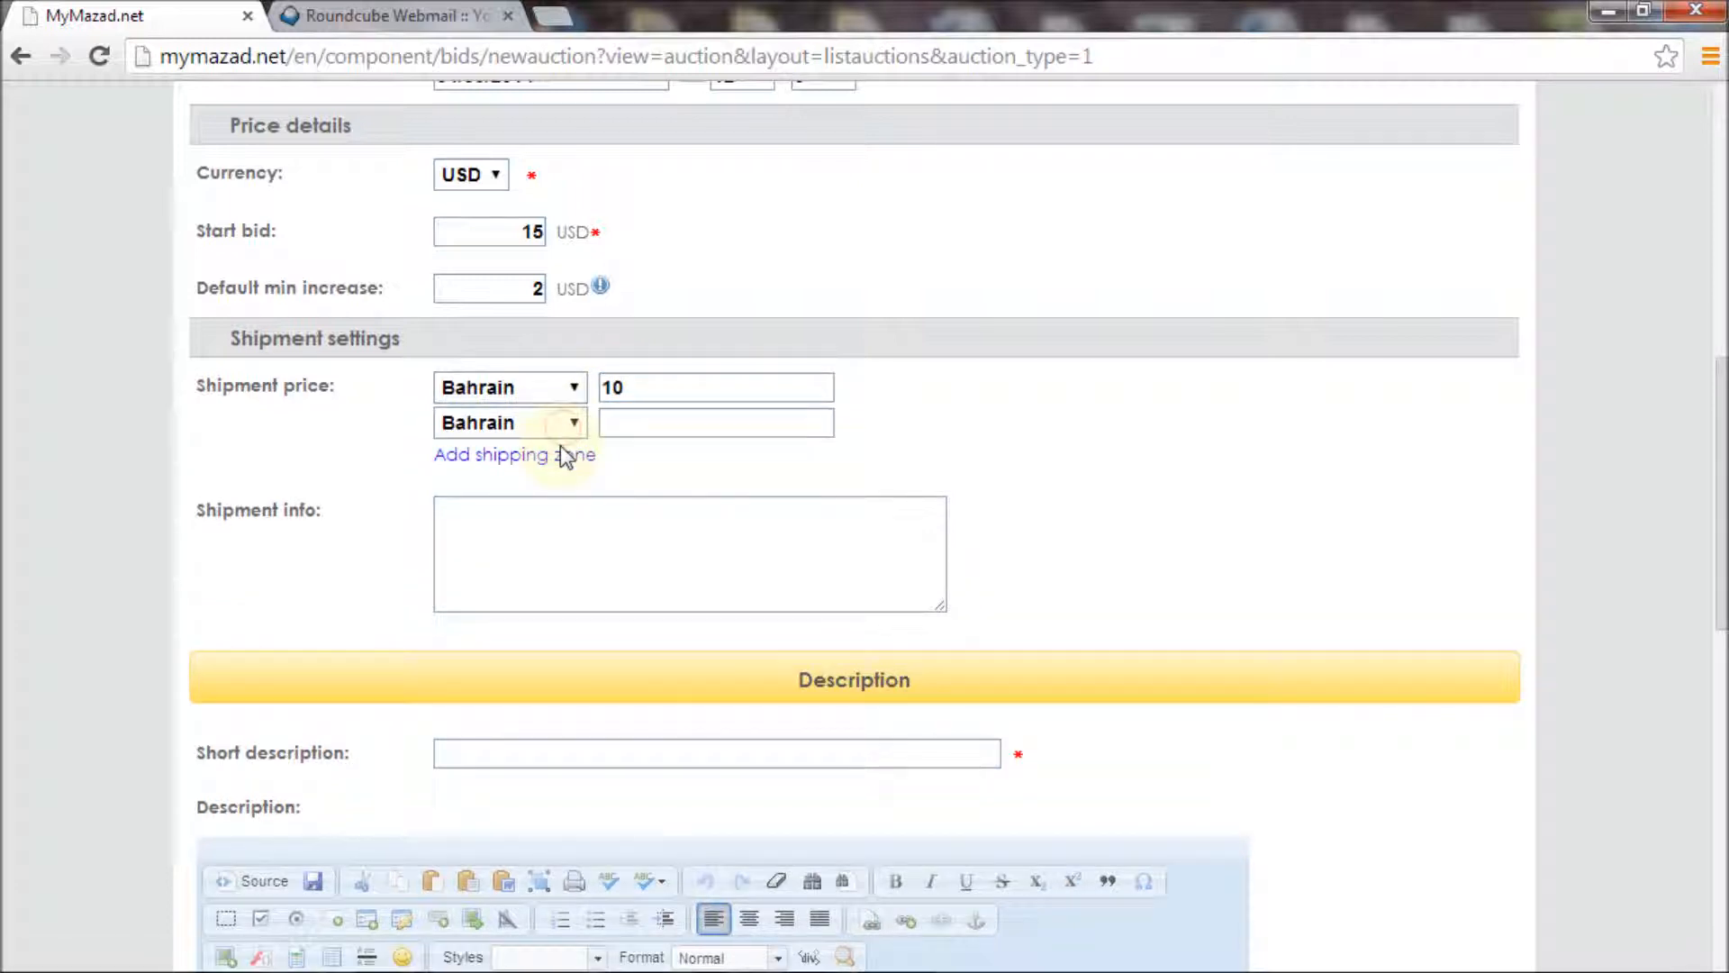
left_click(560, 426)
left_click(609, 424)
left_click(615, 428)
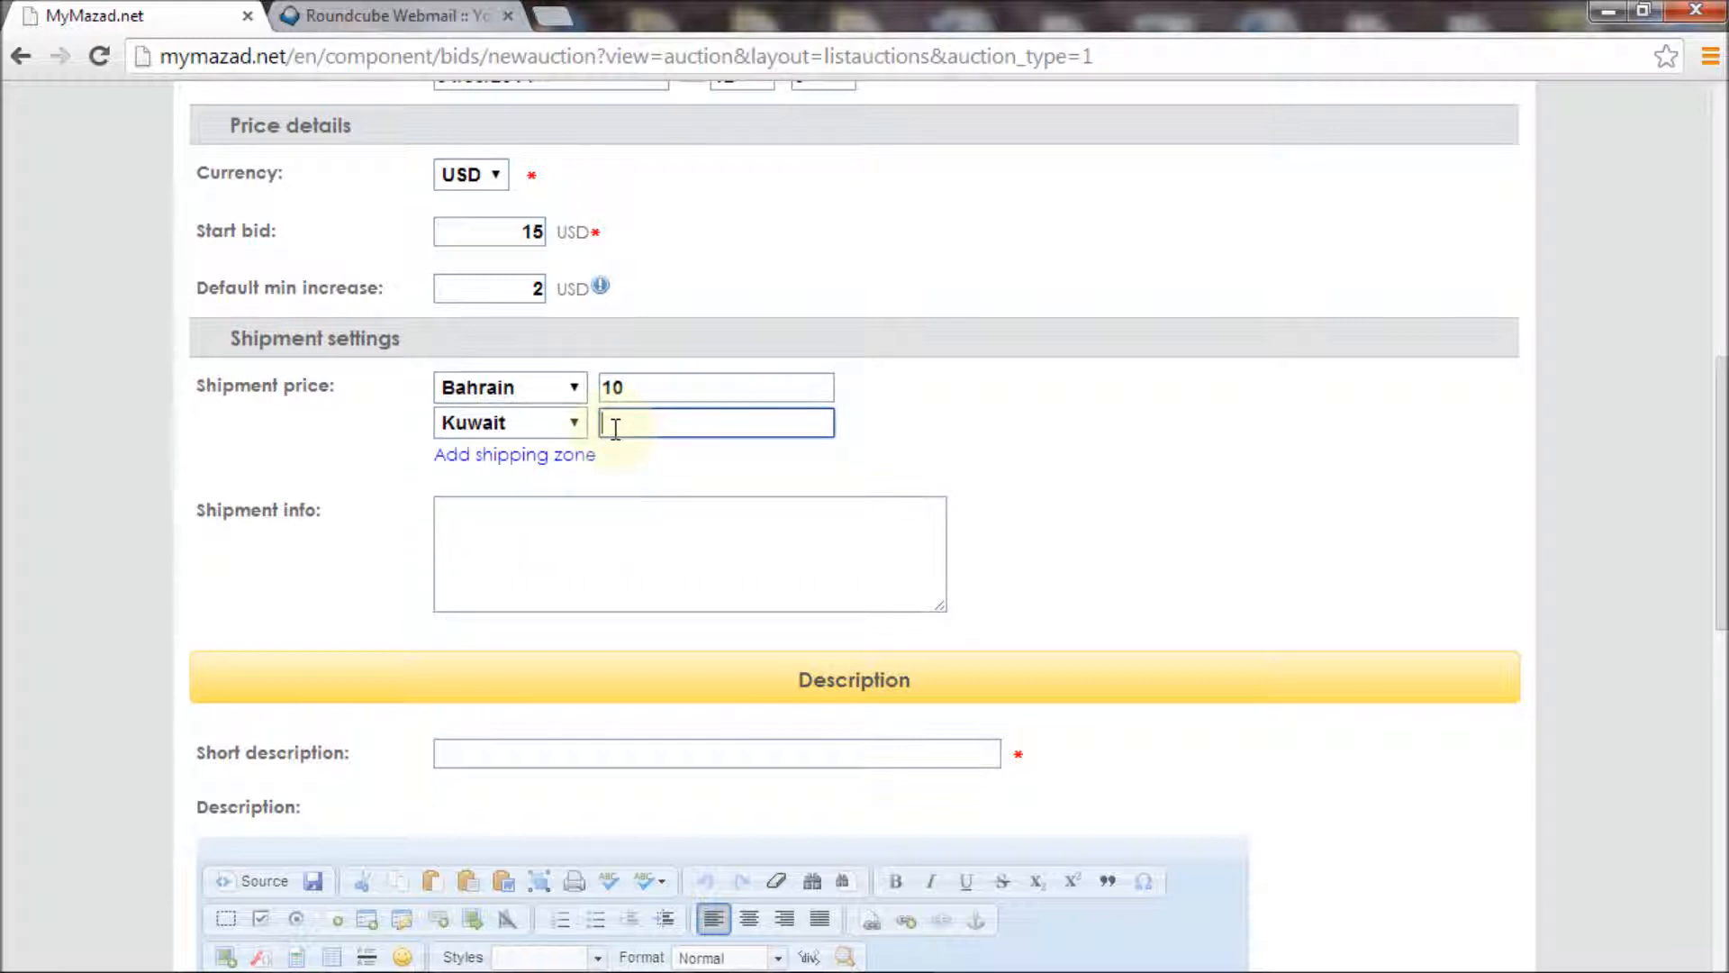
type("7")
Add shipping zones for Oman at 5 and Qatar at 11
left_click(566, 460)
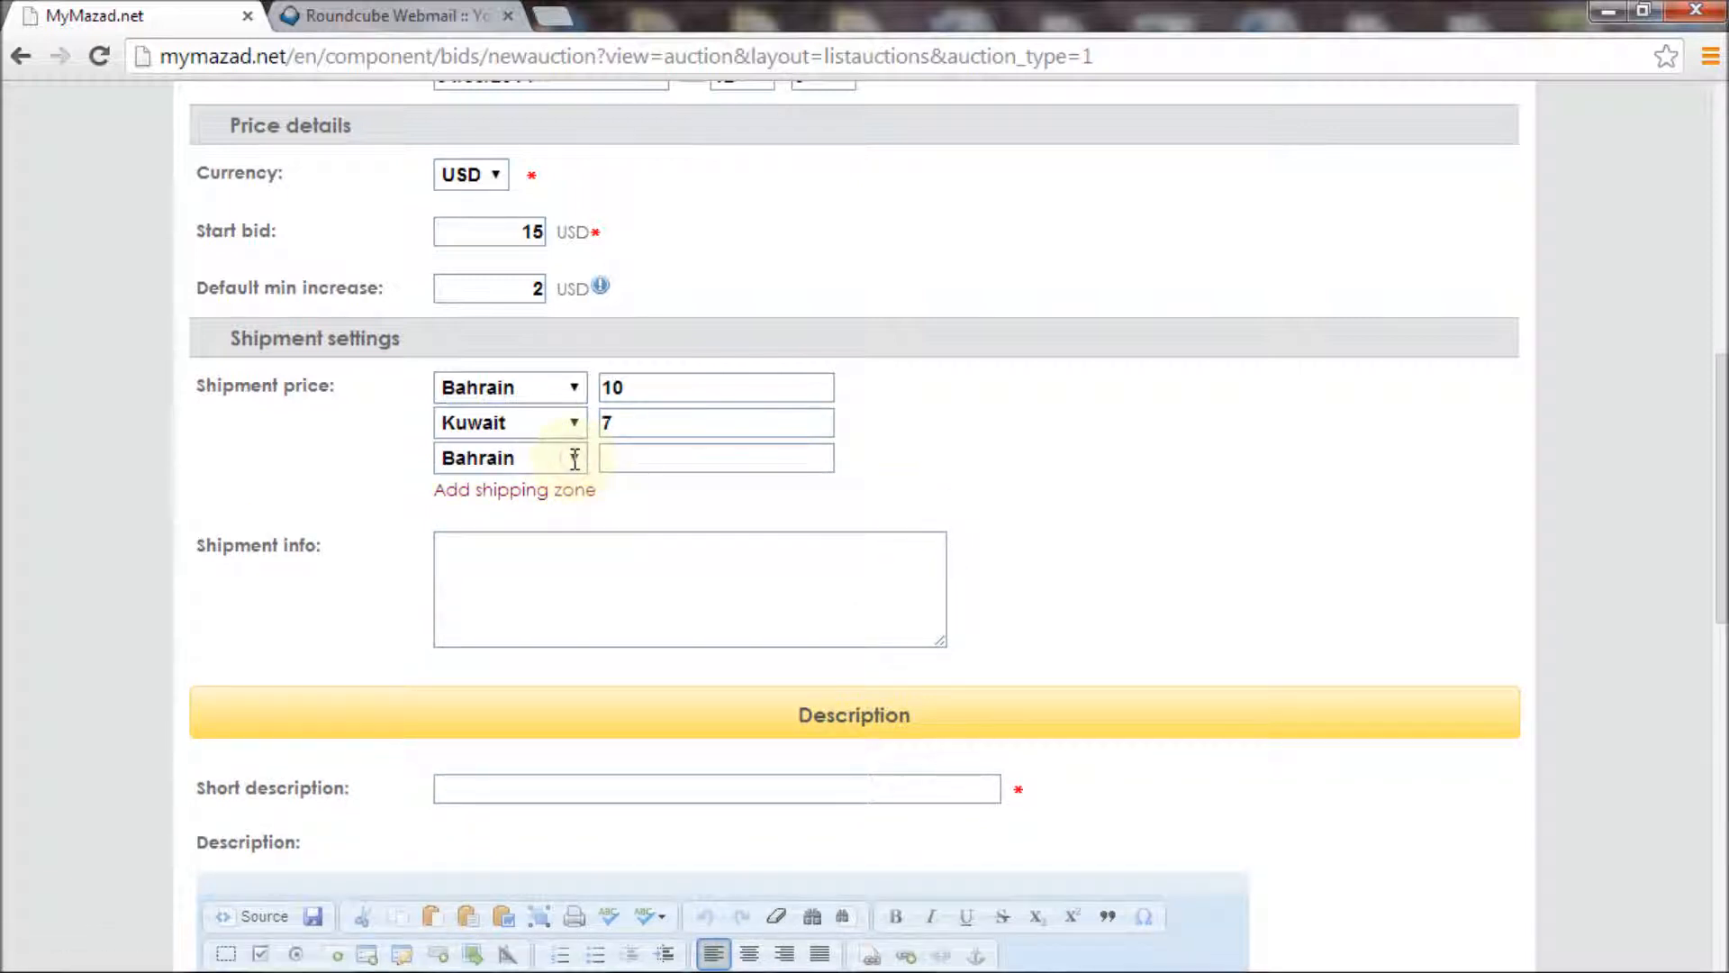
left_click(549, 457)
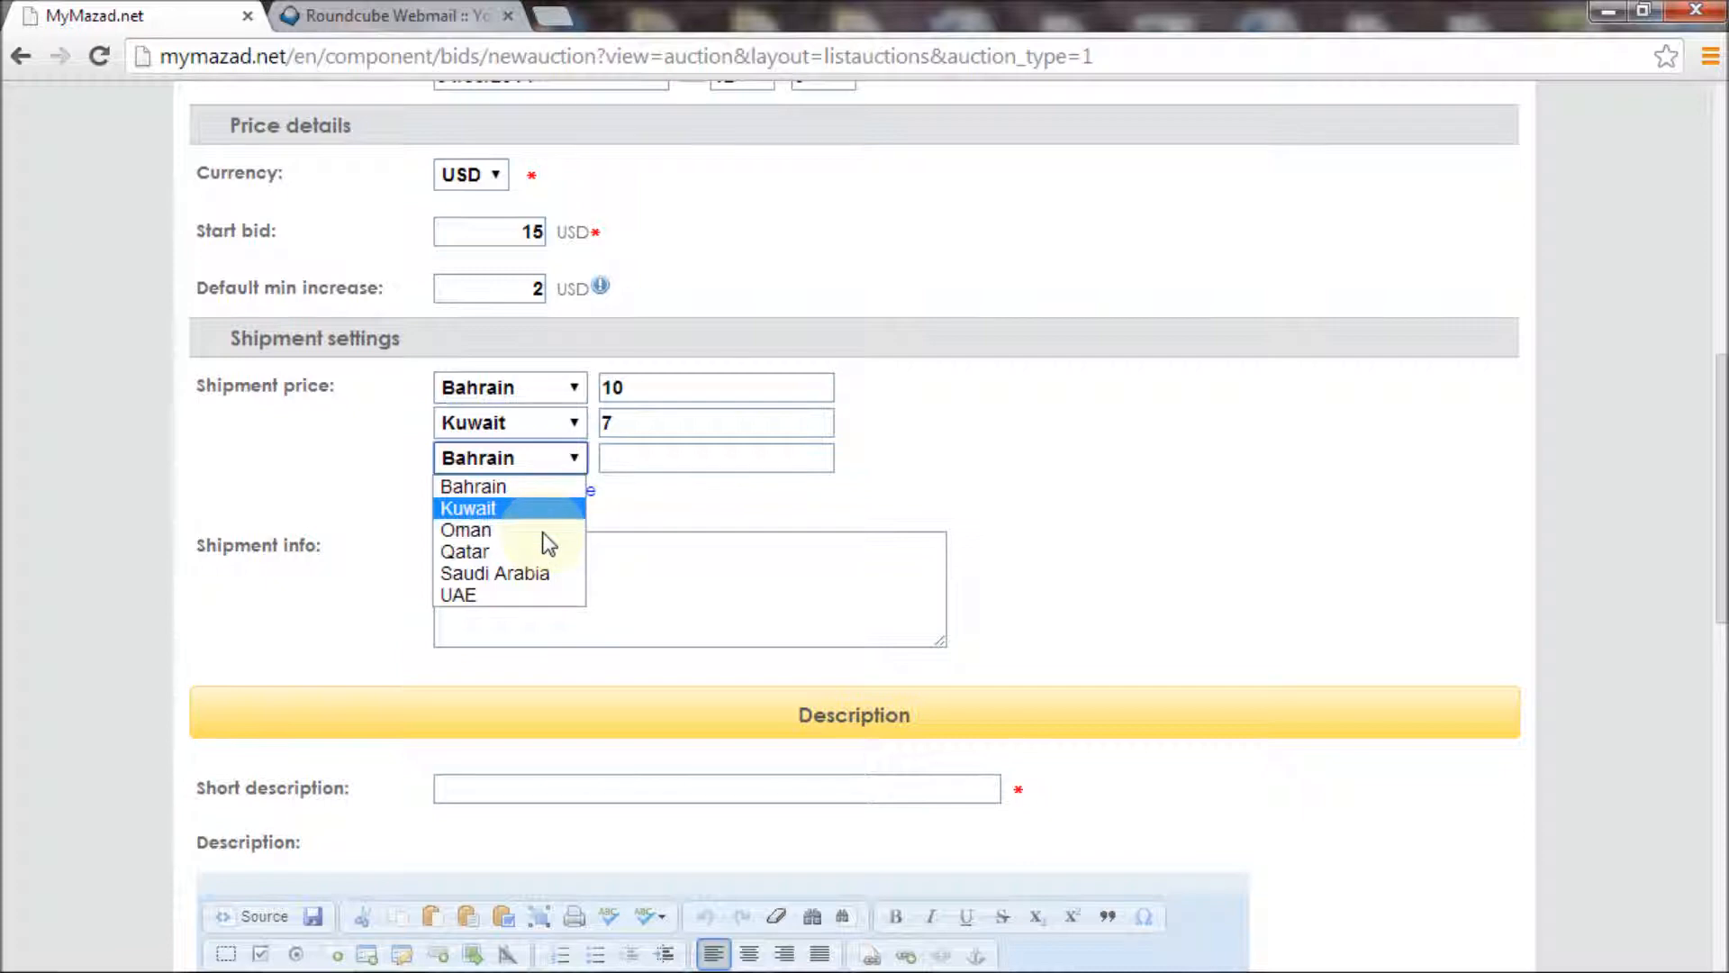
left_click(542, 533)
left_click(628, 462)
type("5")
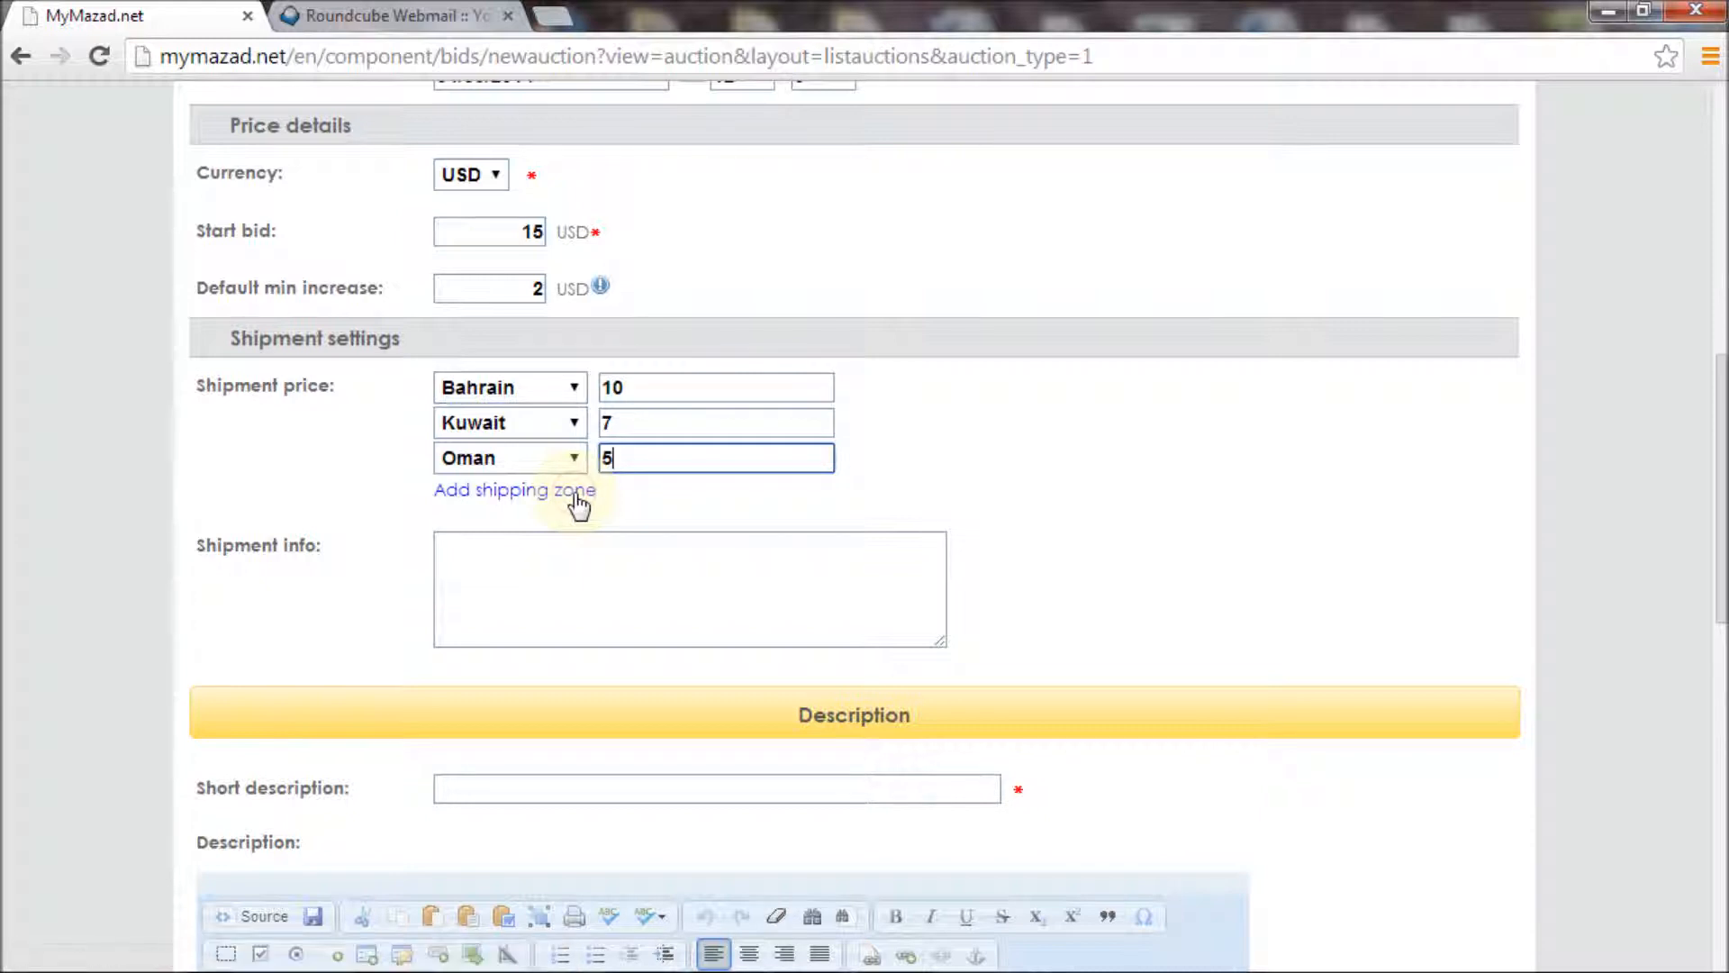
left_click(575, 494)
left_click(574, 496)
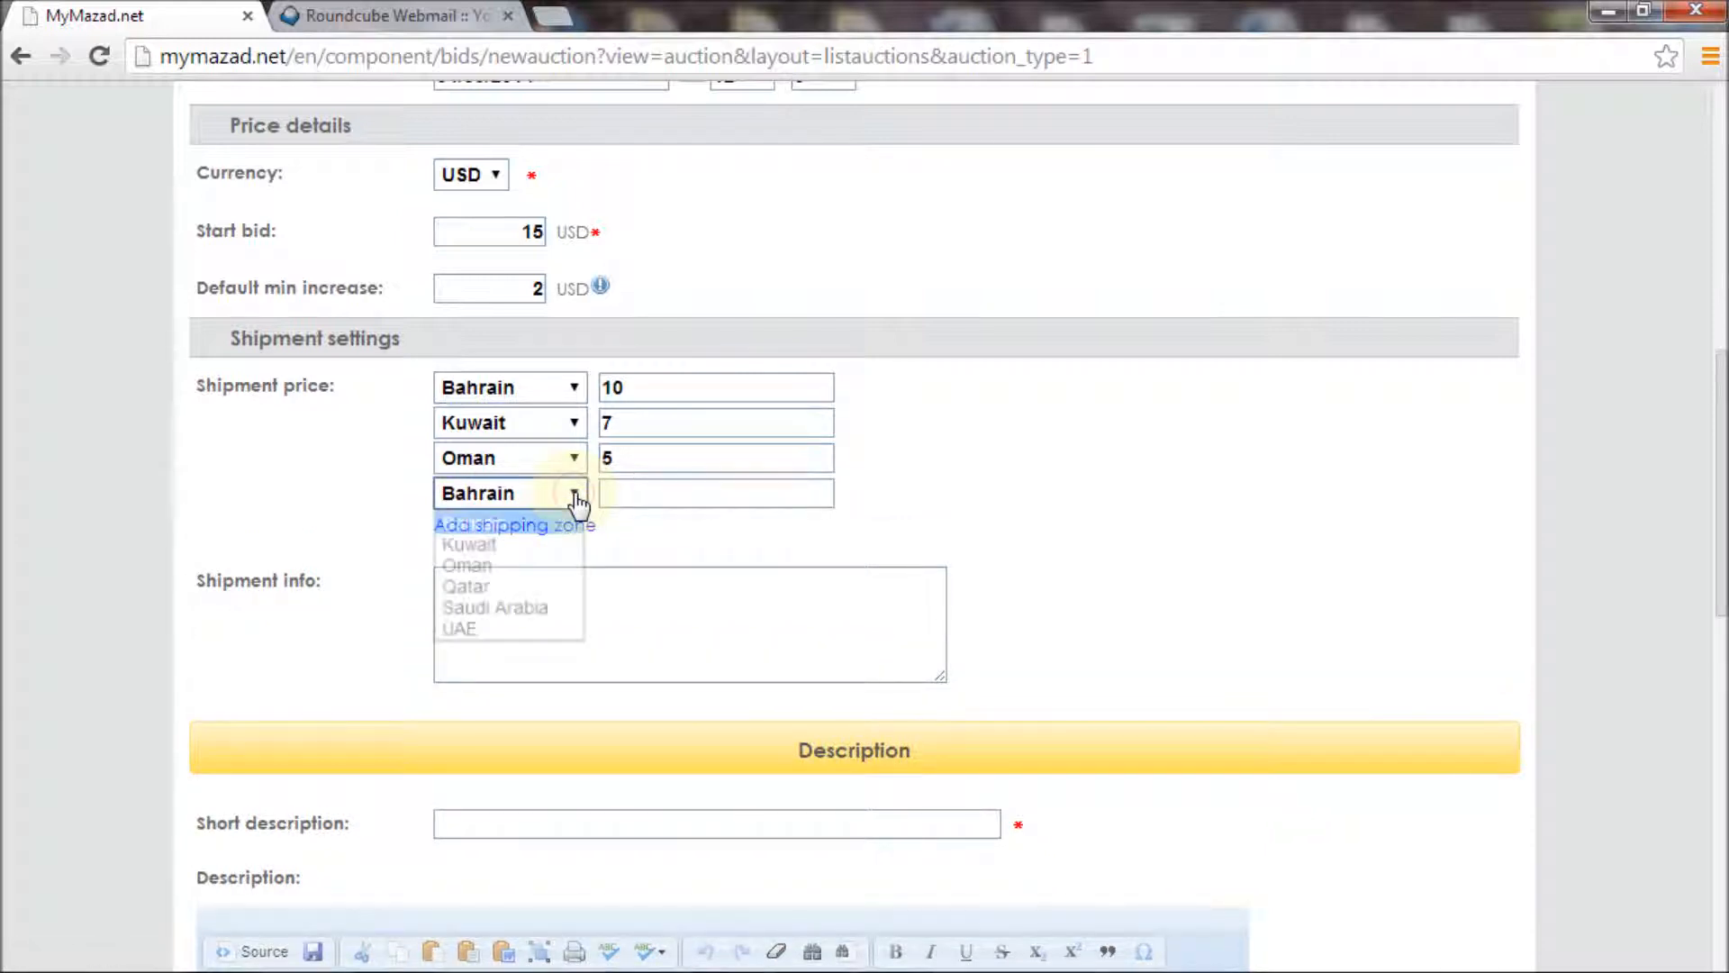
left_click(510, 585)
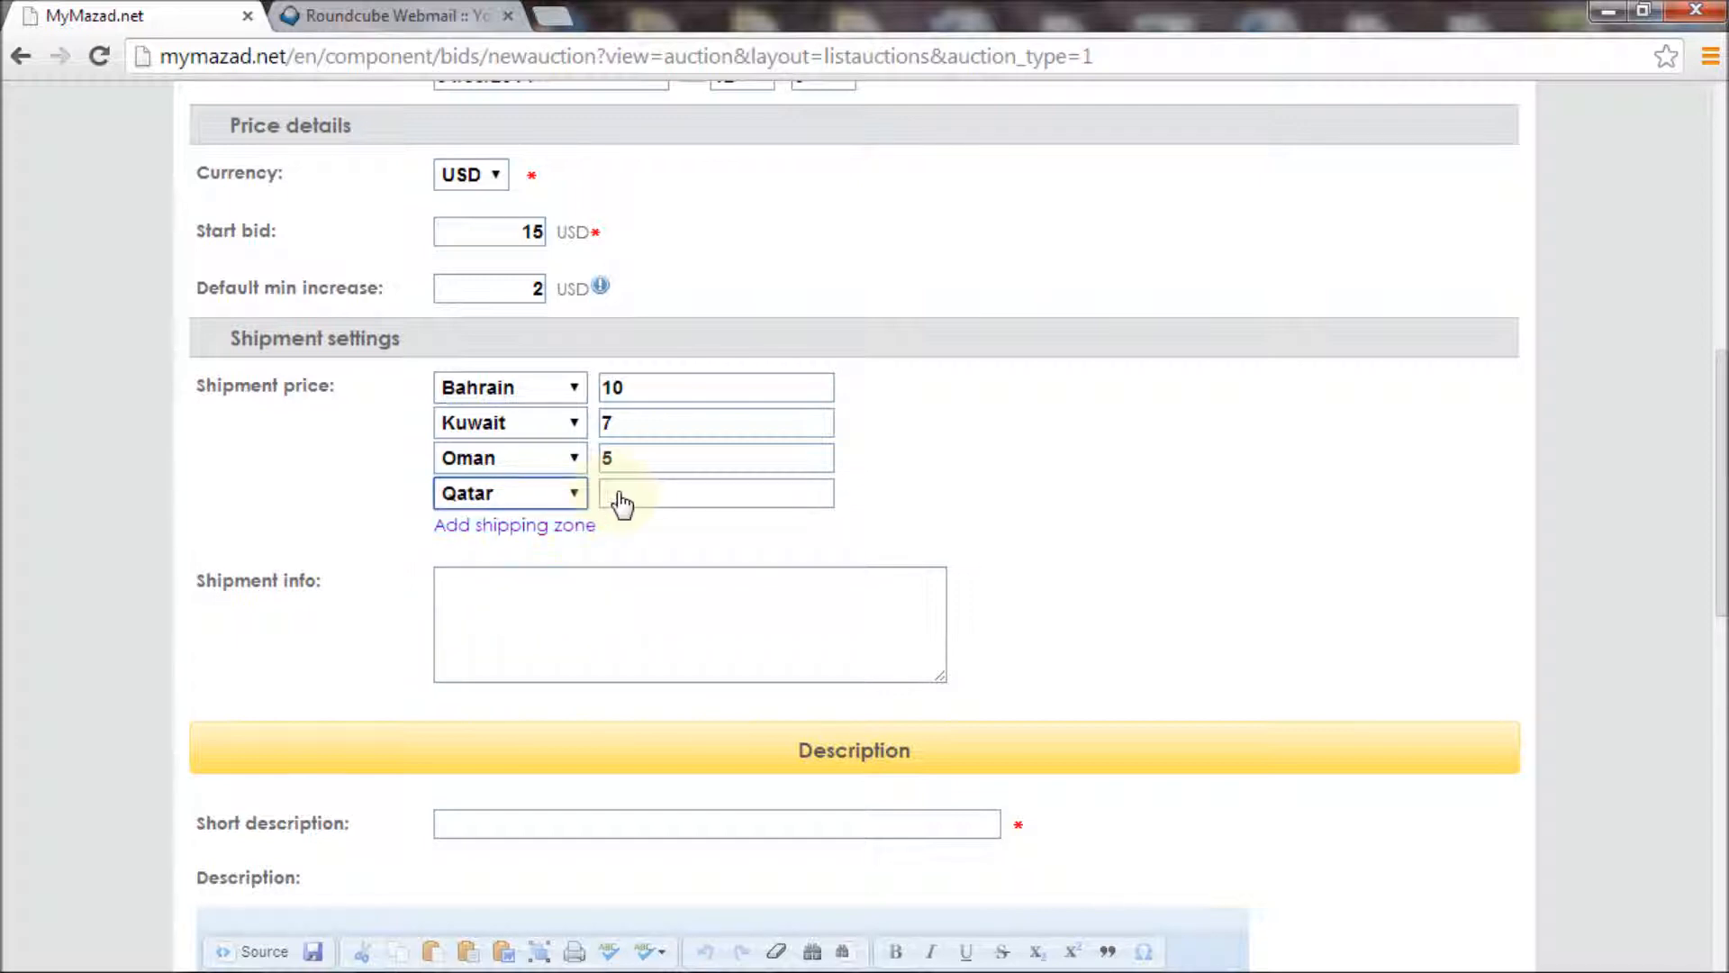
left_click(622, 504)
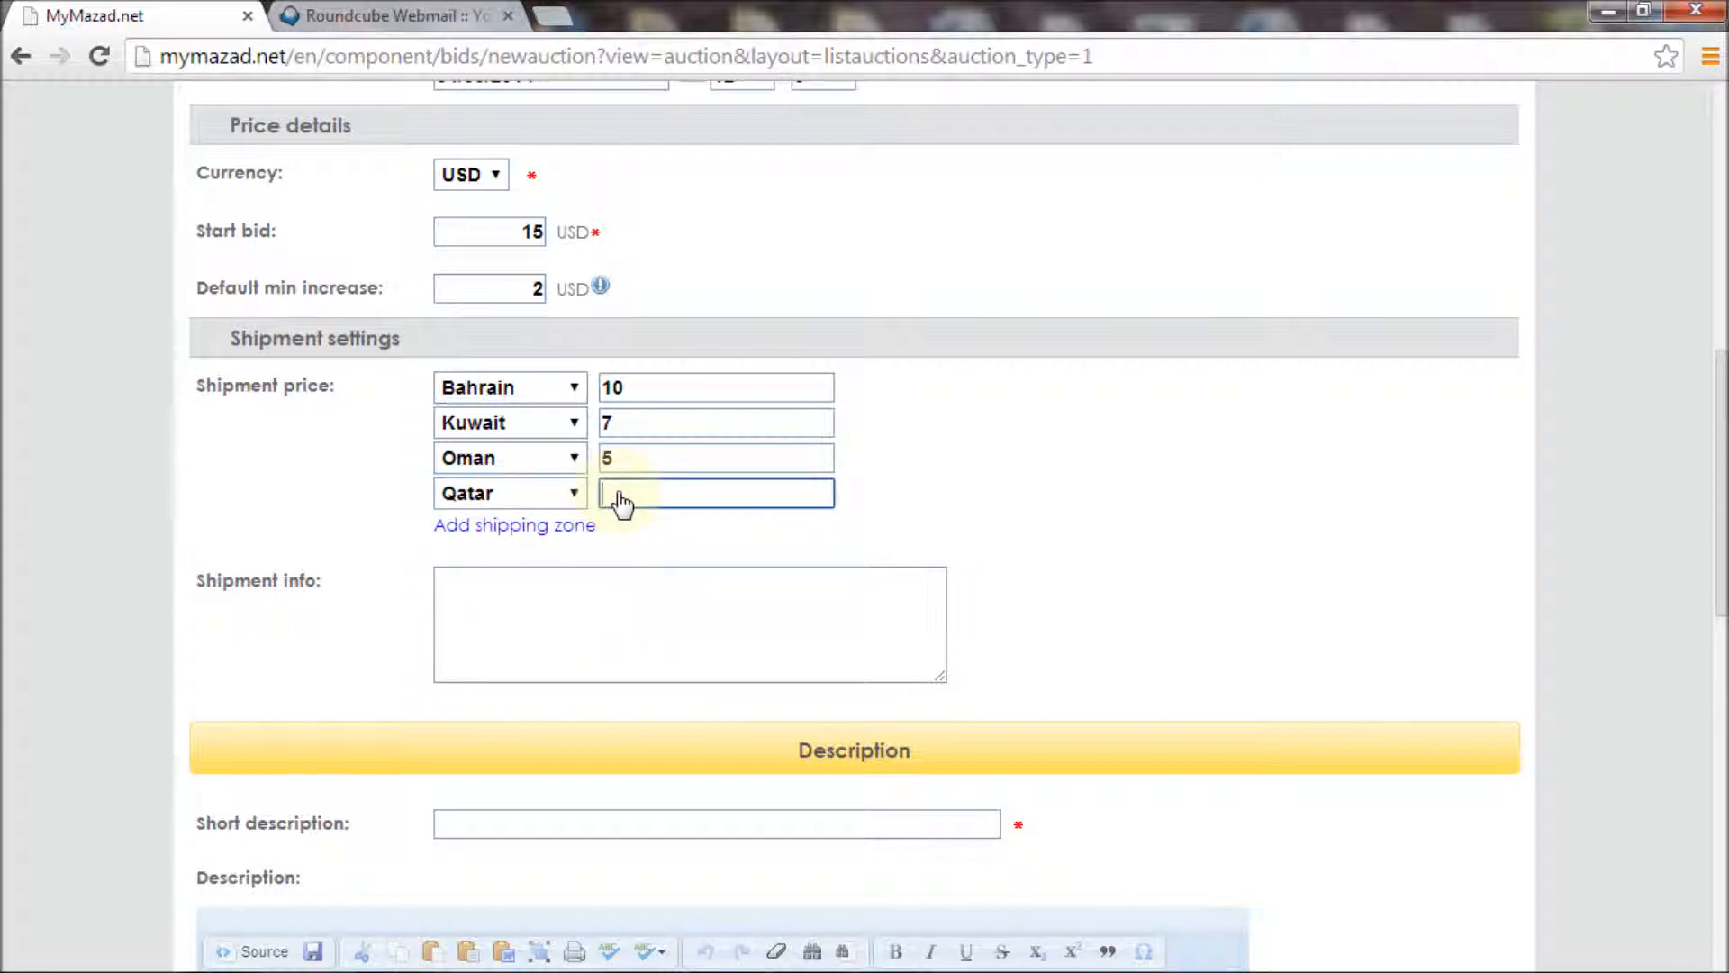
type("11")
Add shipping zones for Saudi Arabia at 10 and UAE at 5
left_click(564, 531)
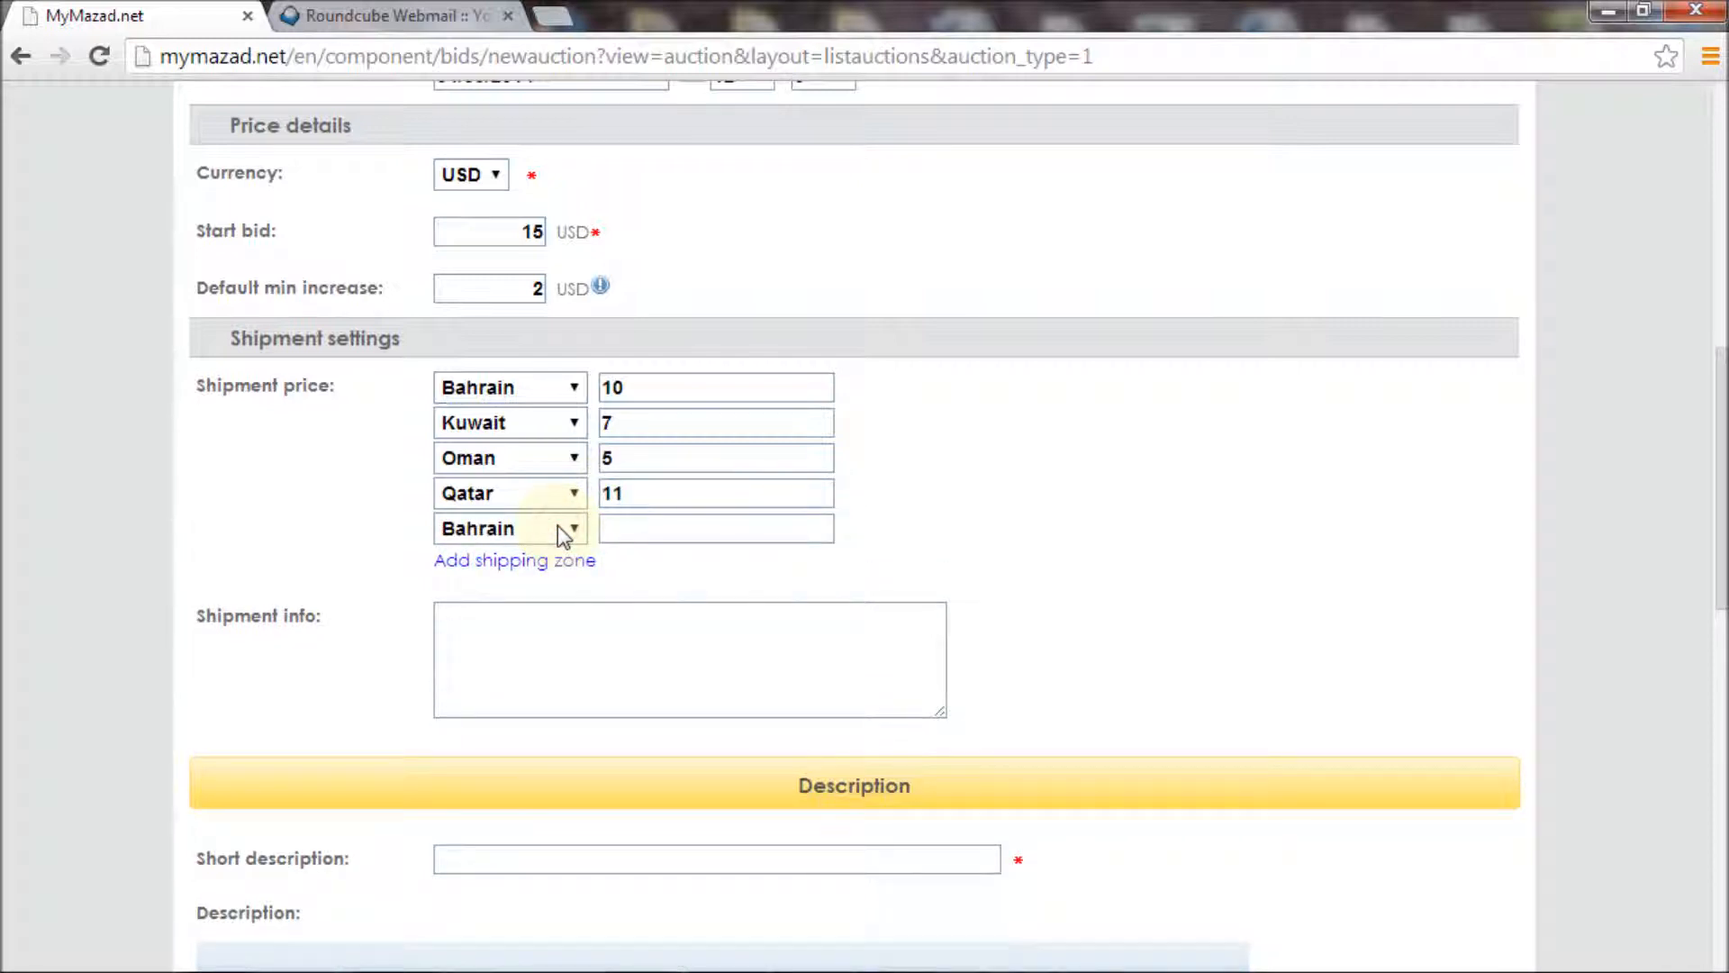
left_click(558, 528)
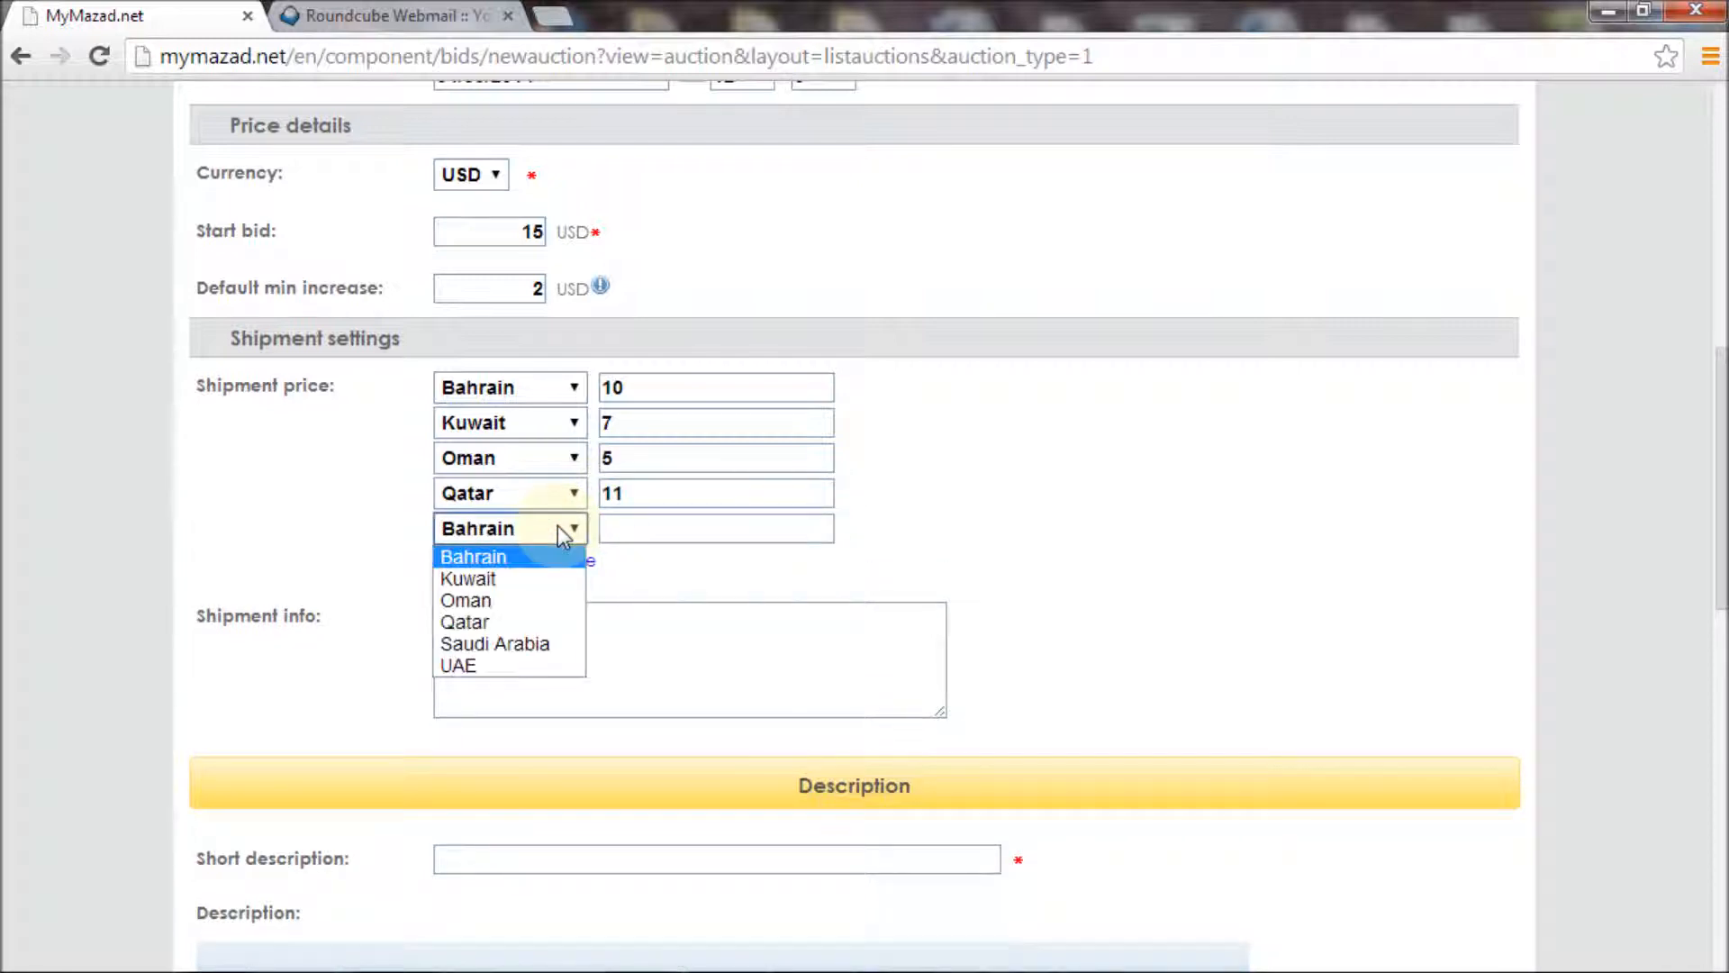
left_click(525, 645)
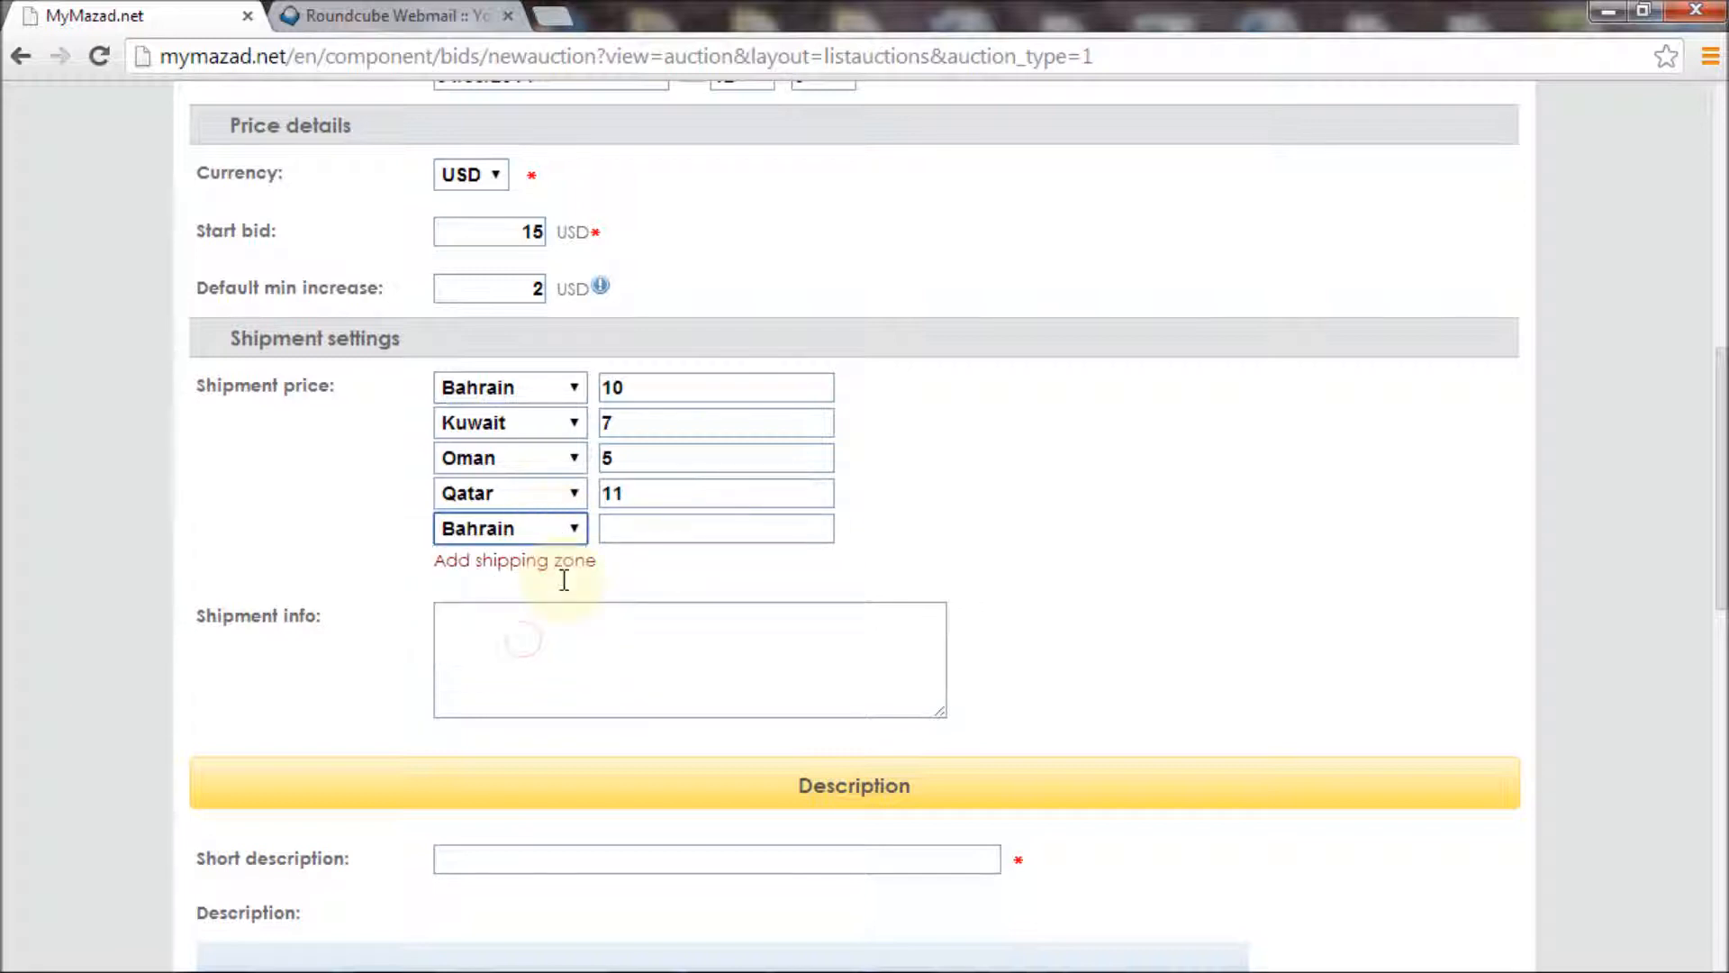
left_click(609, 531)
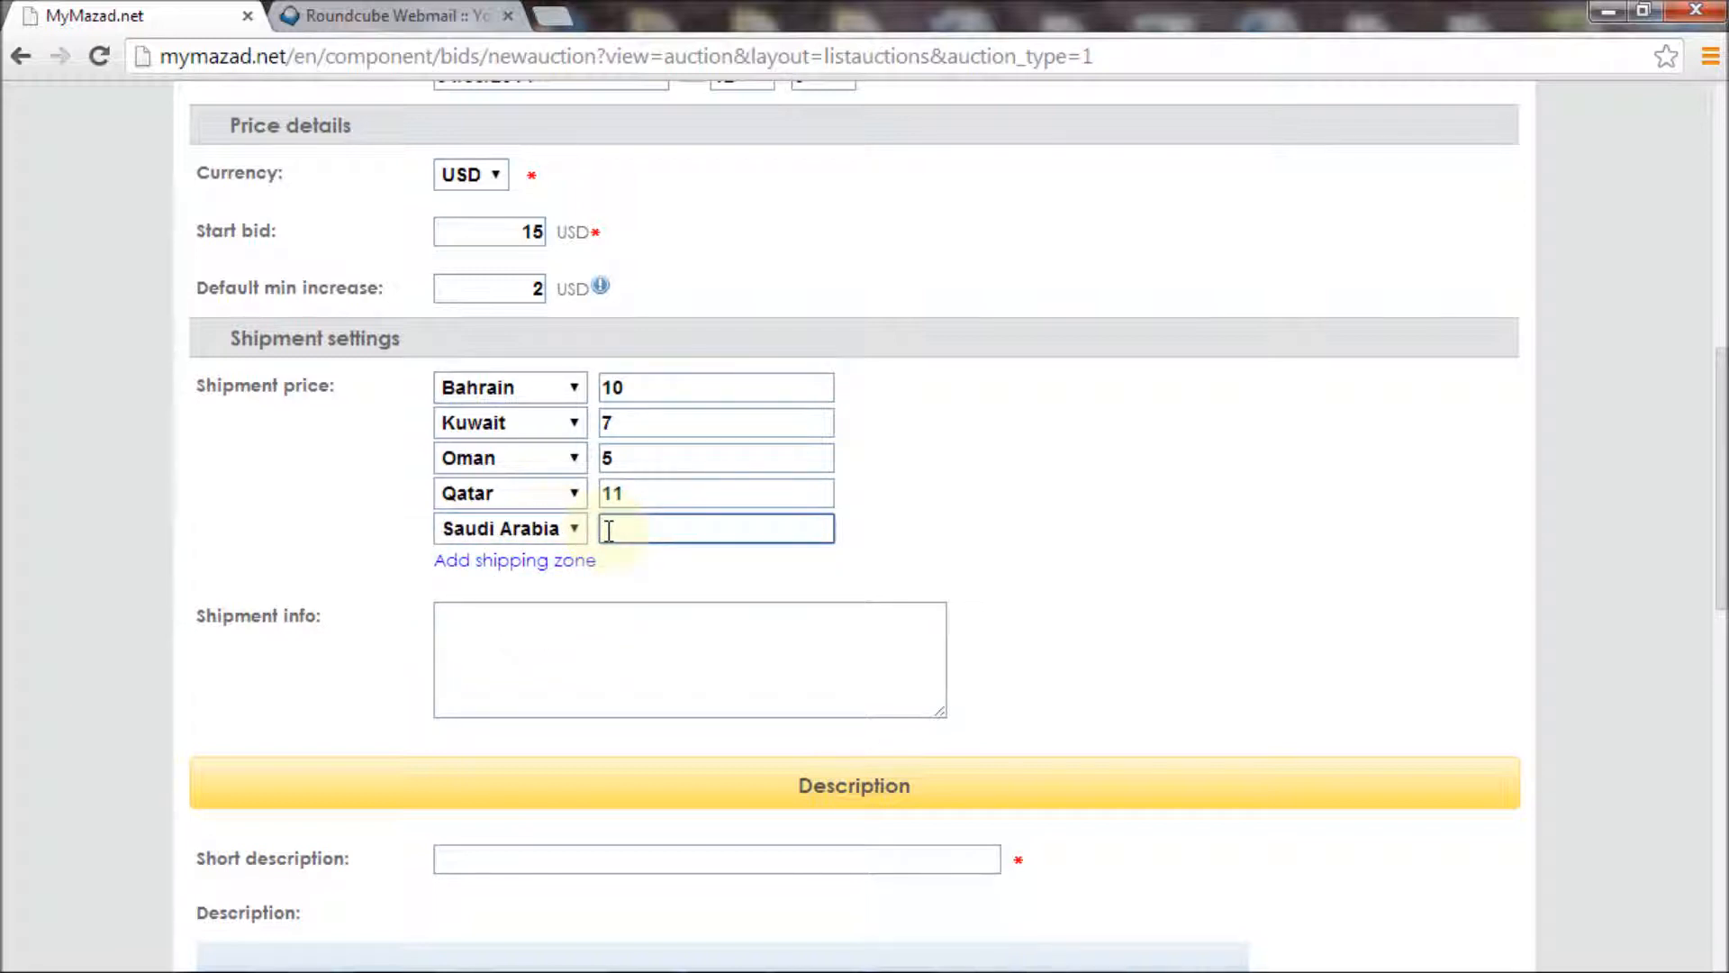
type("10")
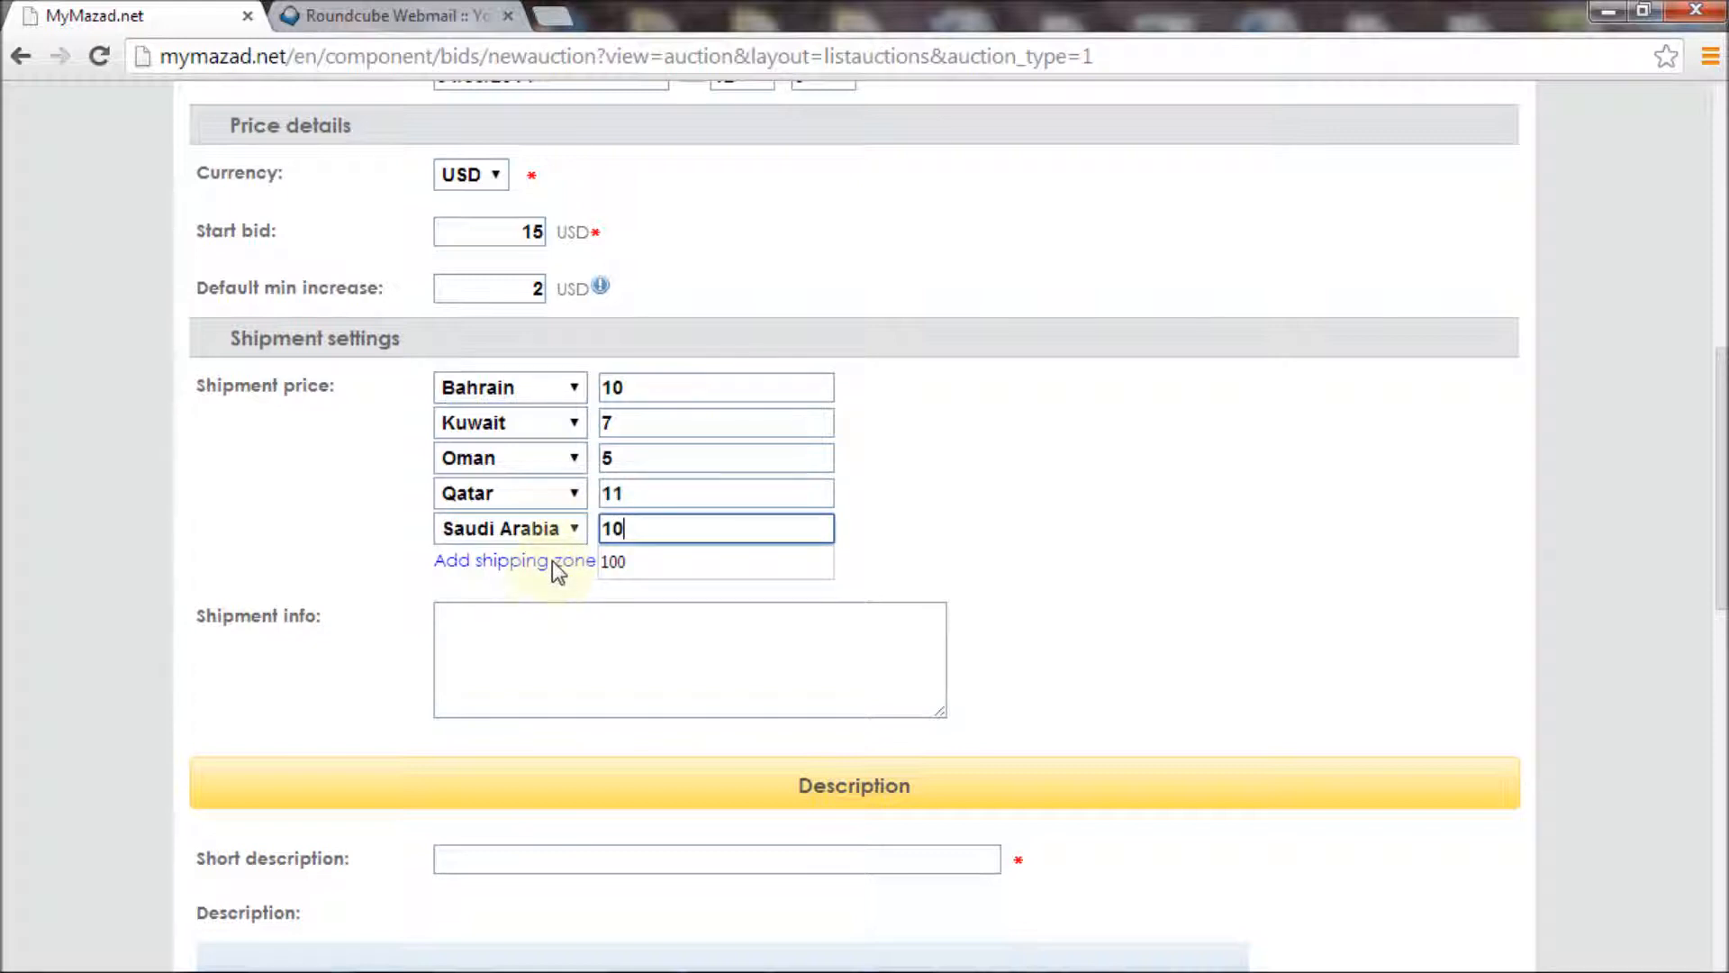
left_click(553, 562)
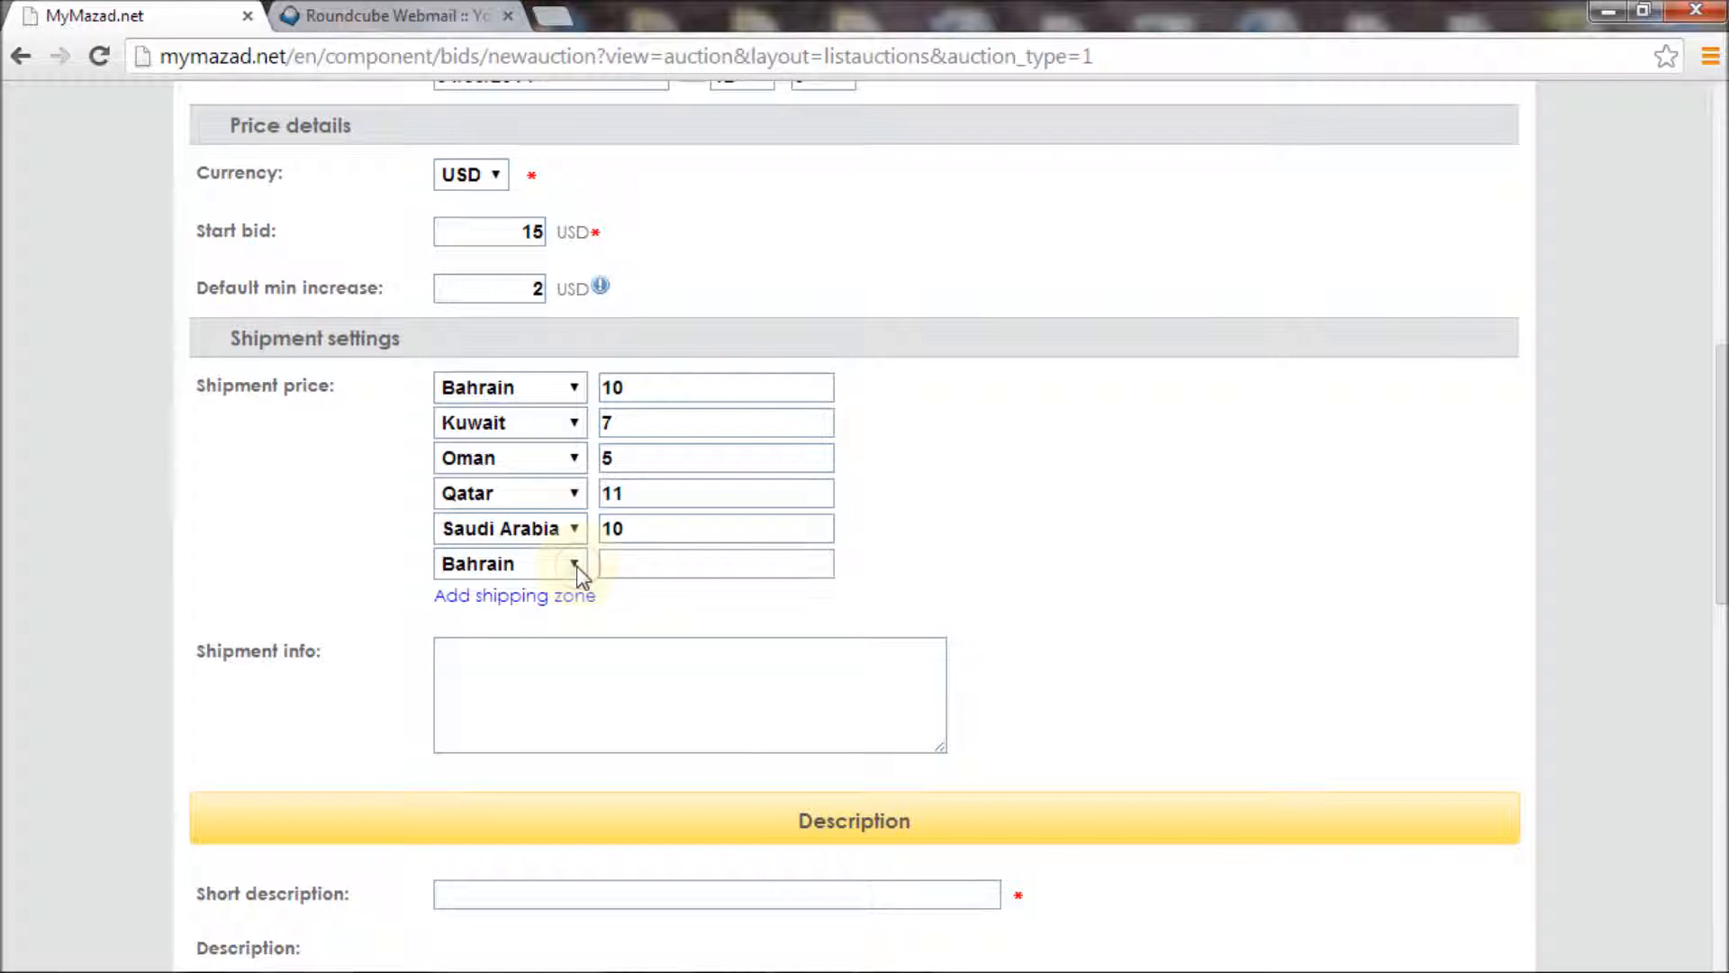
left_click(576, 564)
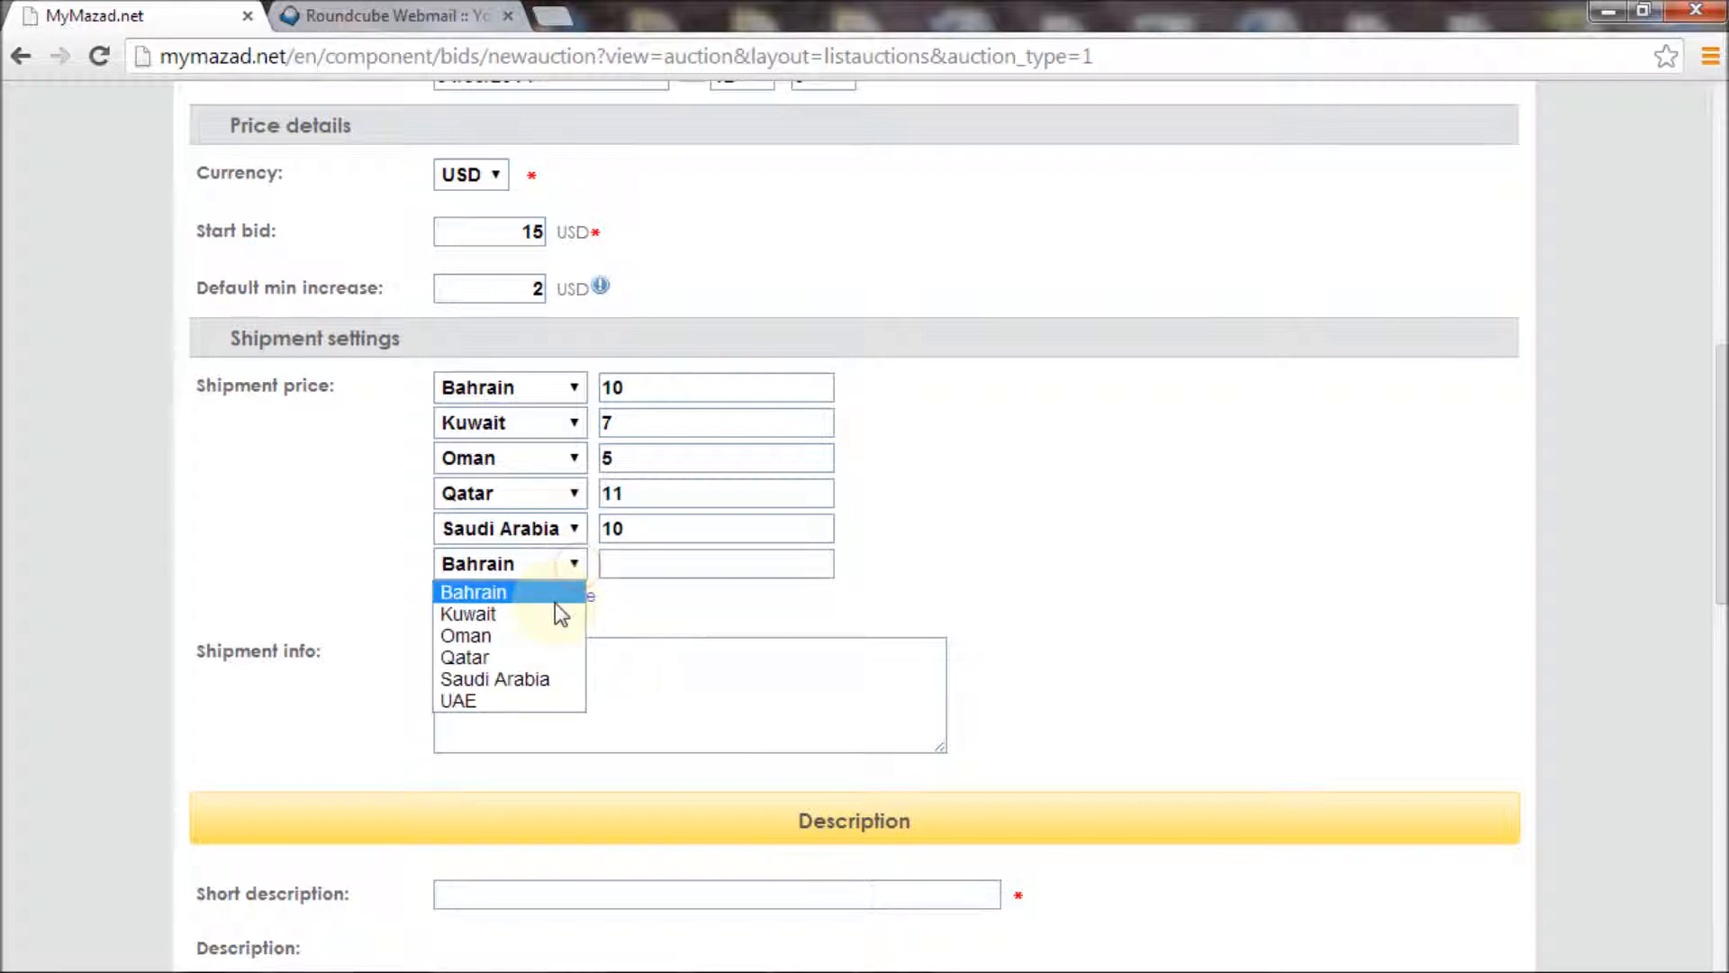
left_click(525, 695)
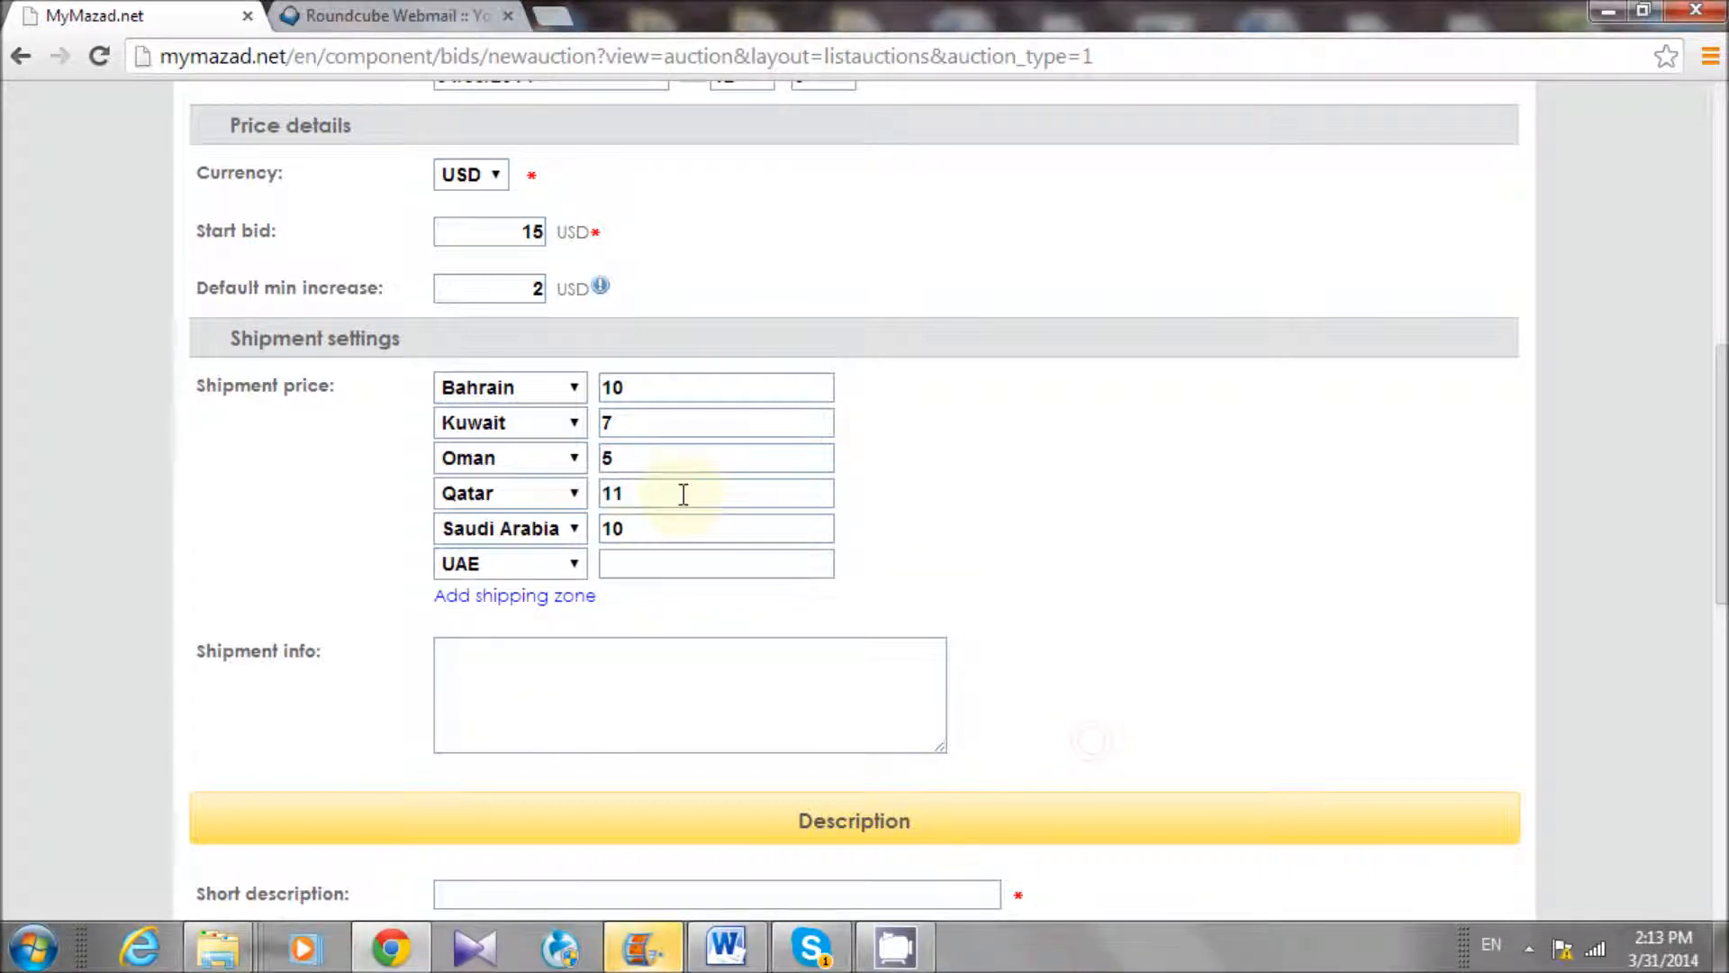
left_click(638, 564)
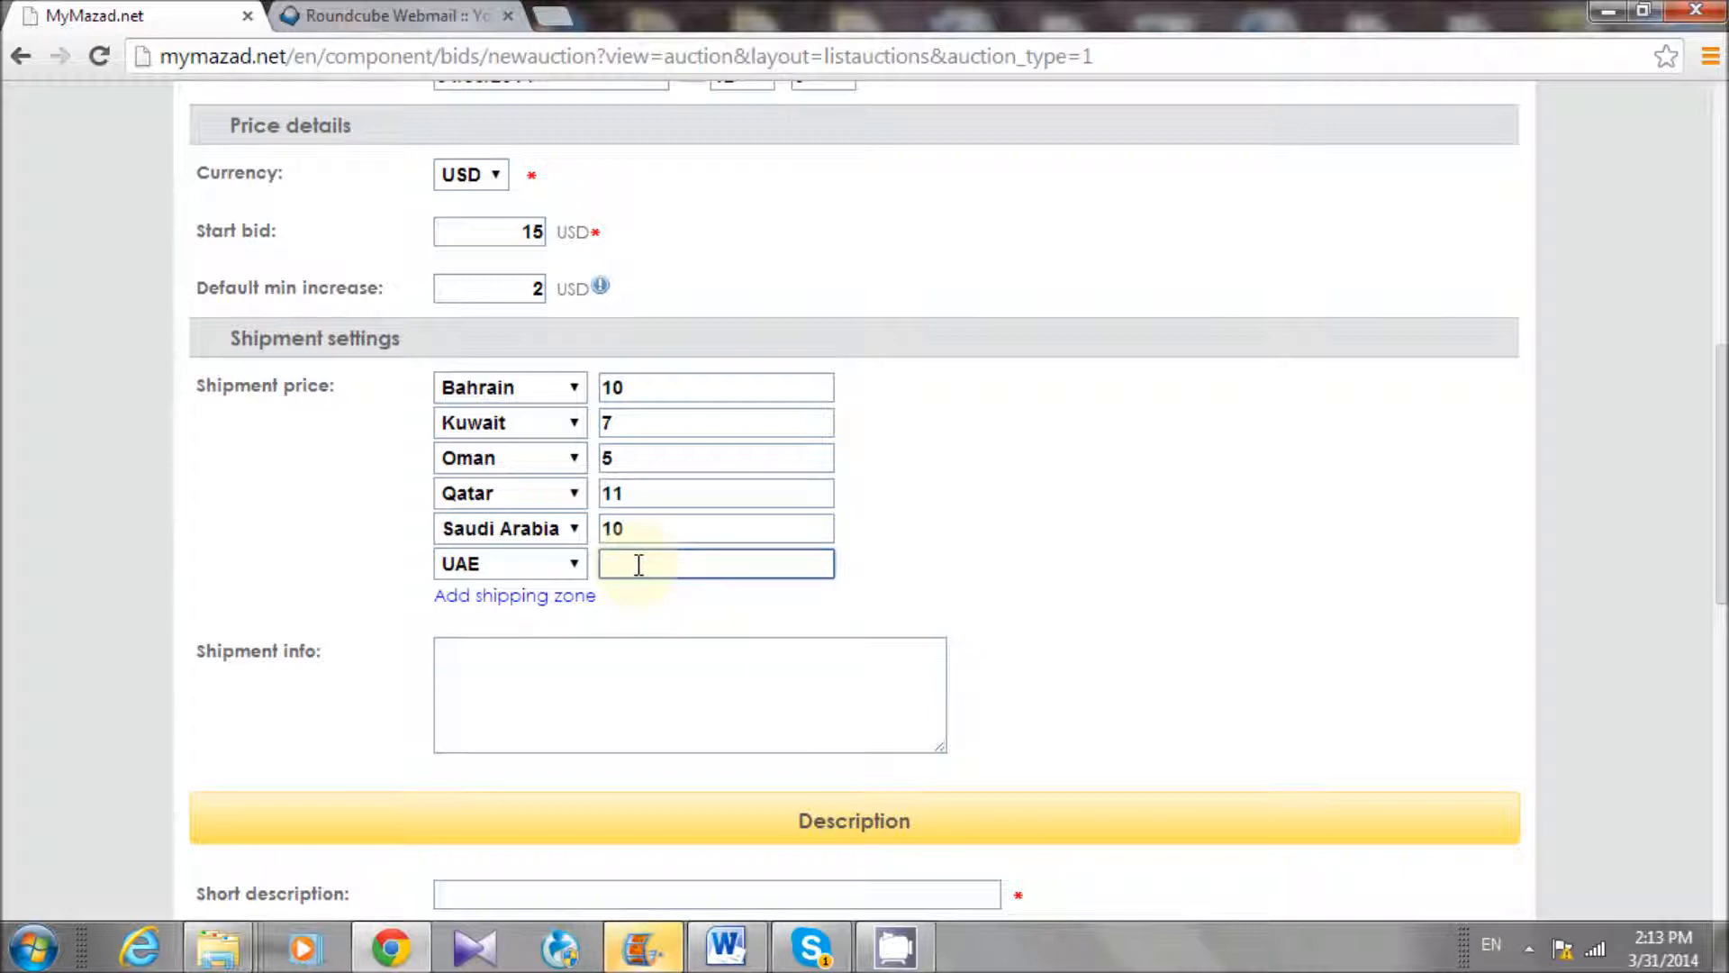
type("5")
left_click_drag(1722, 520, 1716, 608)
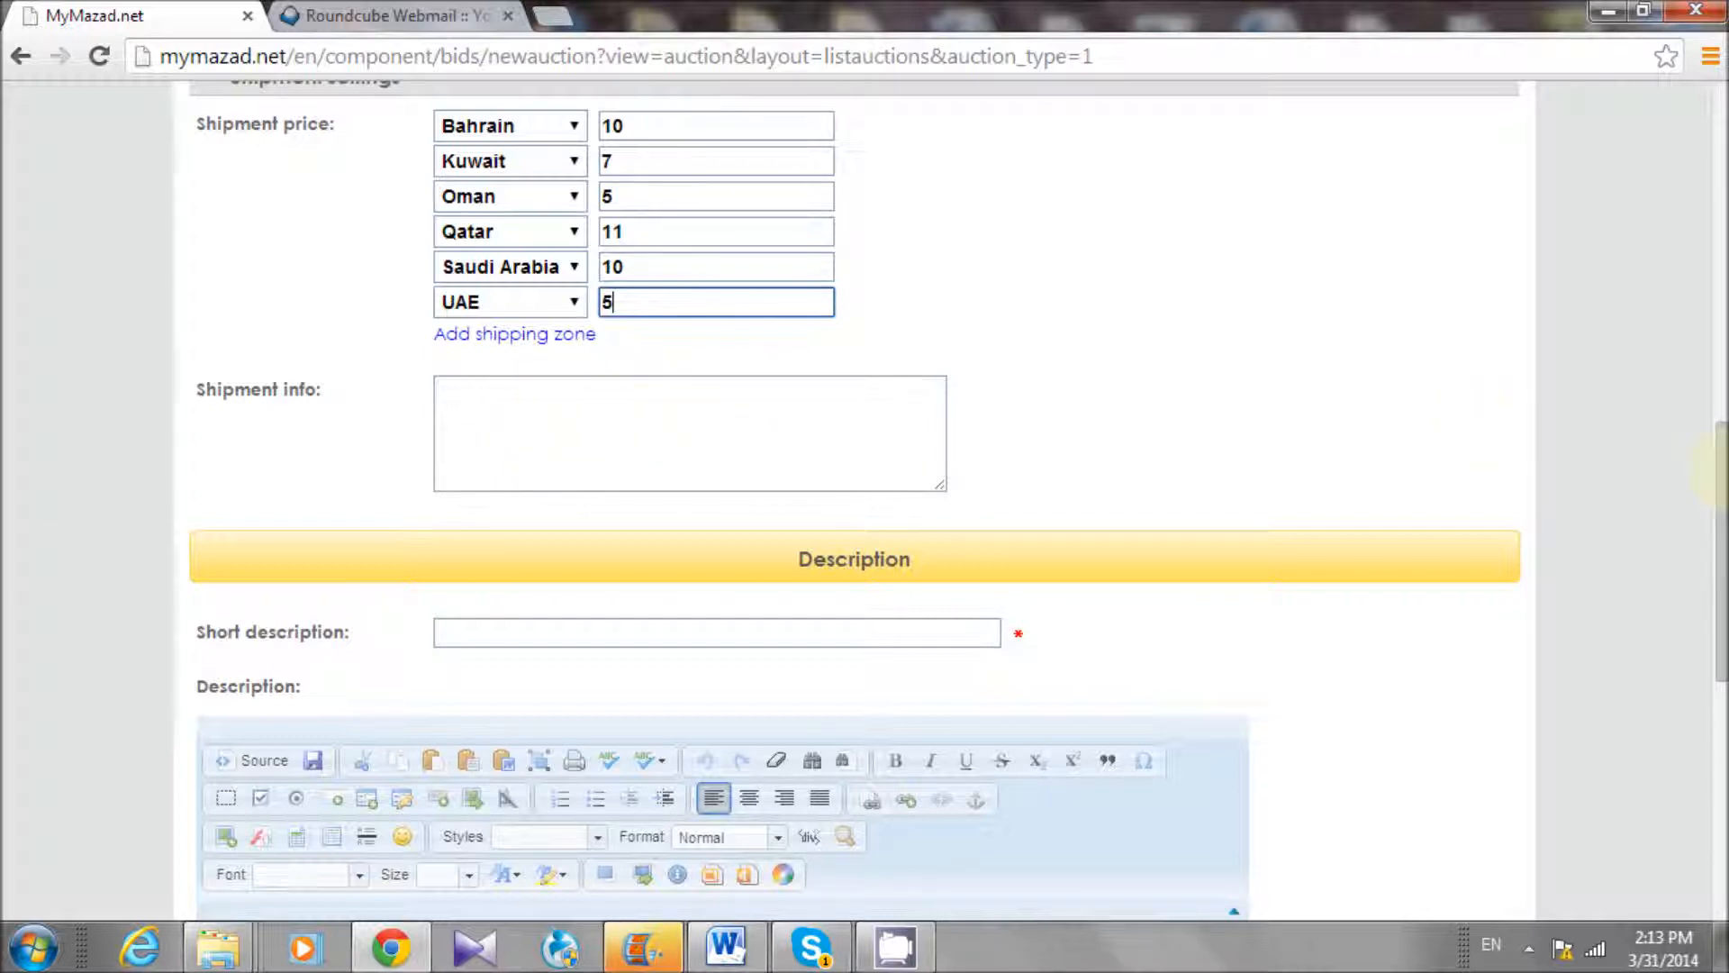
left_click_drag(1722, 488, 1722, 519)
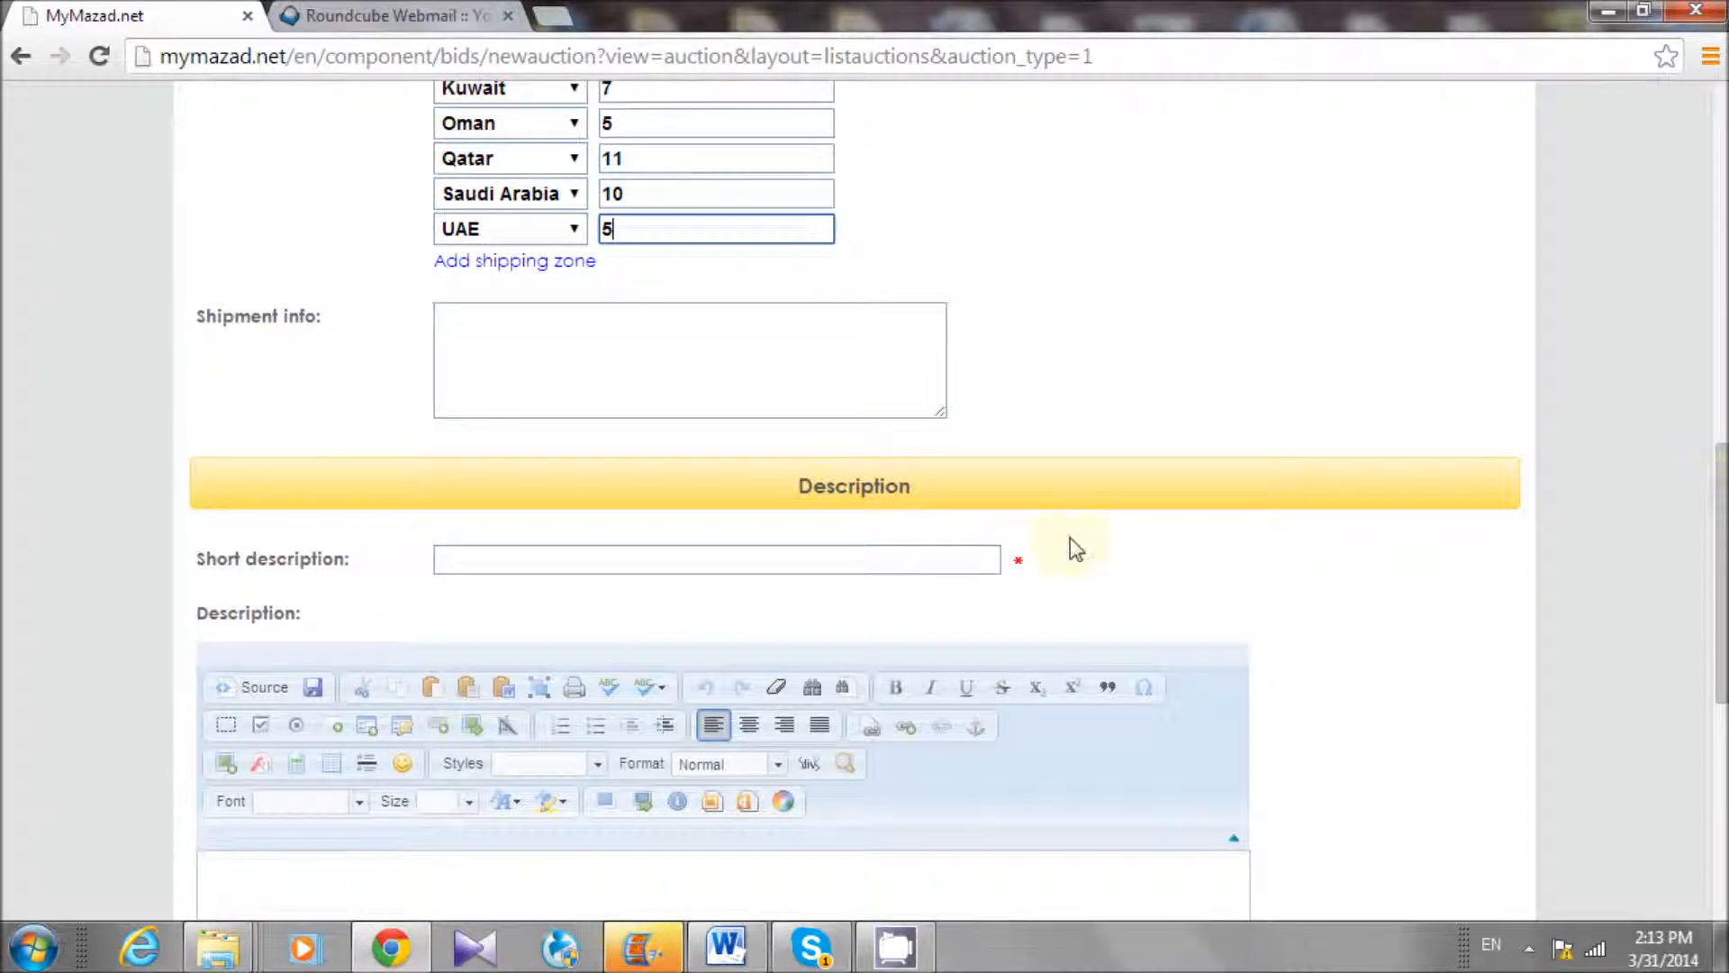
Enter 'Humbert watch' as the short description and 'humbert watch' as the tags
left_click(618, 553)
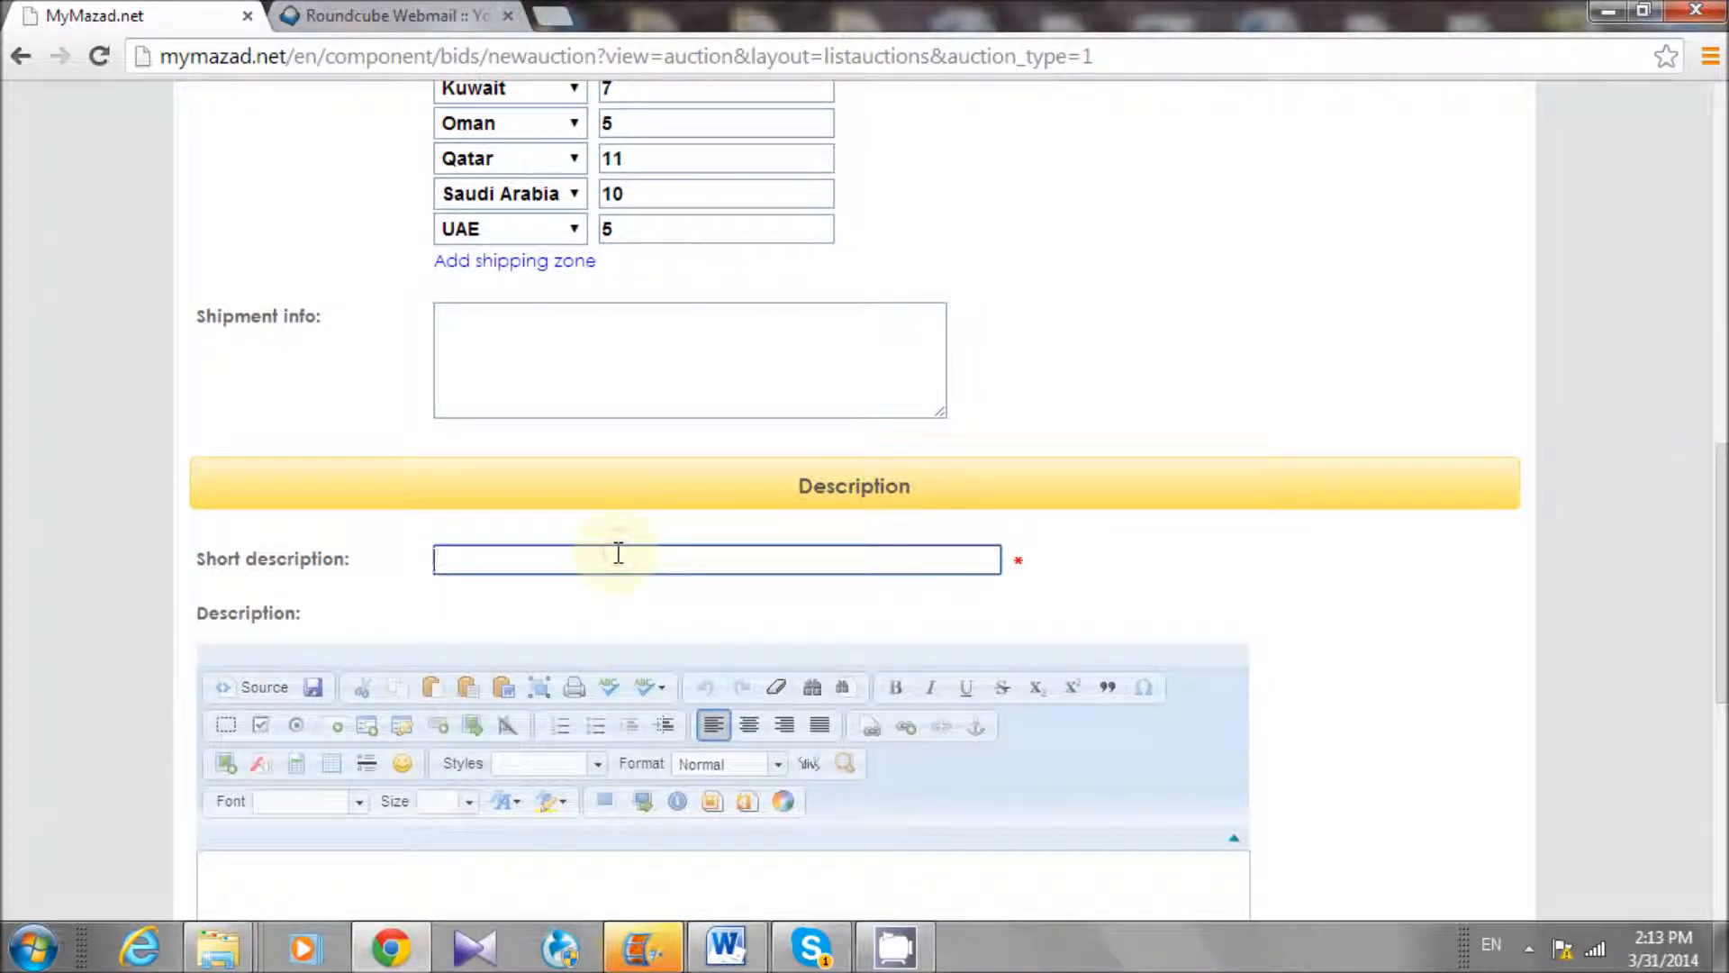
type("Humbert watch")
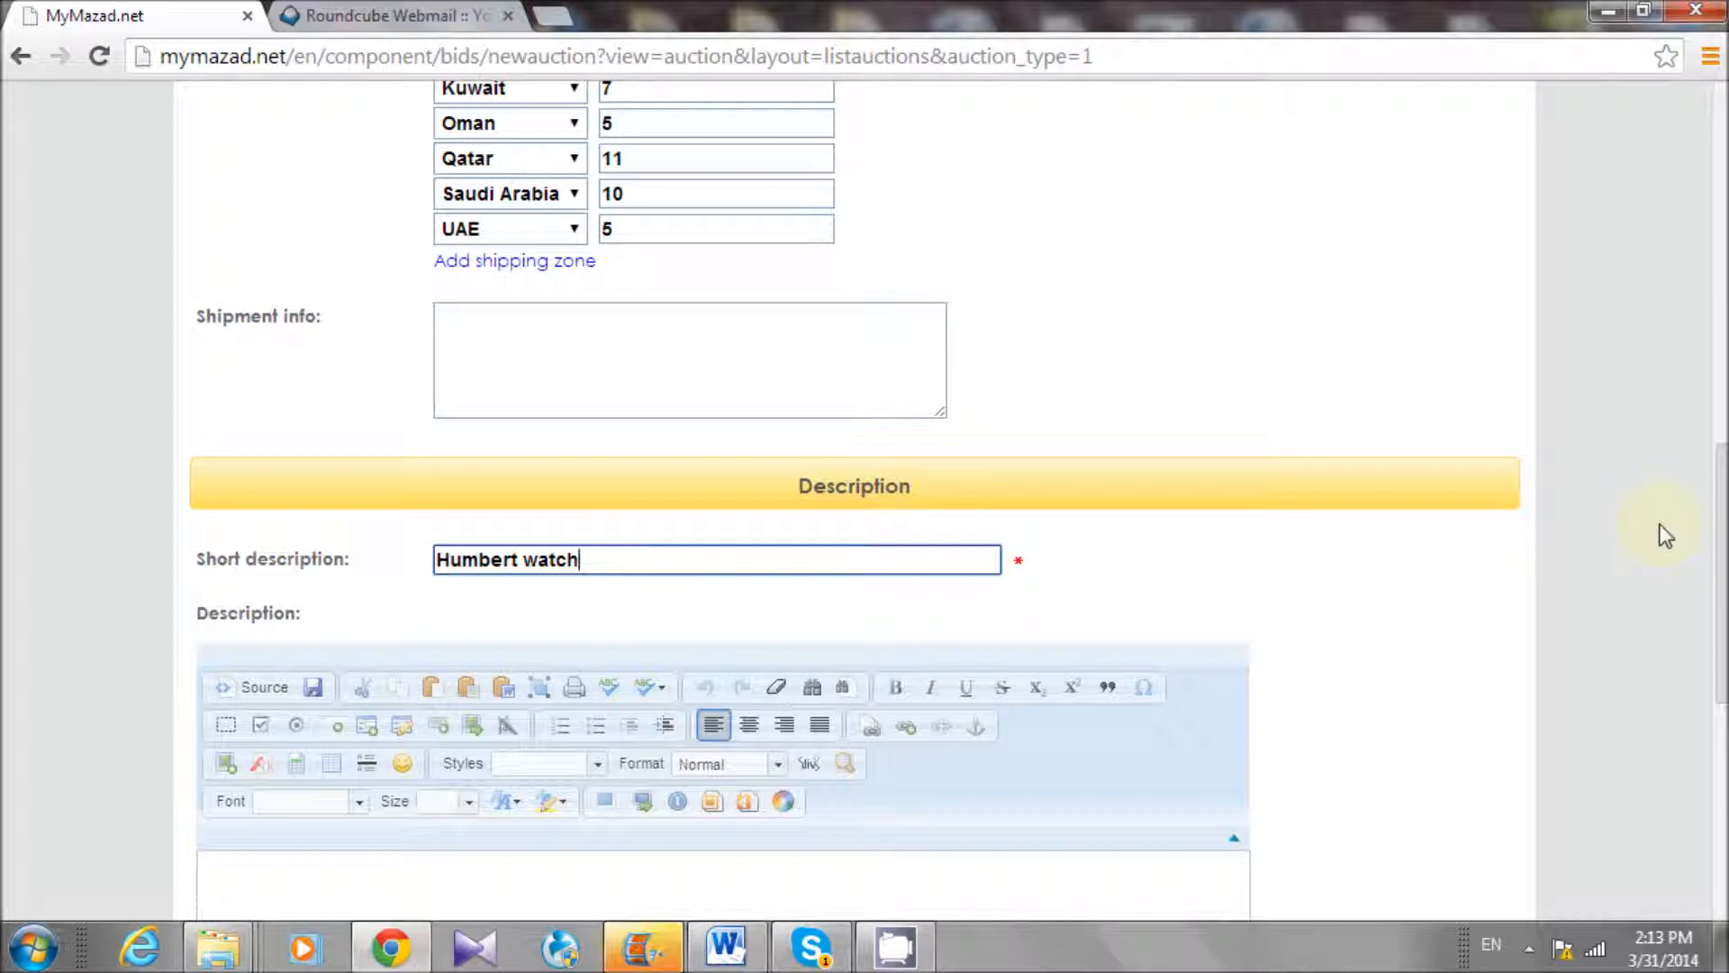
scroll(1722, 551, "down", 3)
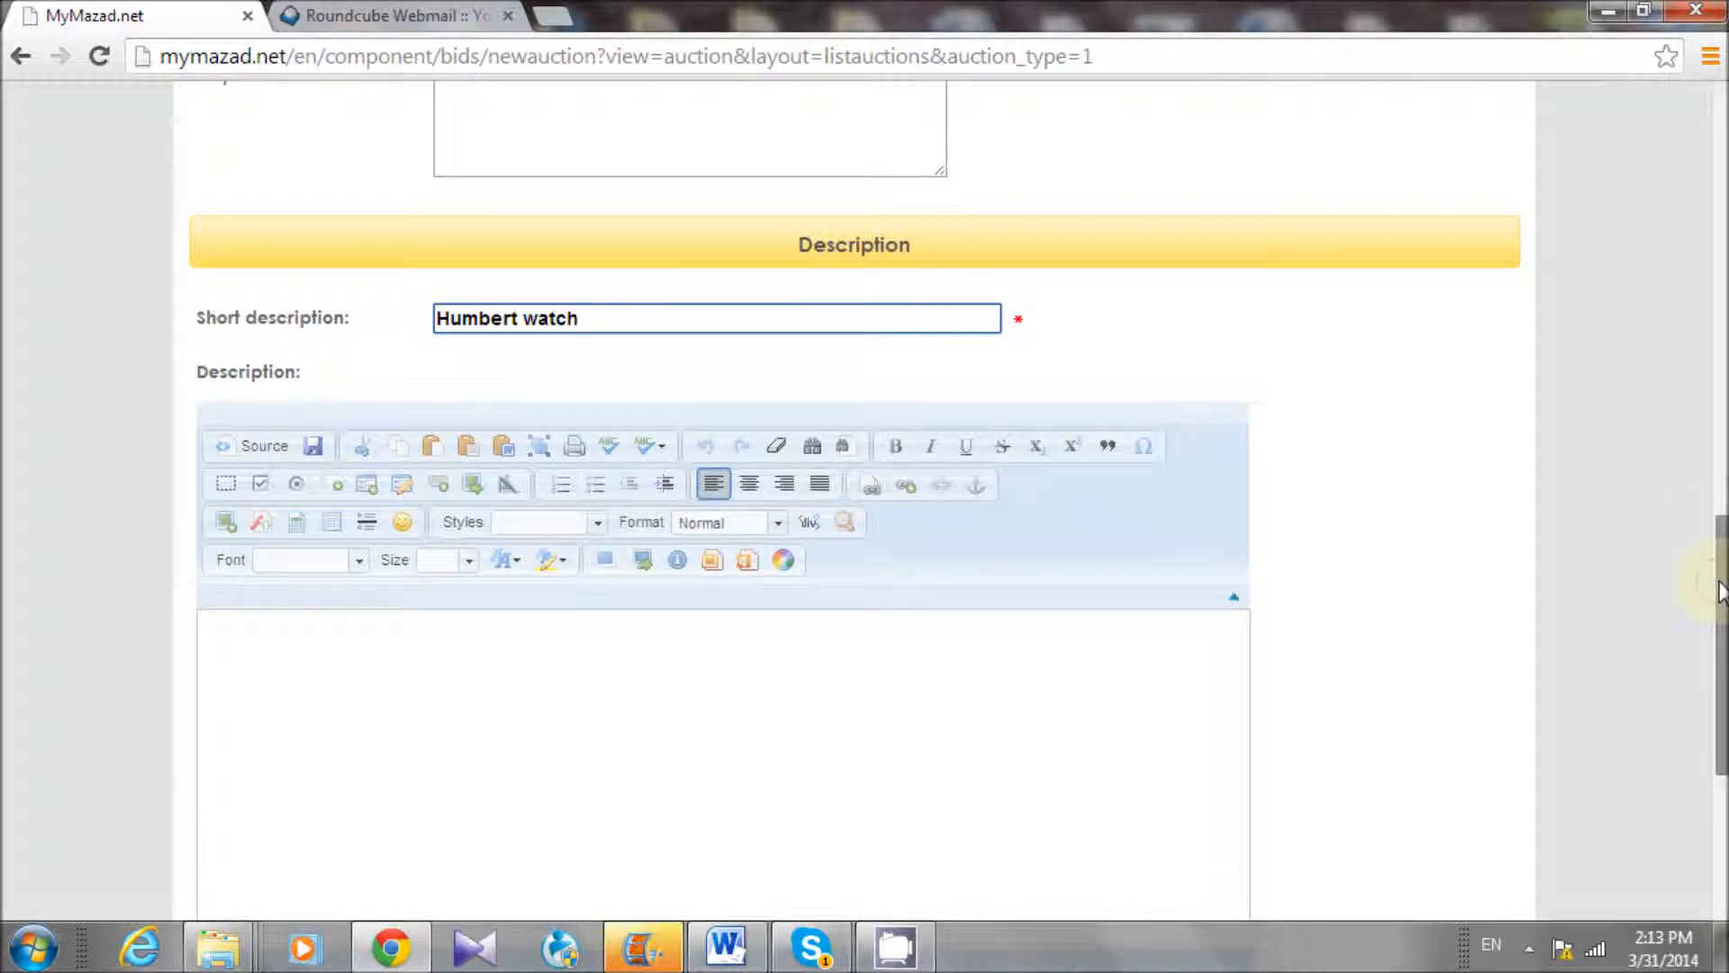
scroll(1720, 617, "down", 1)
scroll(1707, 613, "down", 2)
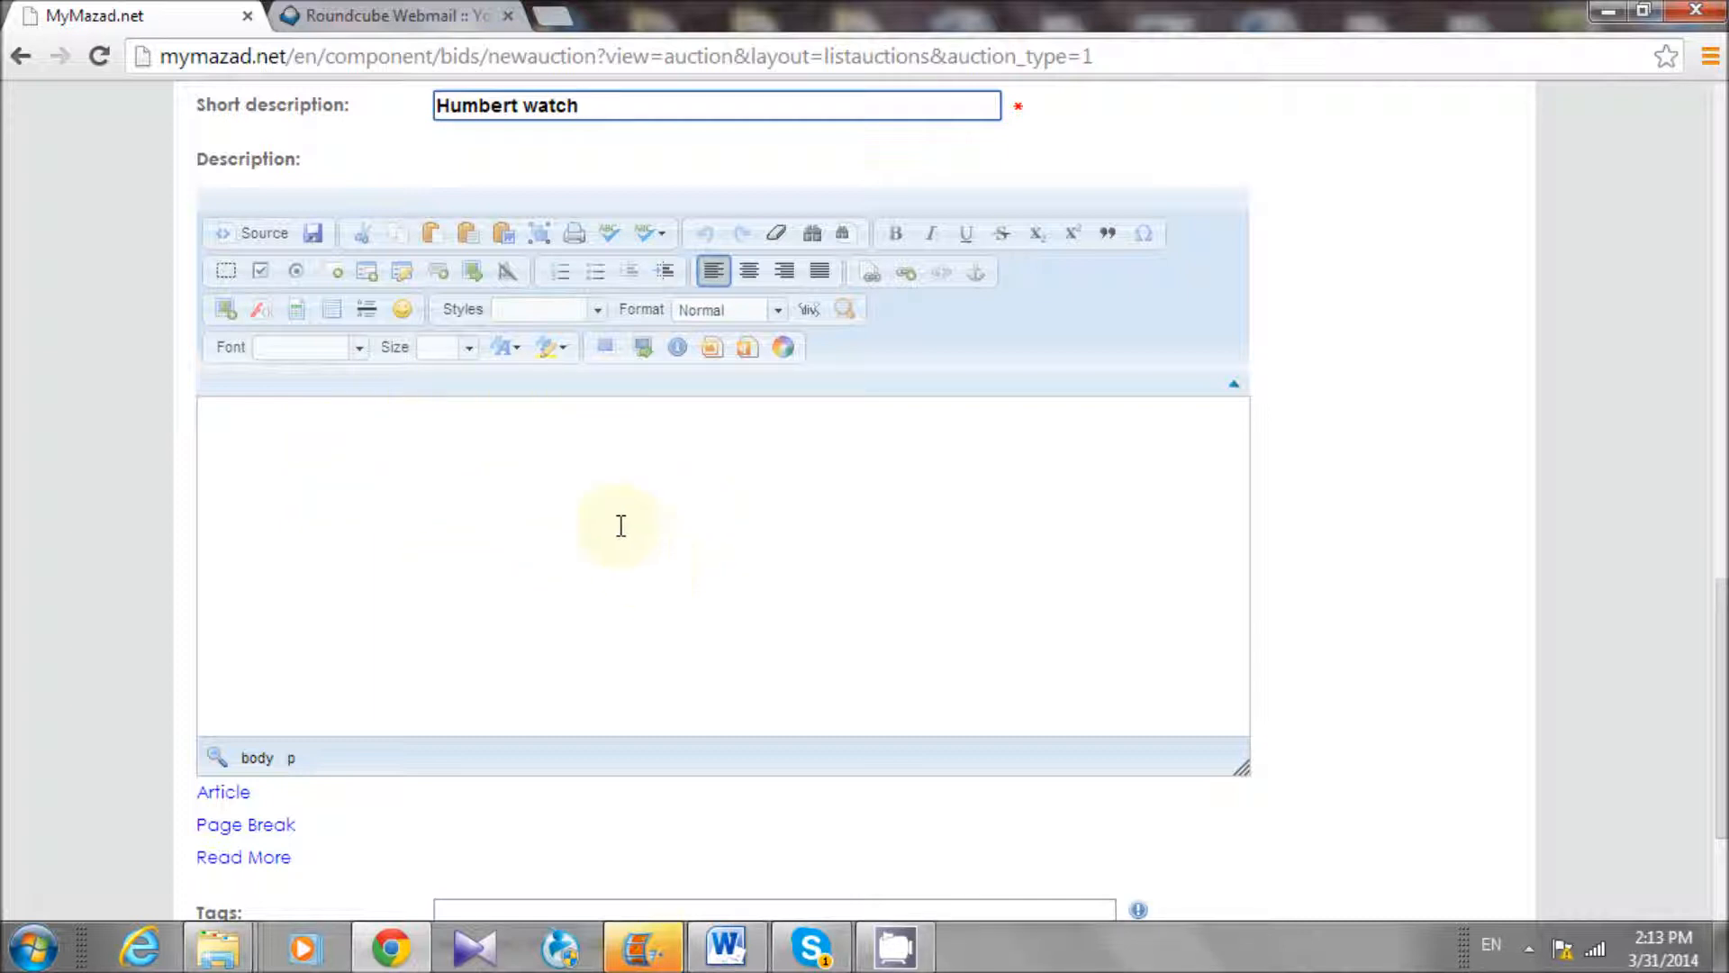
left_click_drag(1716, 634, 1716, 776)
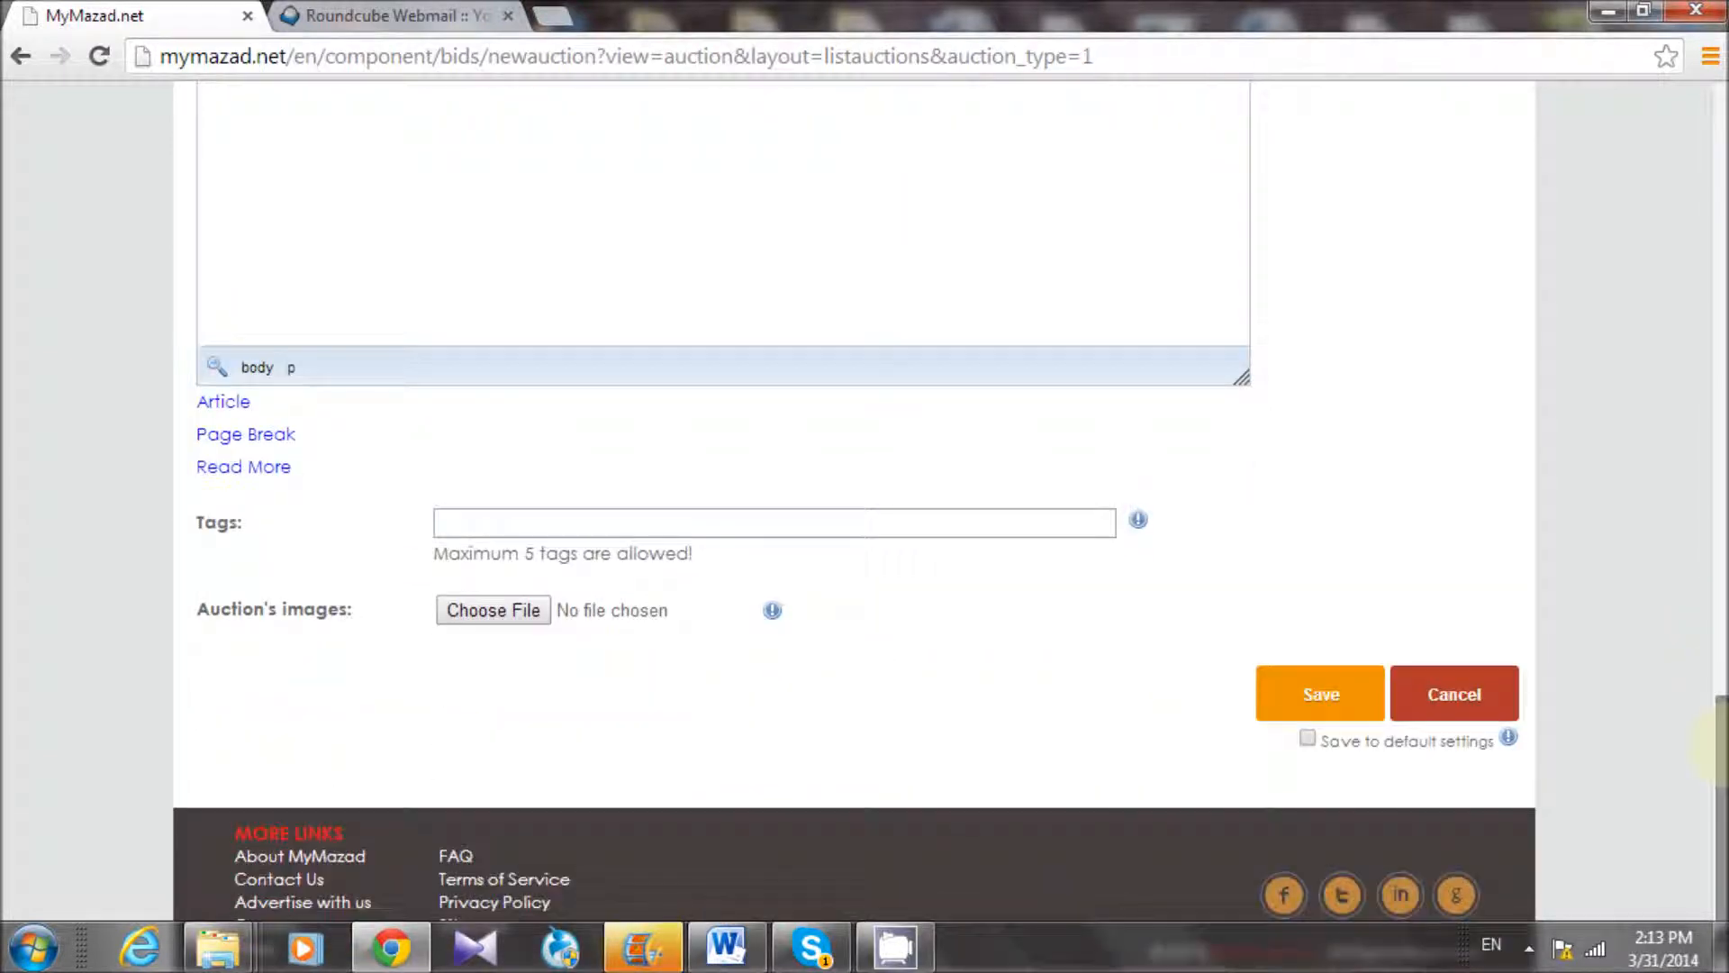
left_click(561, 515)
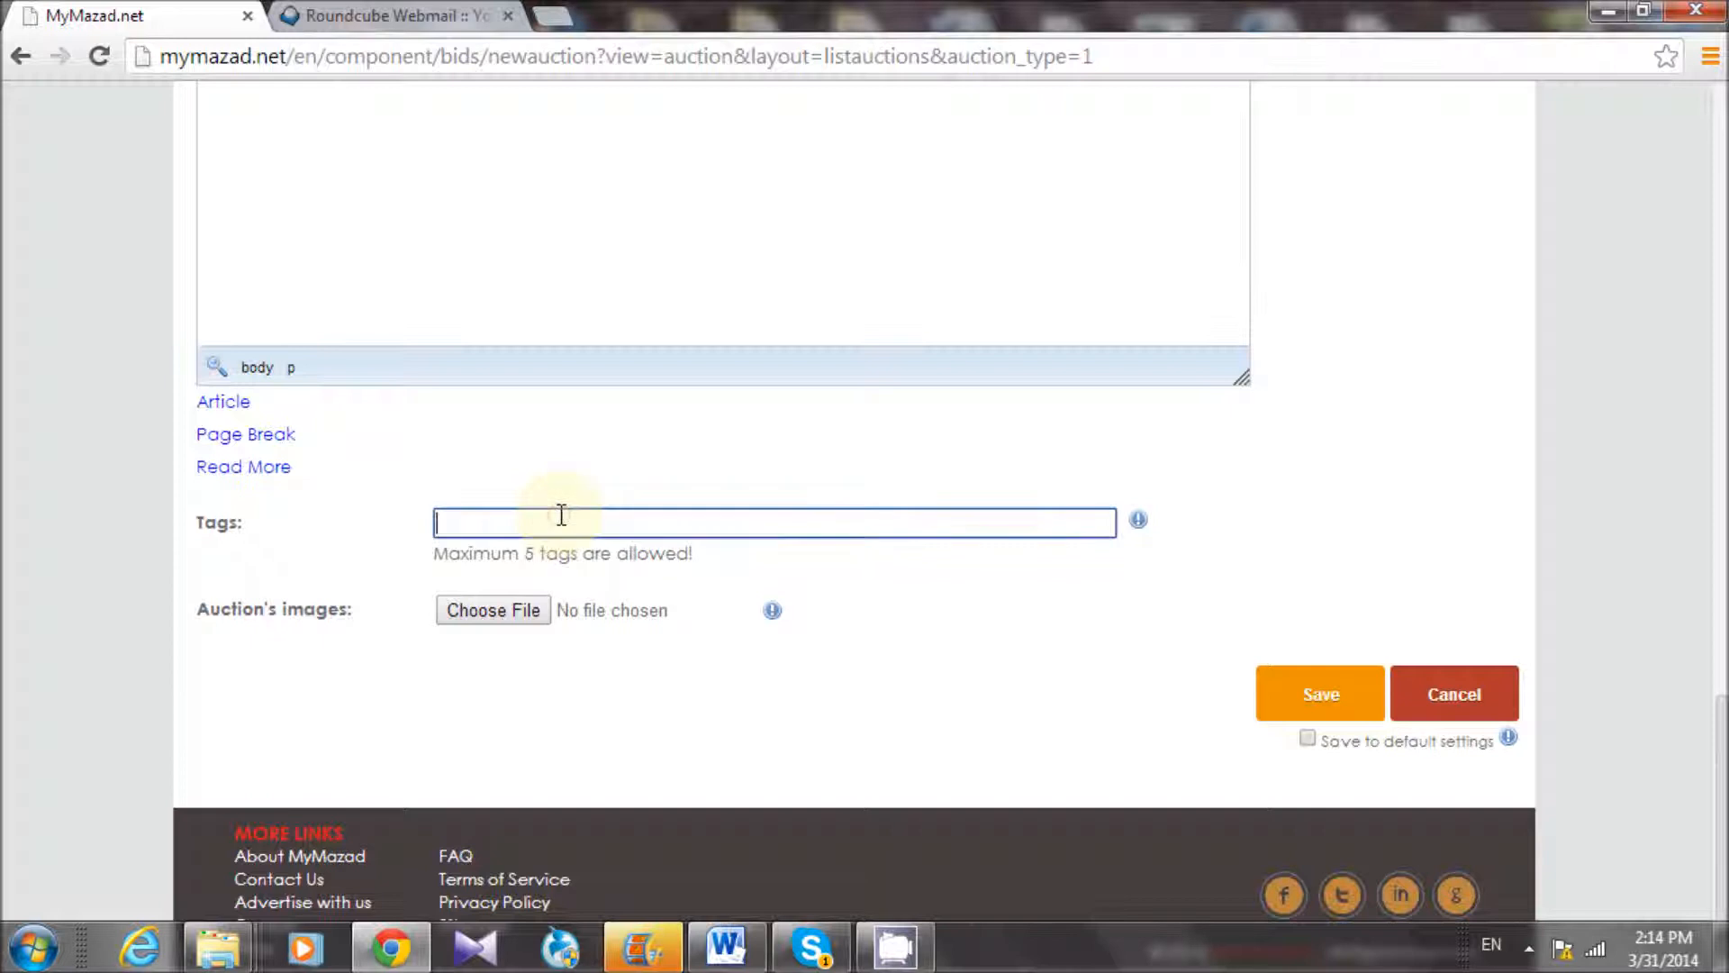
type("humbert watch")
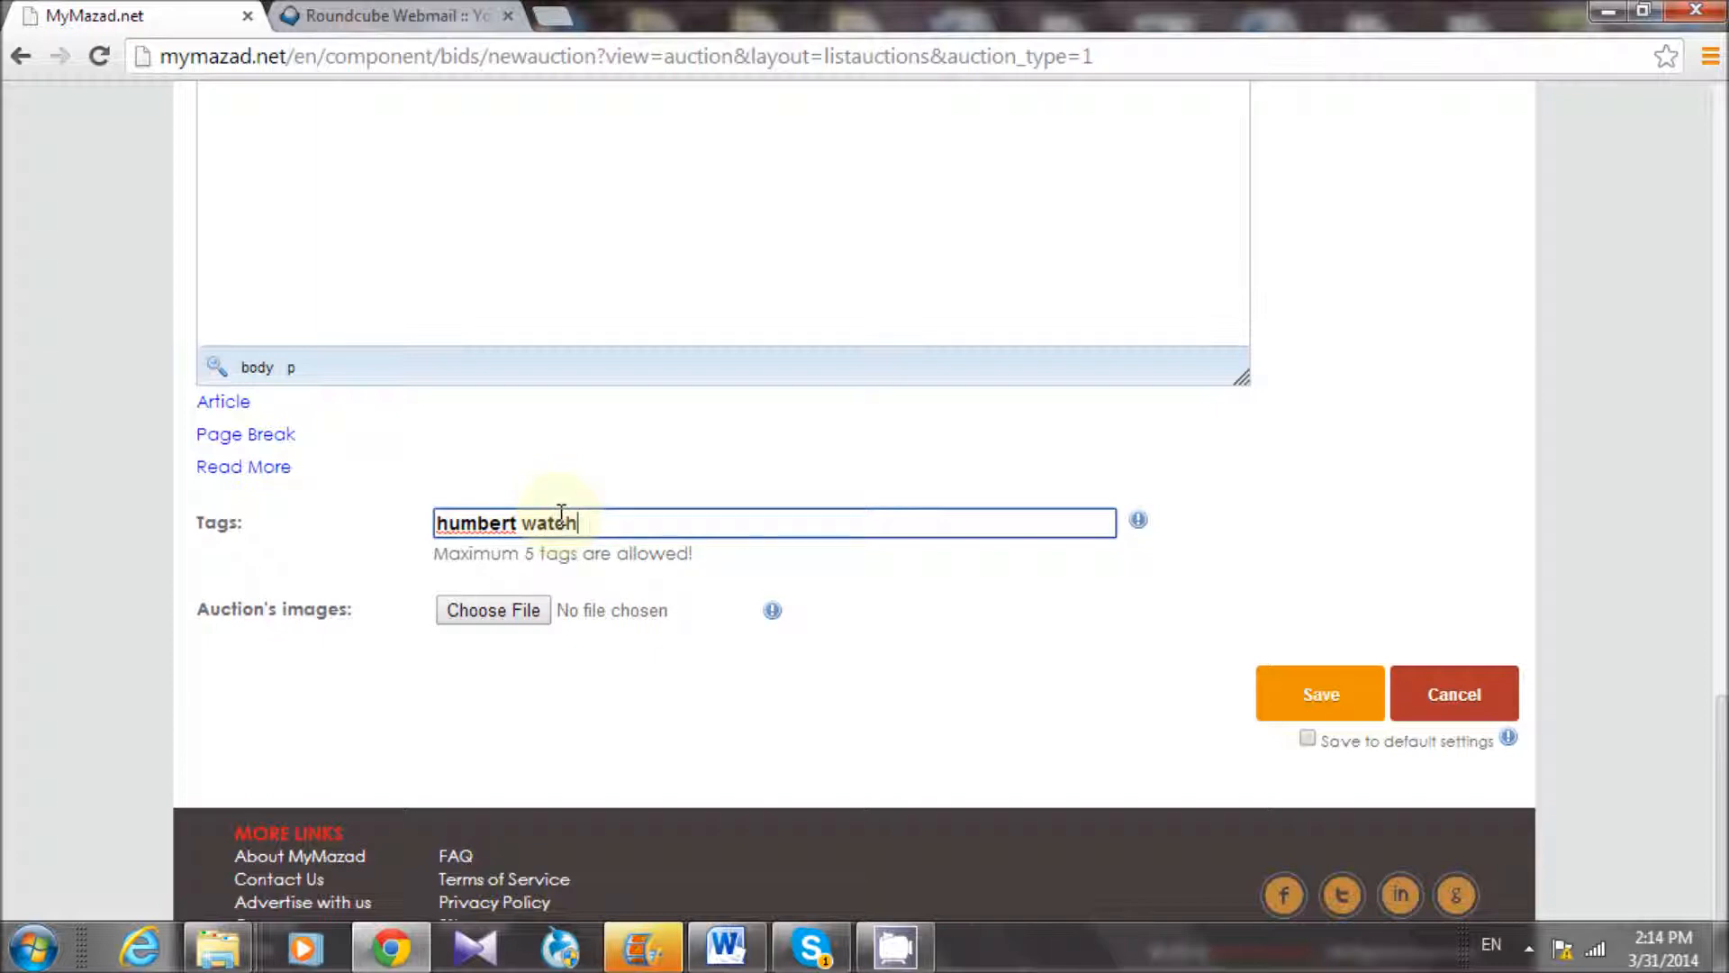
Attach humbert watch.jpg from the watch folder as the first auction image
left_click(470, 607)
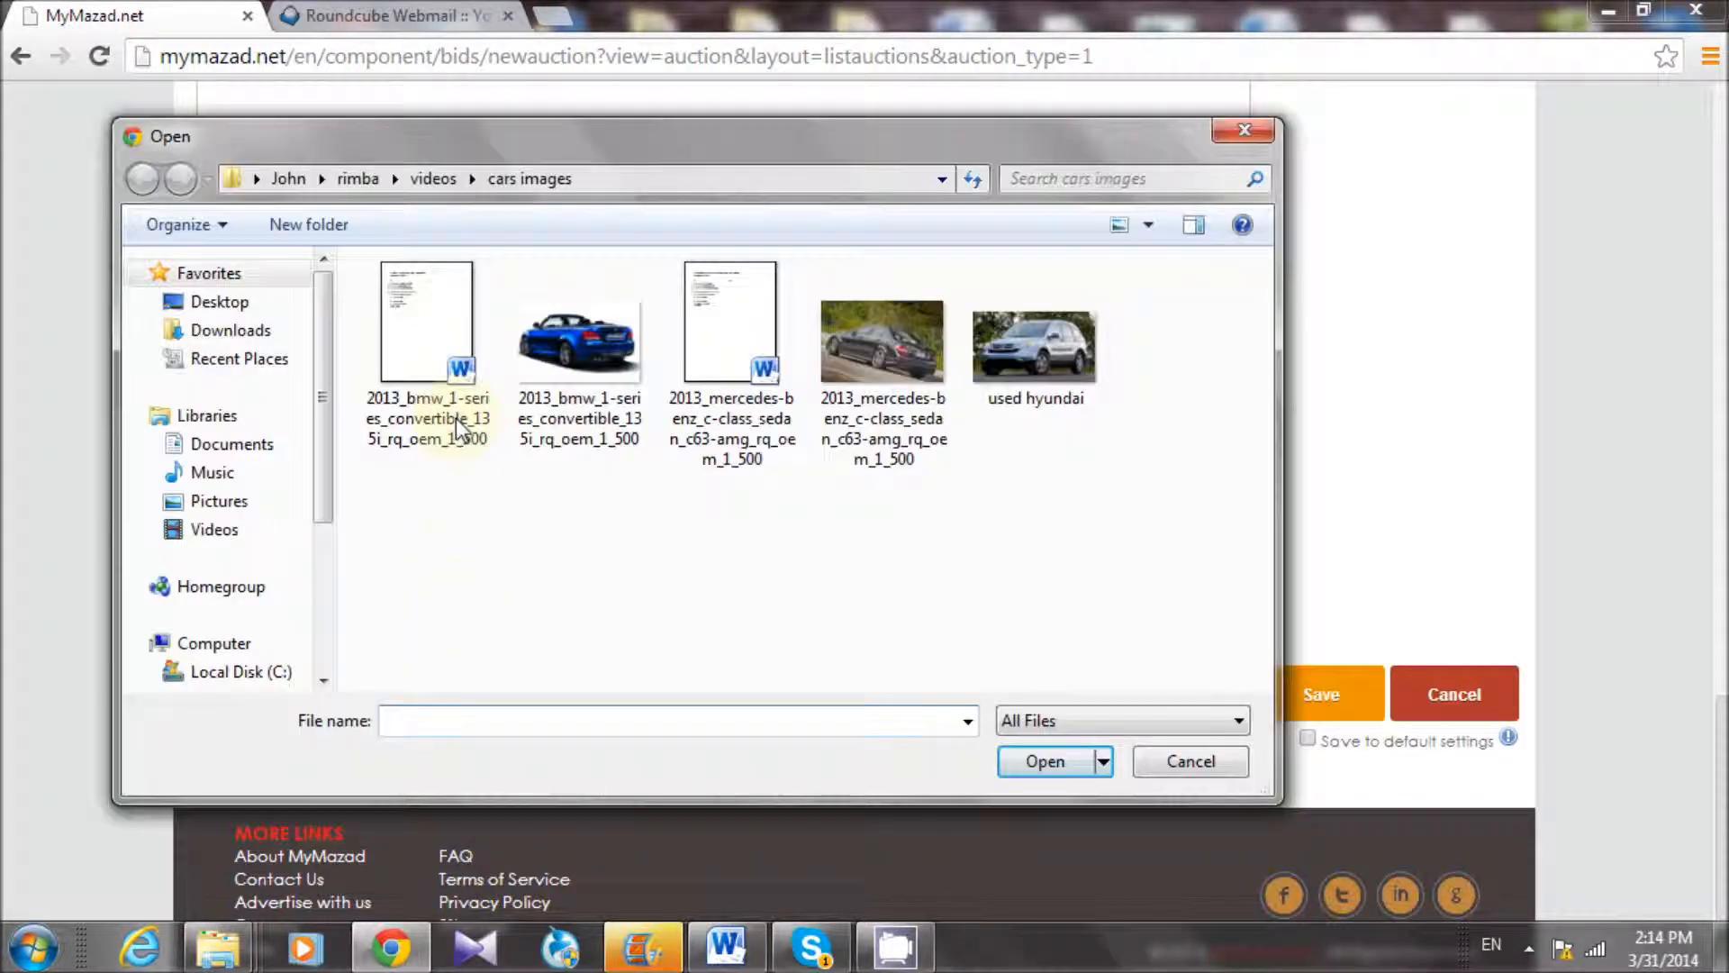
left_click(436, 178)
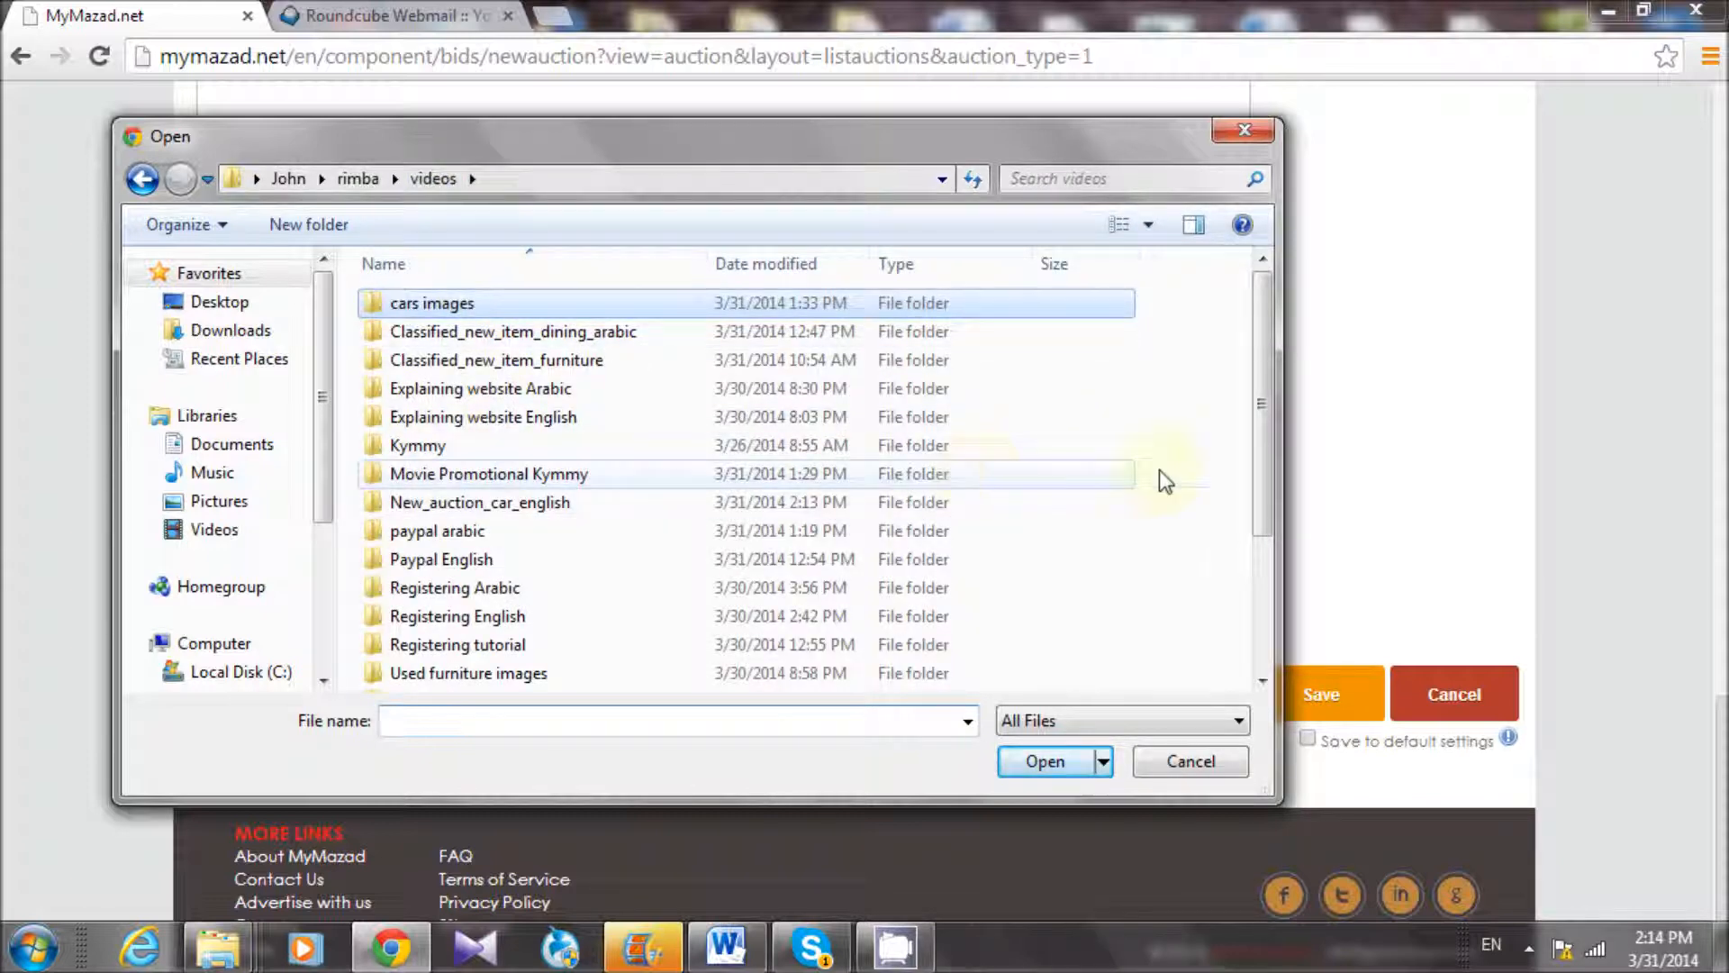
left_click_drag(1268, 429, 1293, 578)
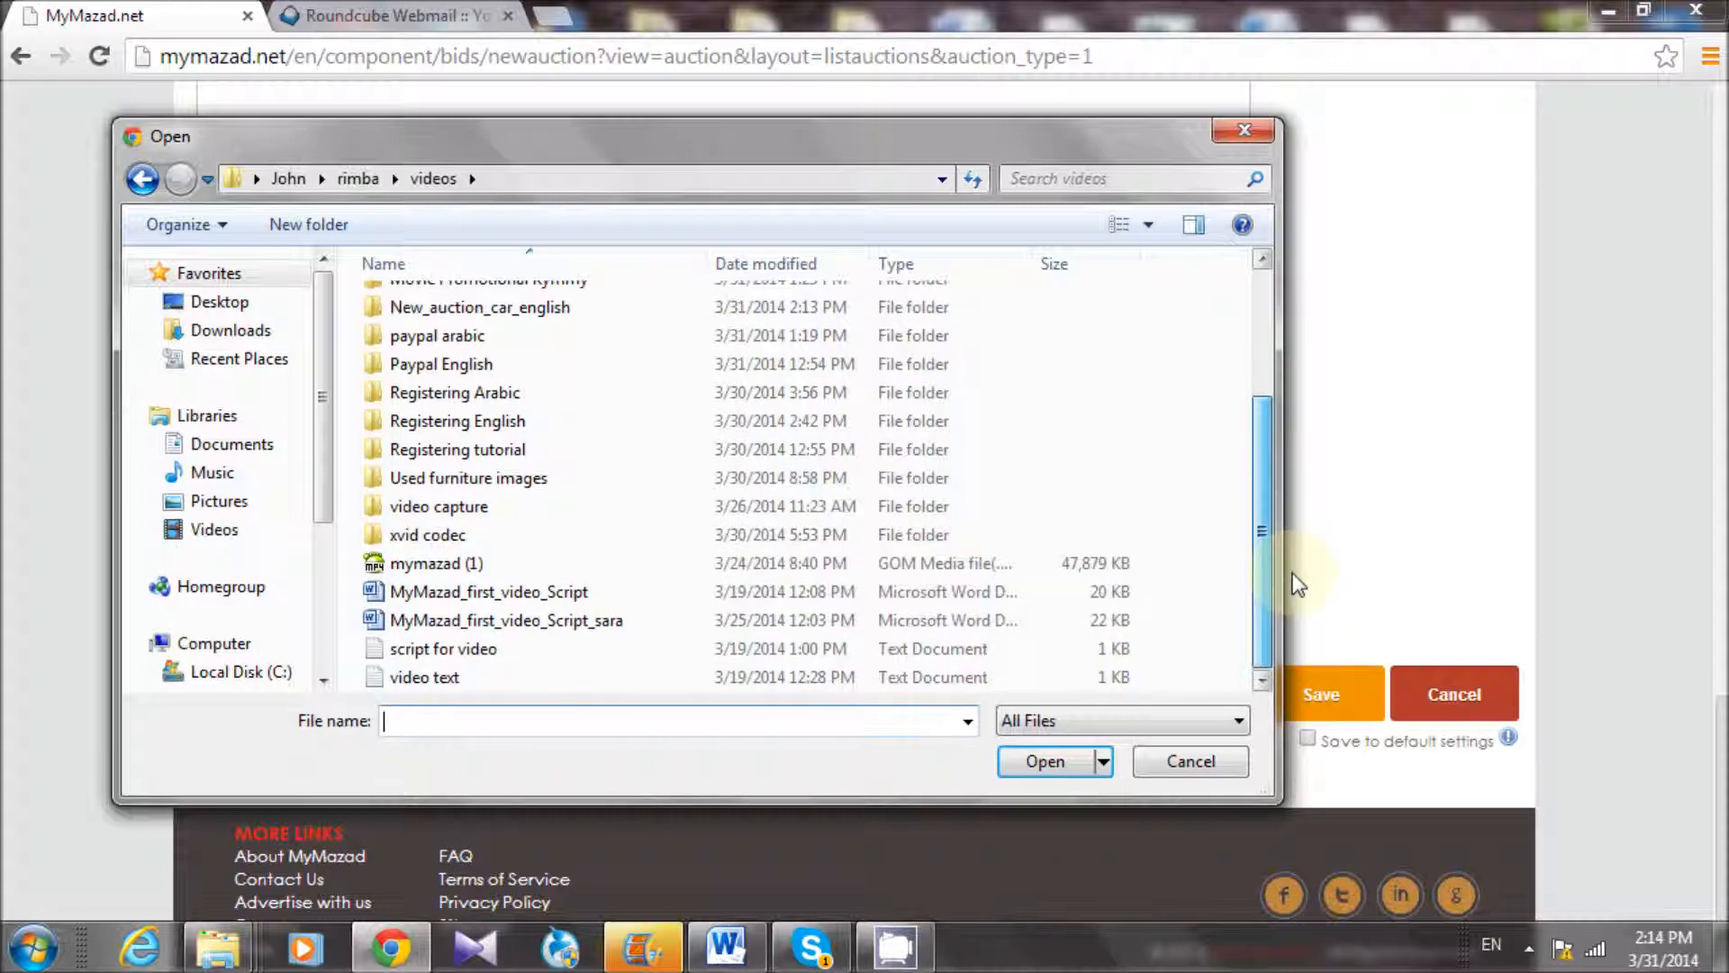
left_click(358, 180)
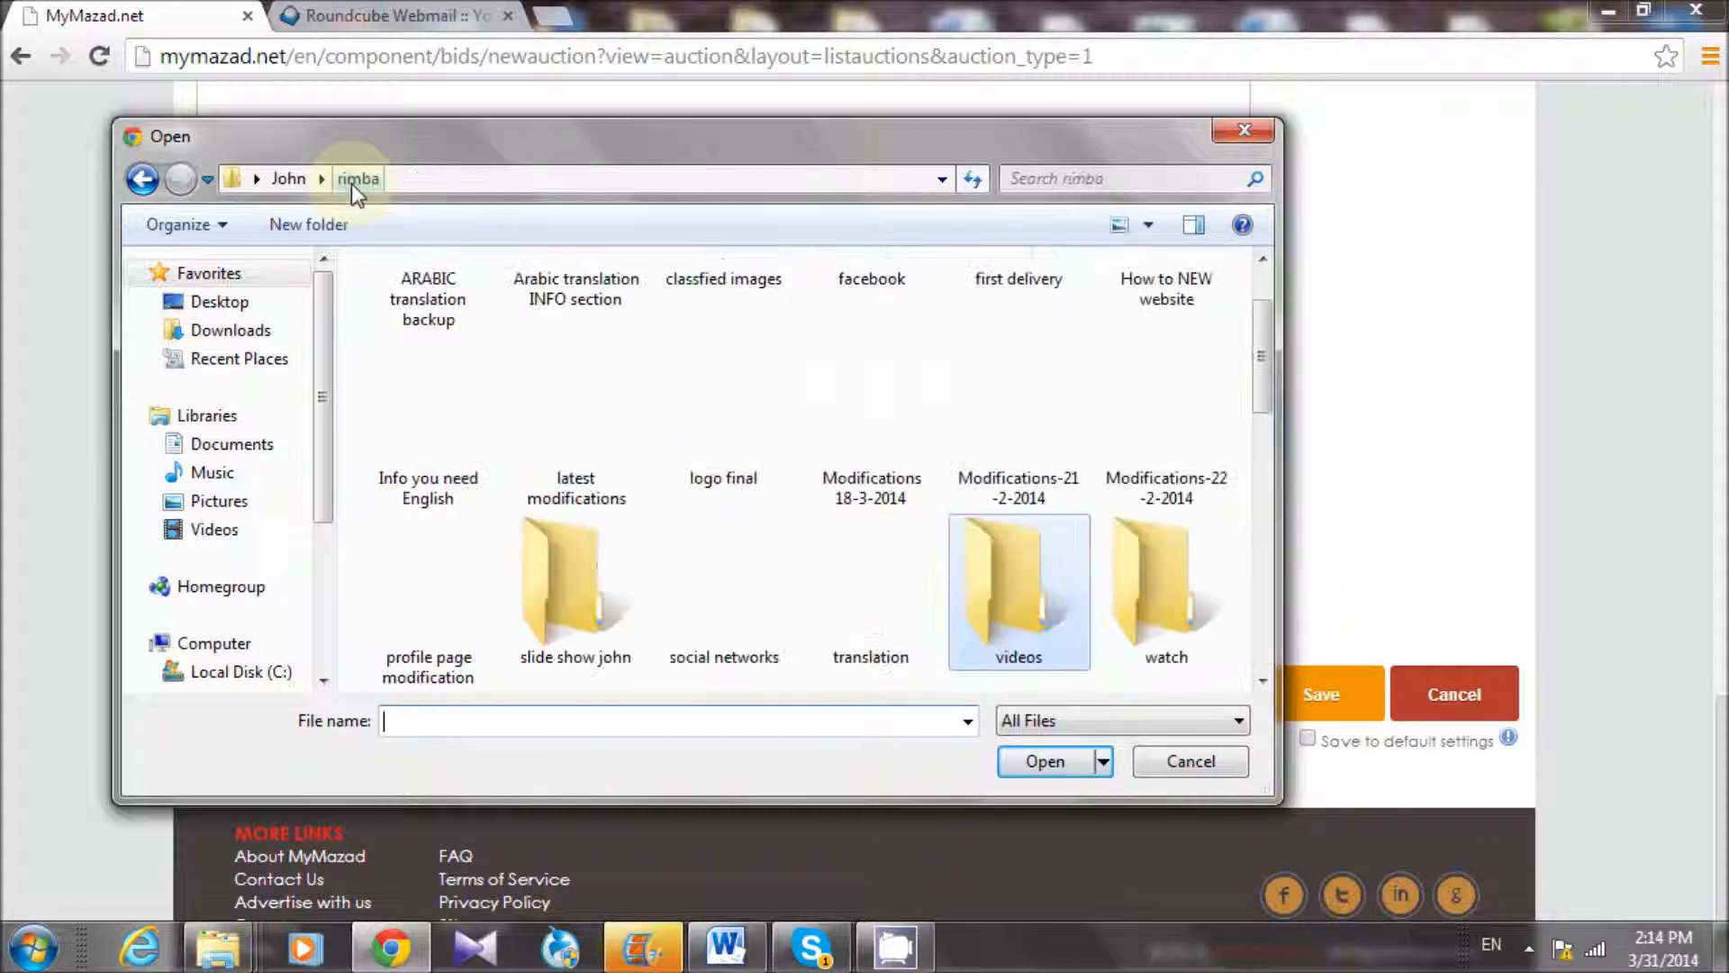
double_click(1164, 569)
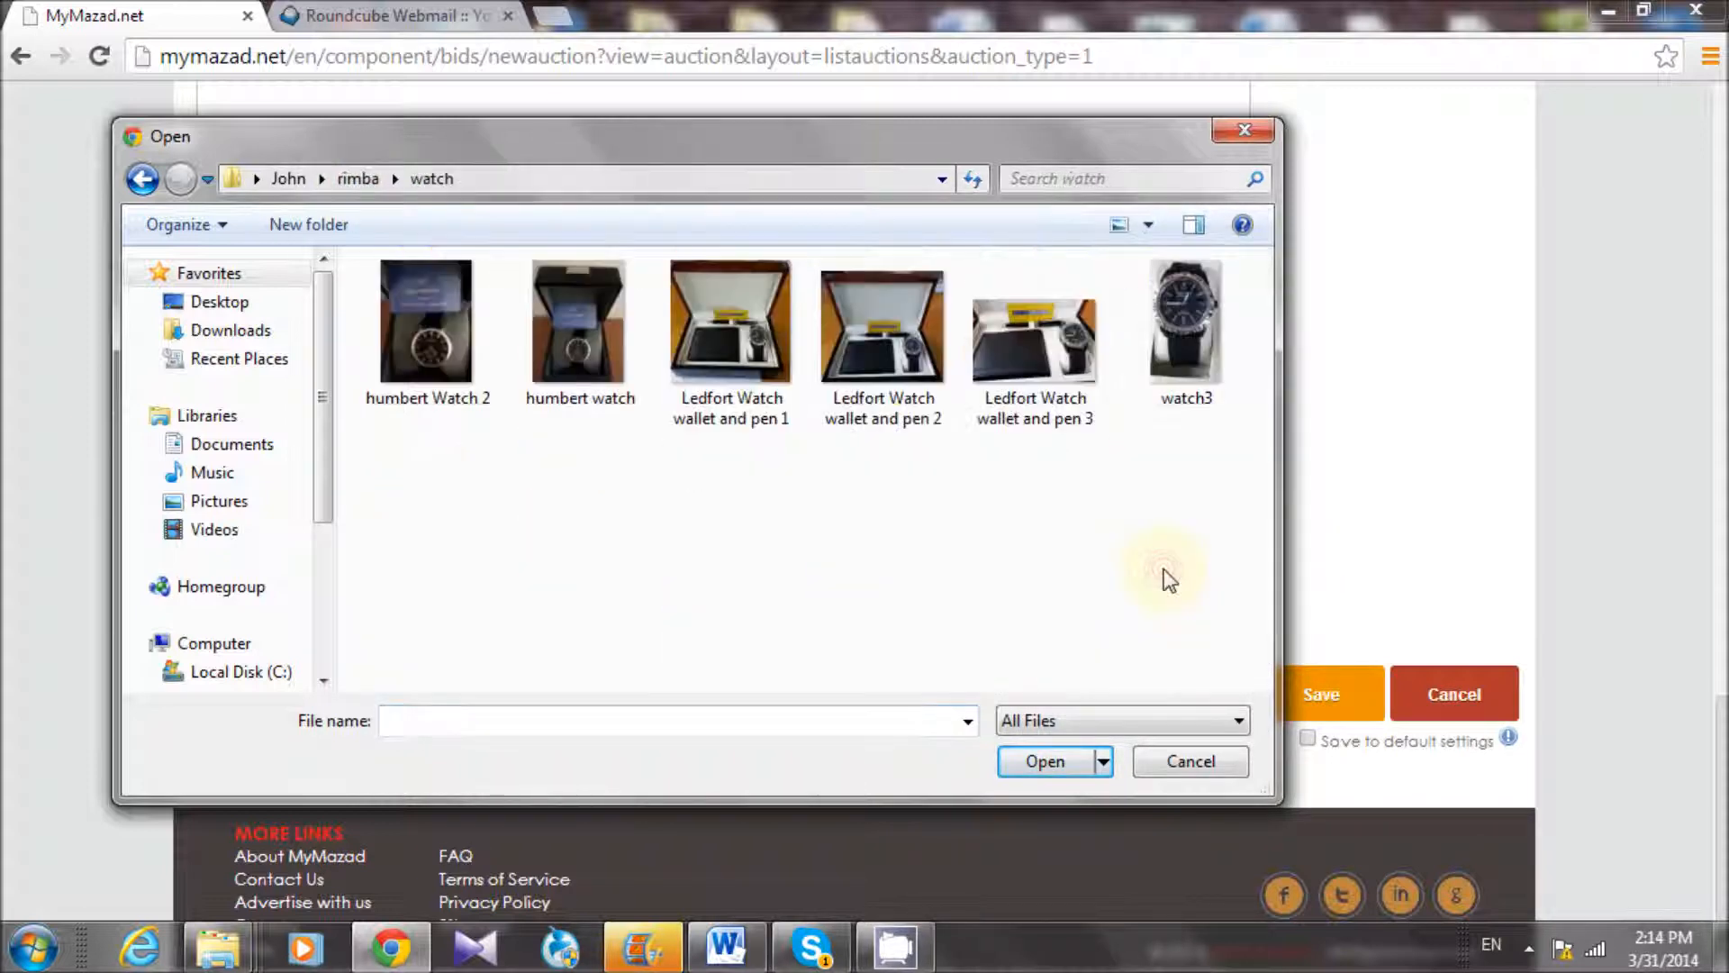
left_click(544, 360)
left_click(1046, 762)
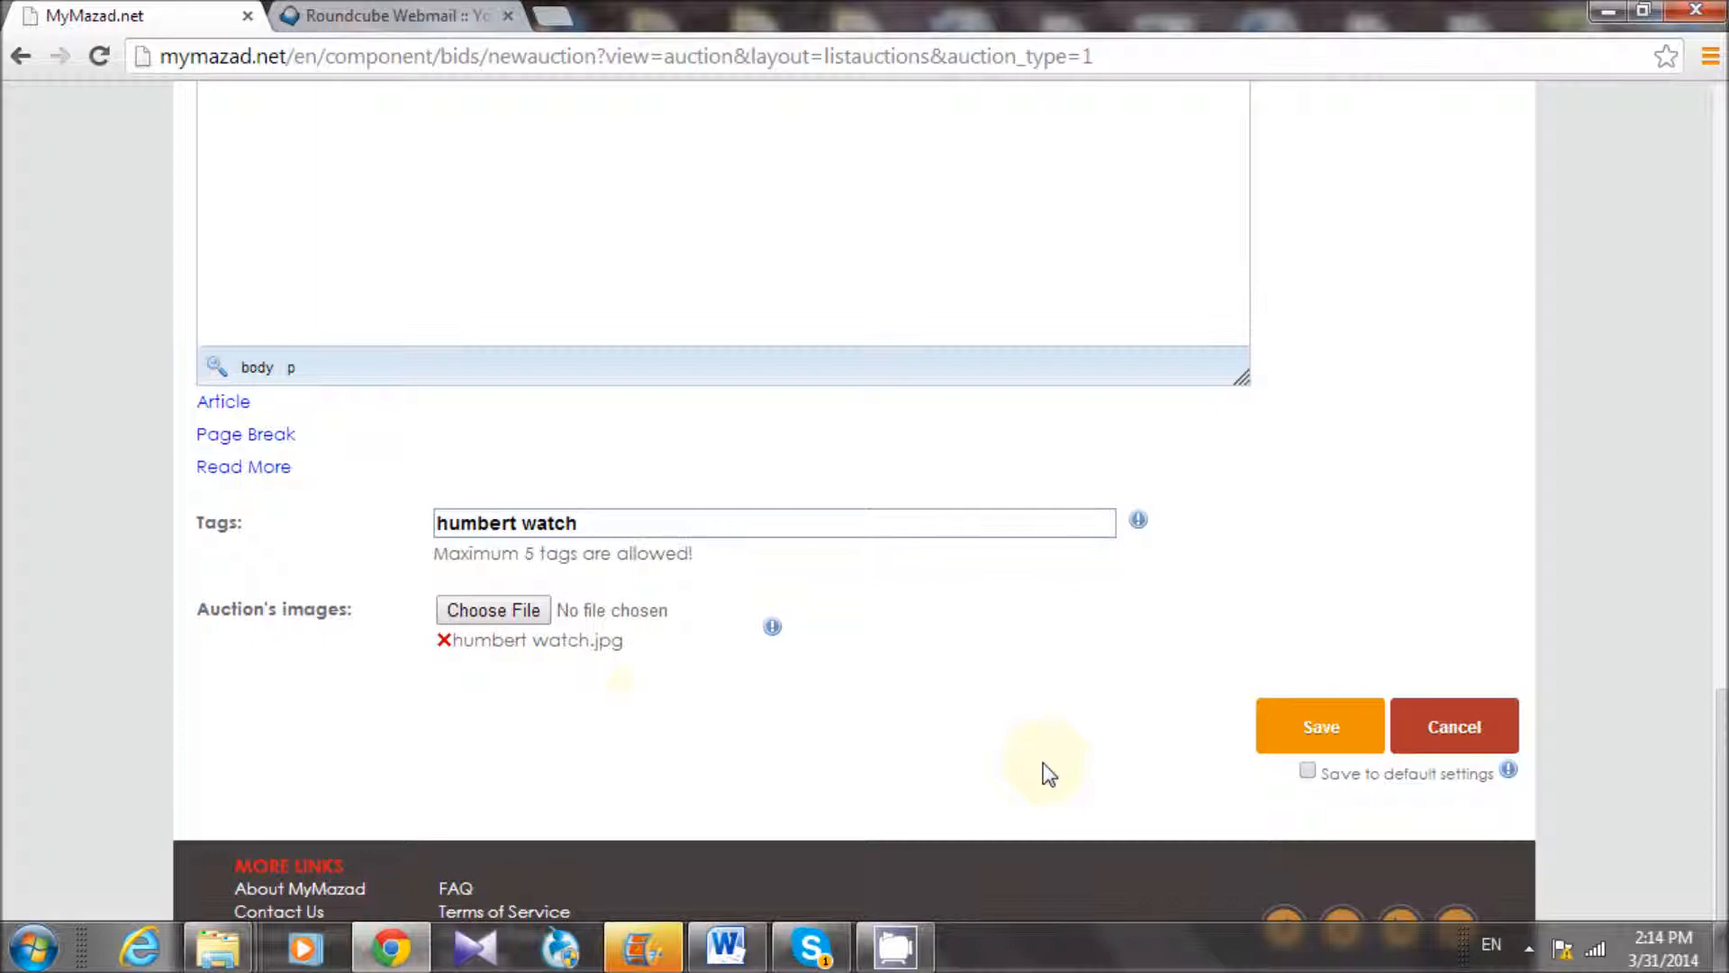
Attach humbert Watch 2.jpg as the second auction image
left_click(530, 611)
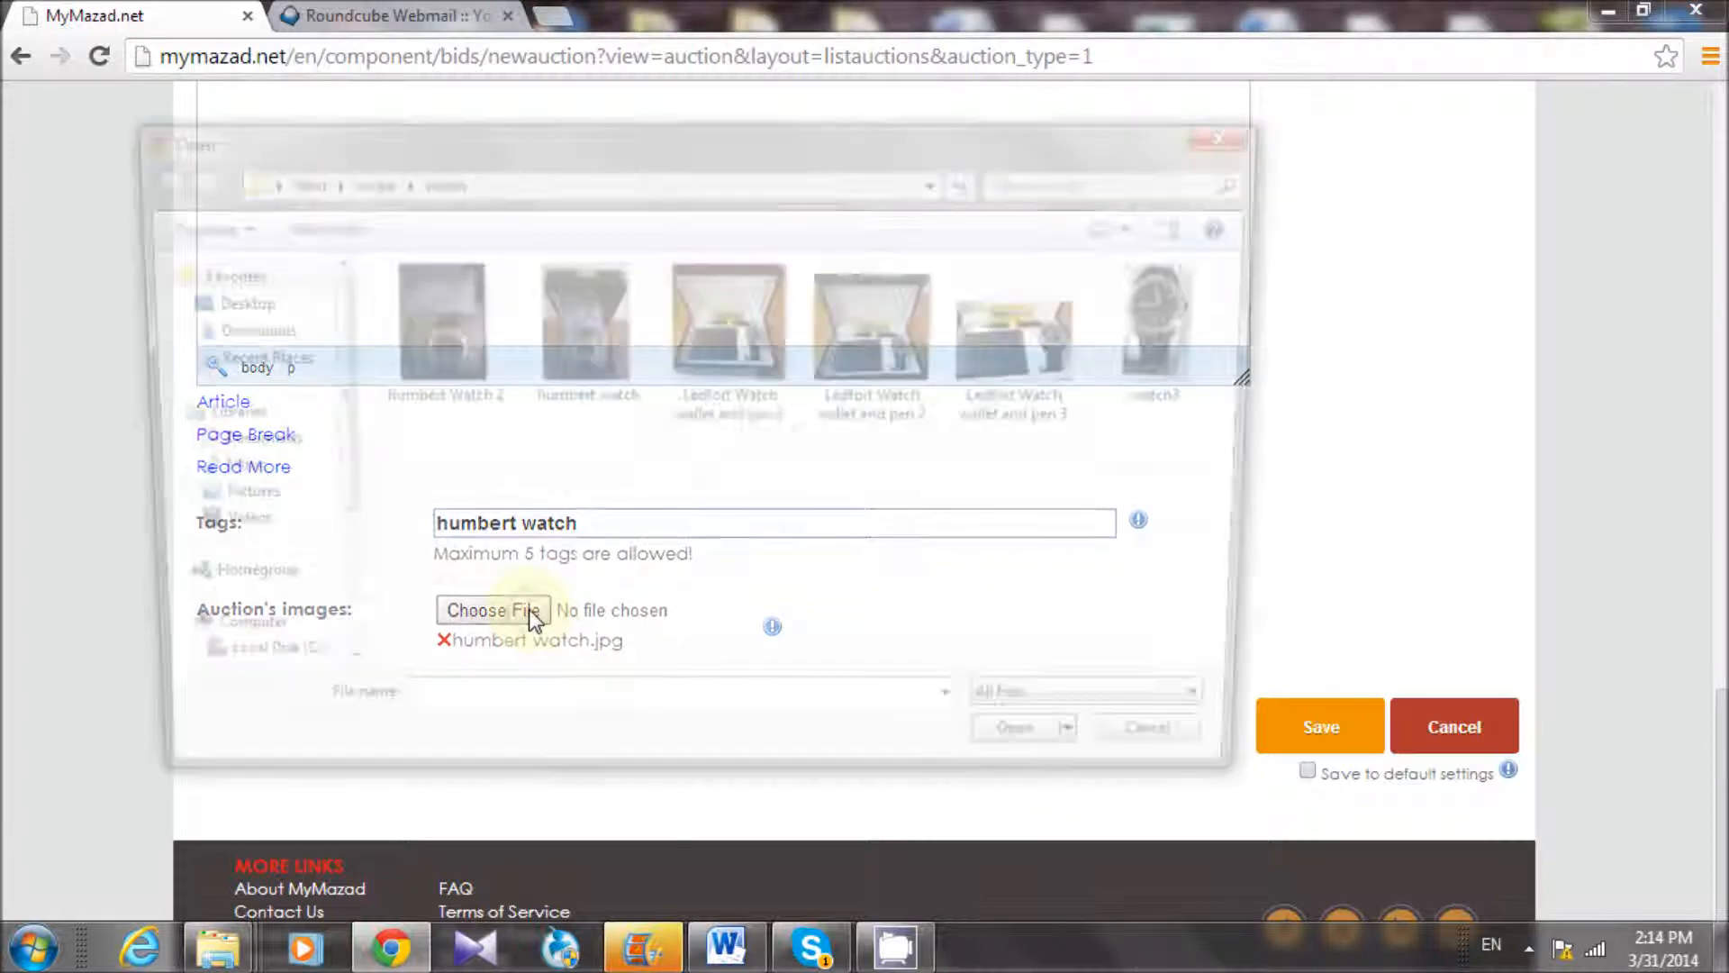
left_click(440, 372)
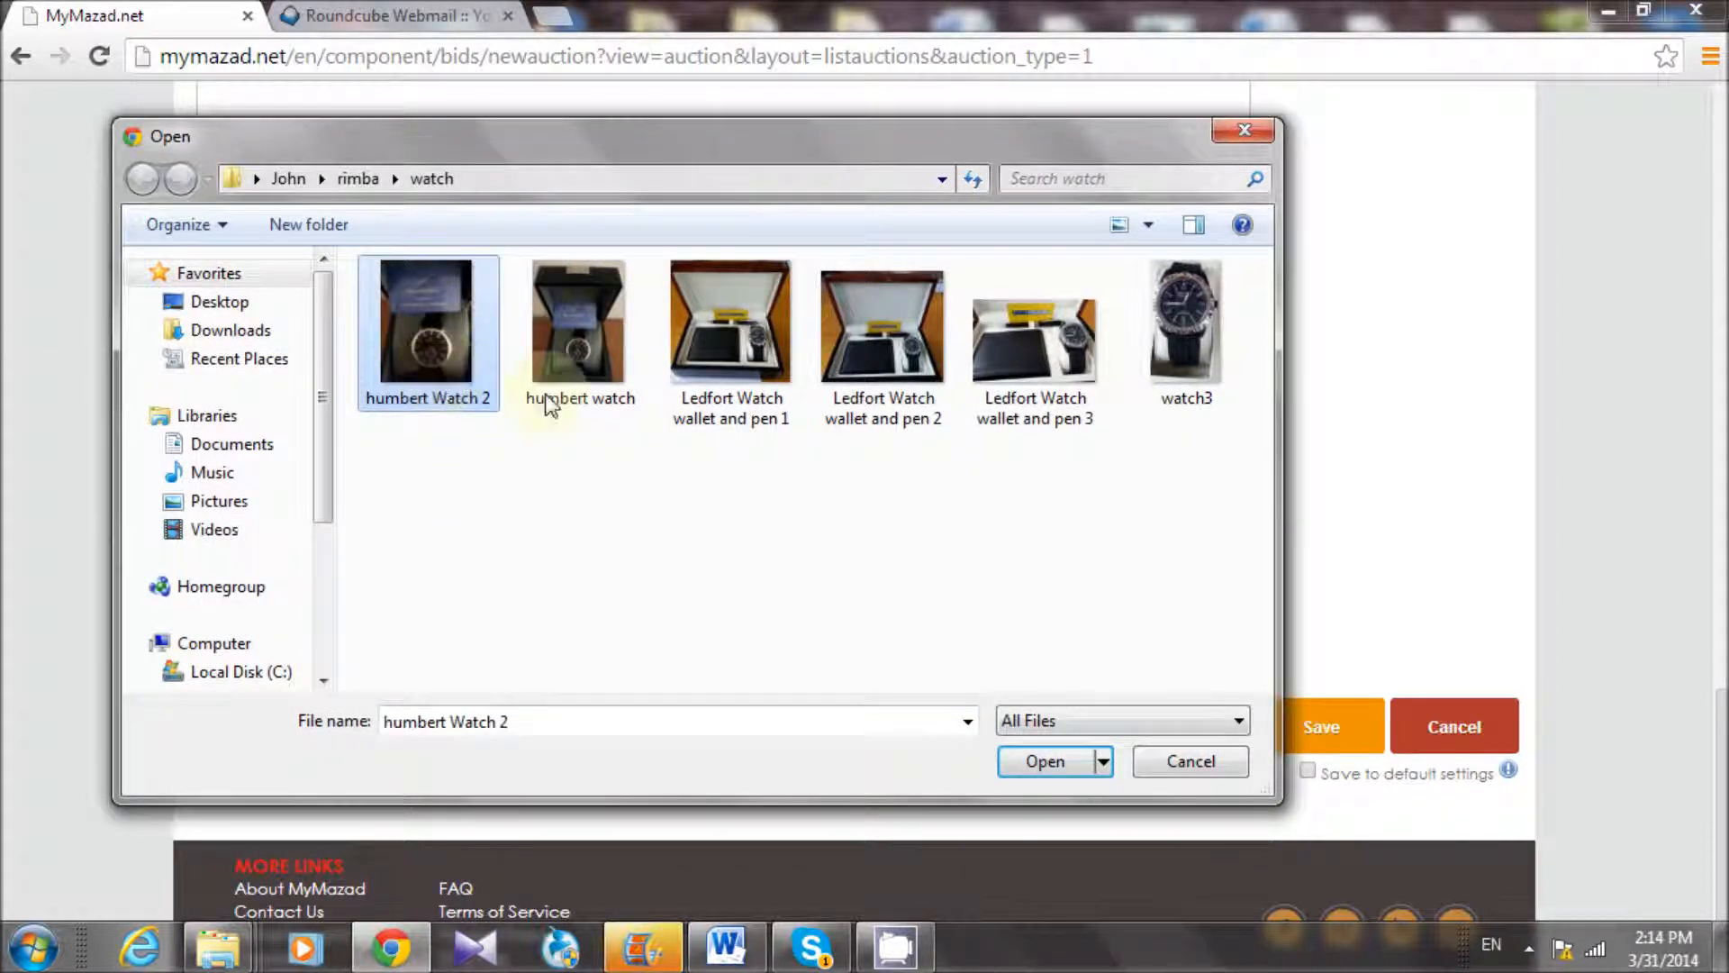
left_click(1056, 755)
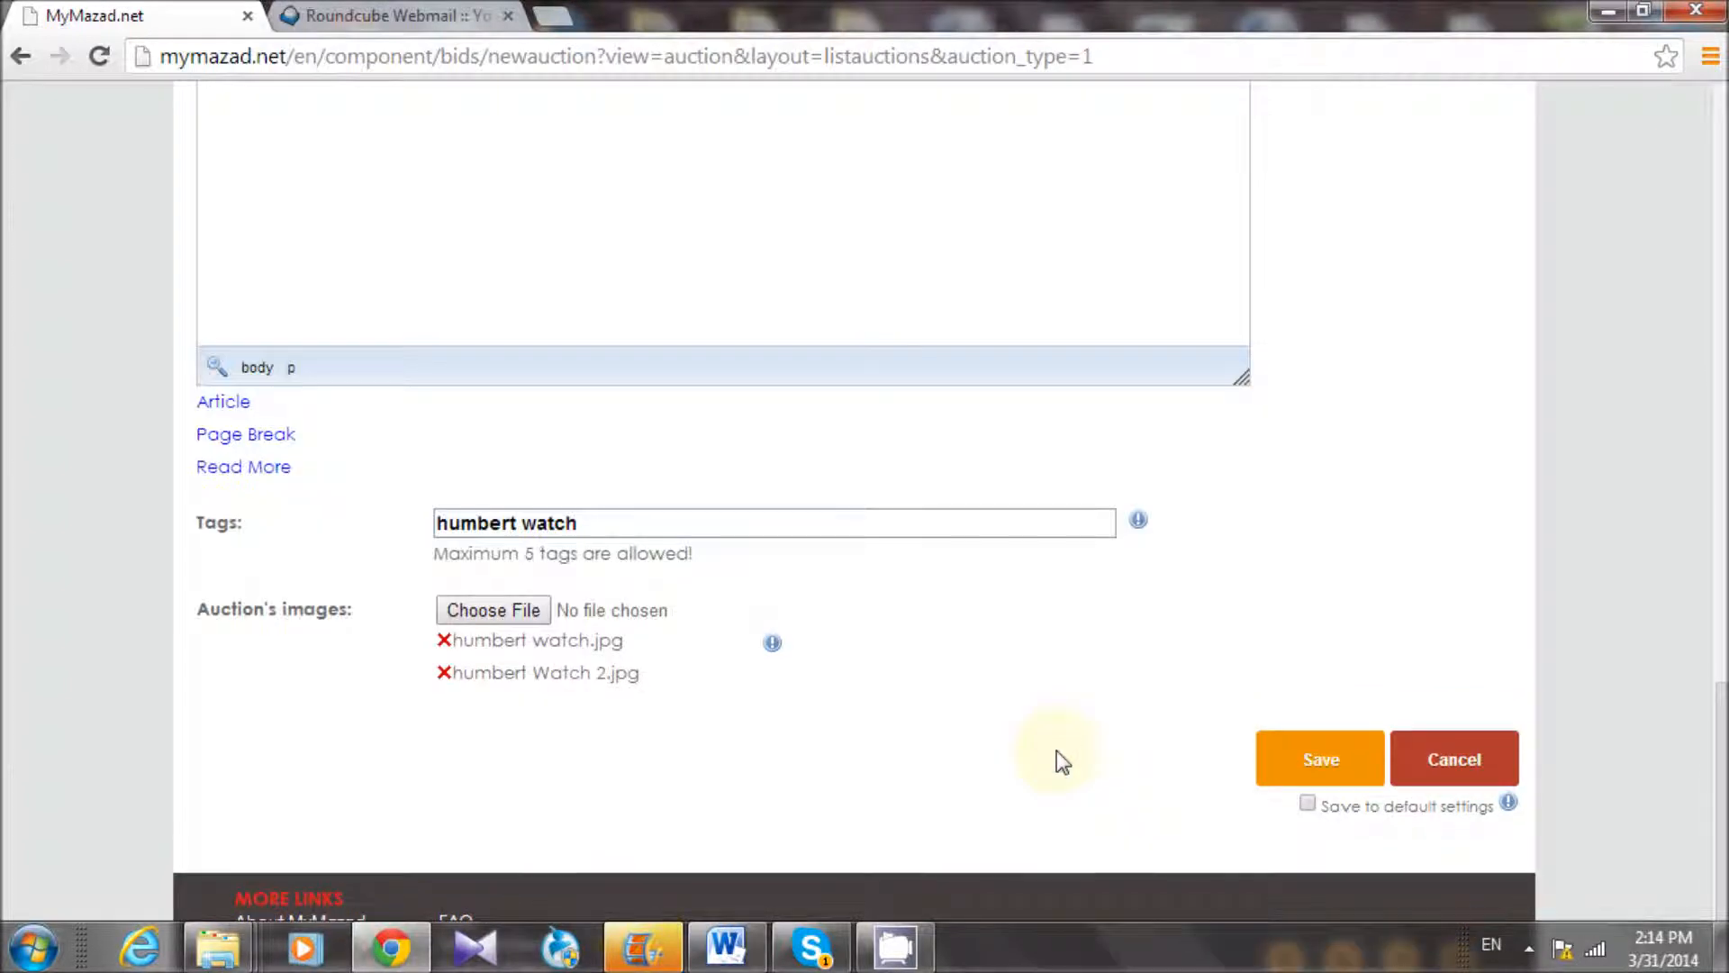
Save the auction and page through both photos in the listing's gallery
left_click(1352, 760)
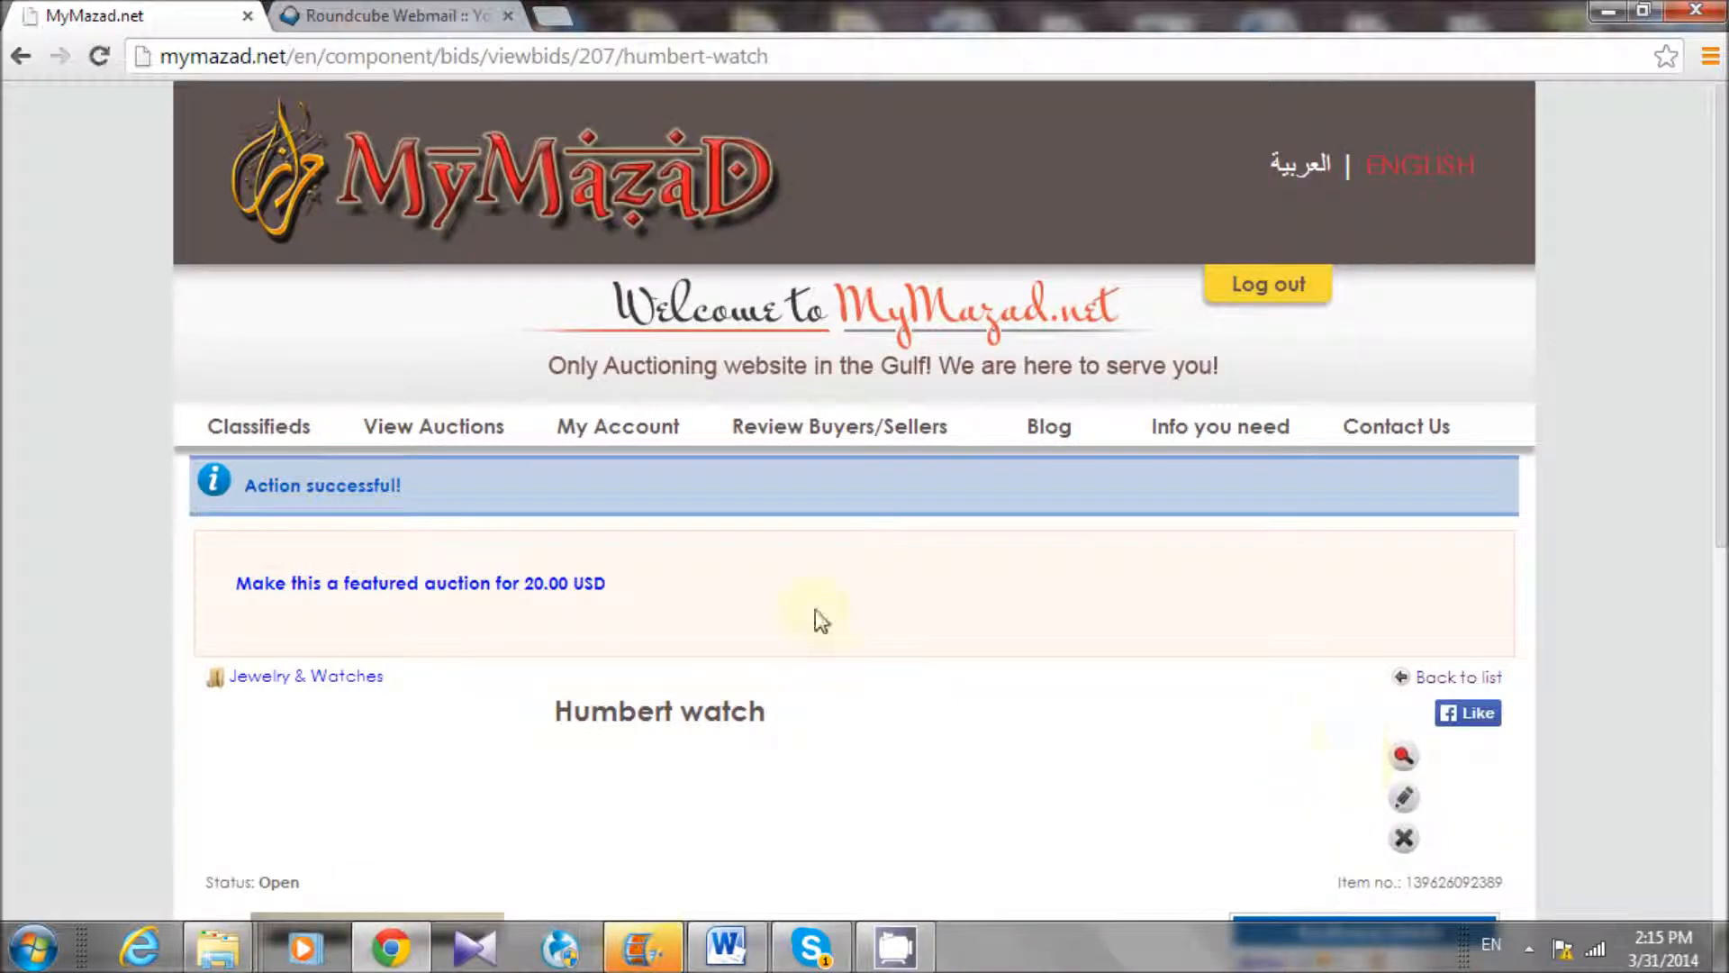
scroll(545, 627, "down", 6)
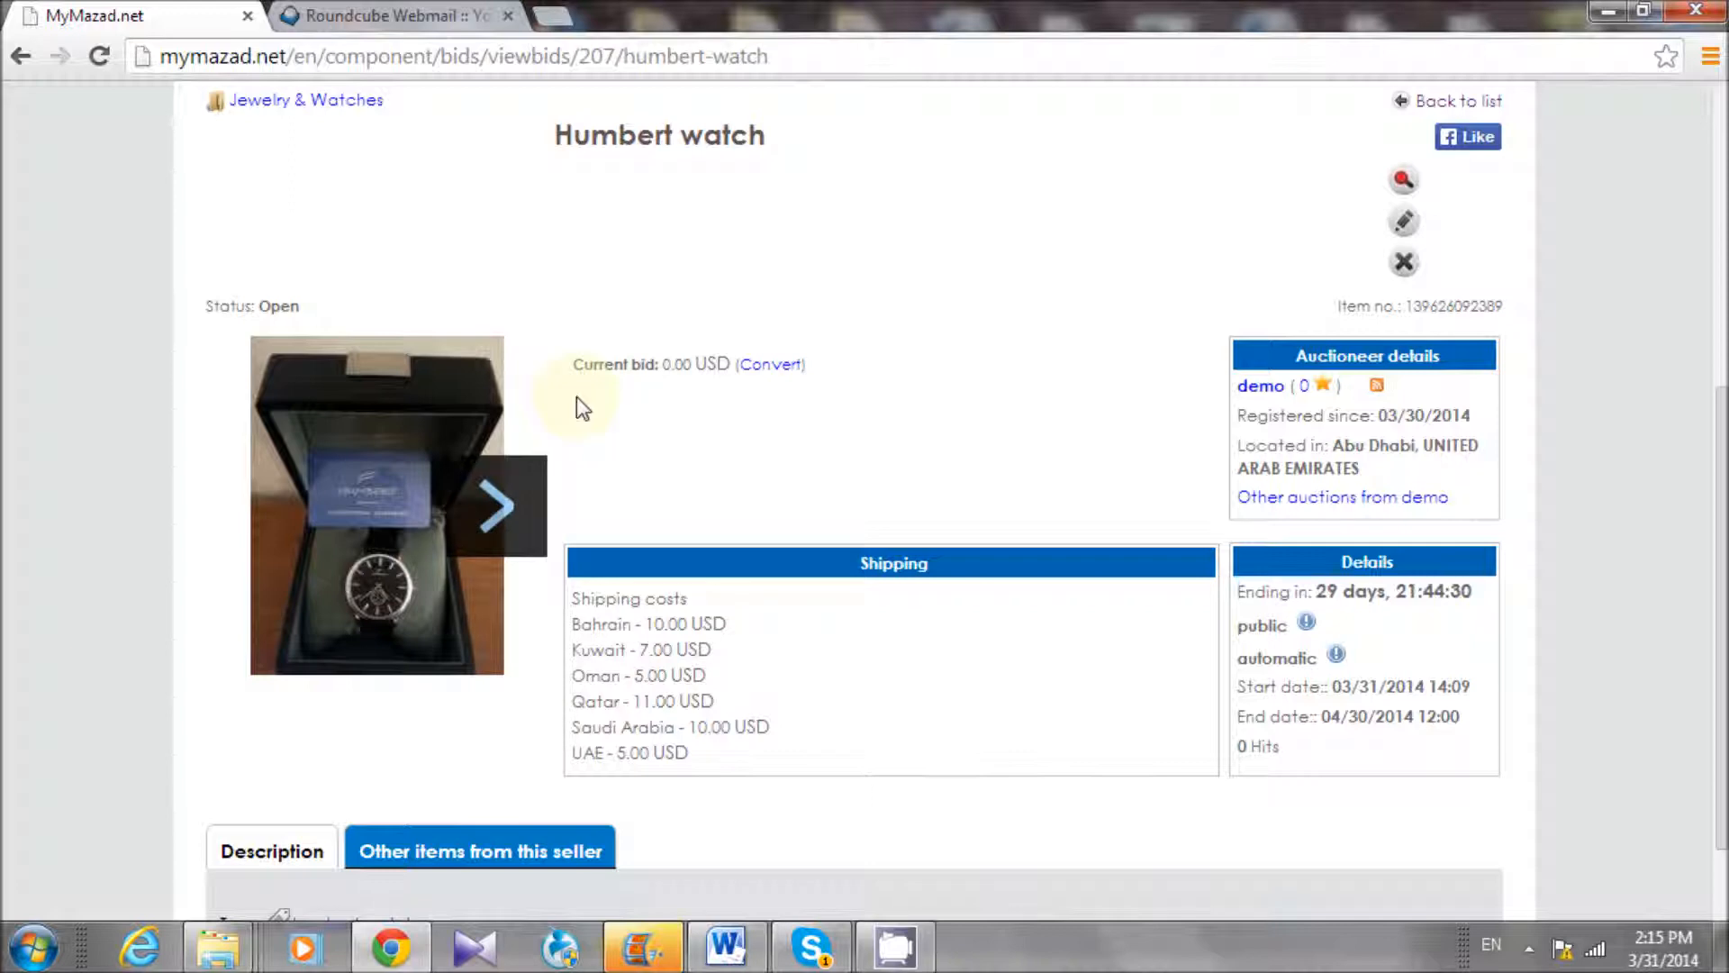
left_click(491, 518)
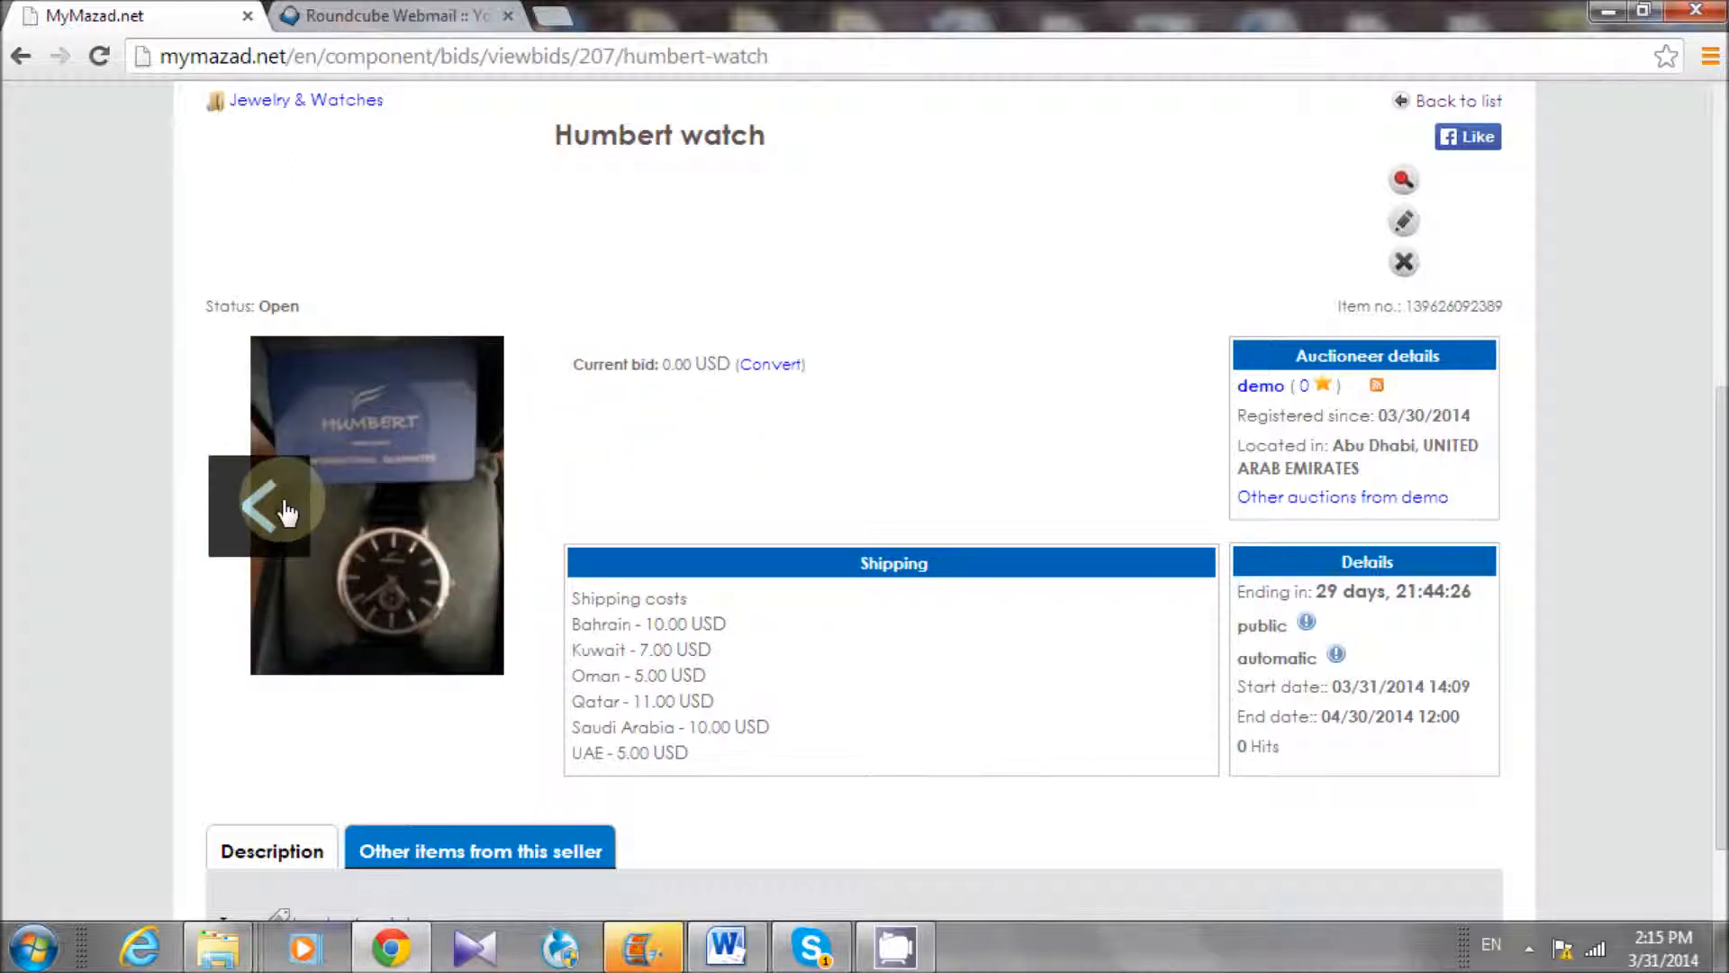
left_click(286, 512)
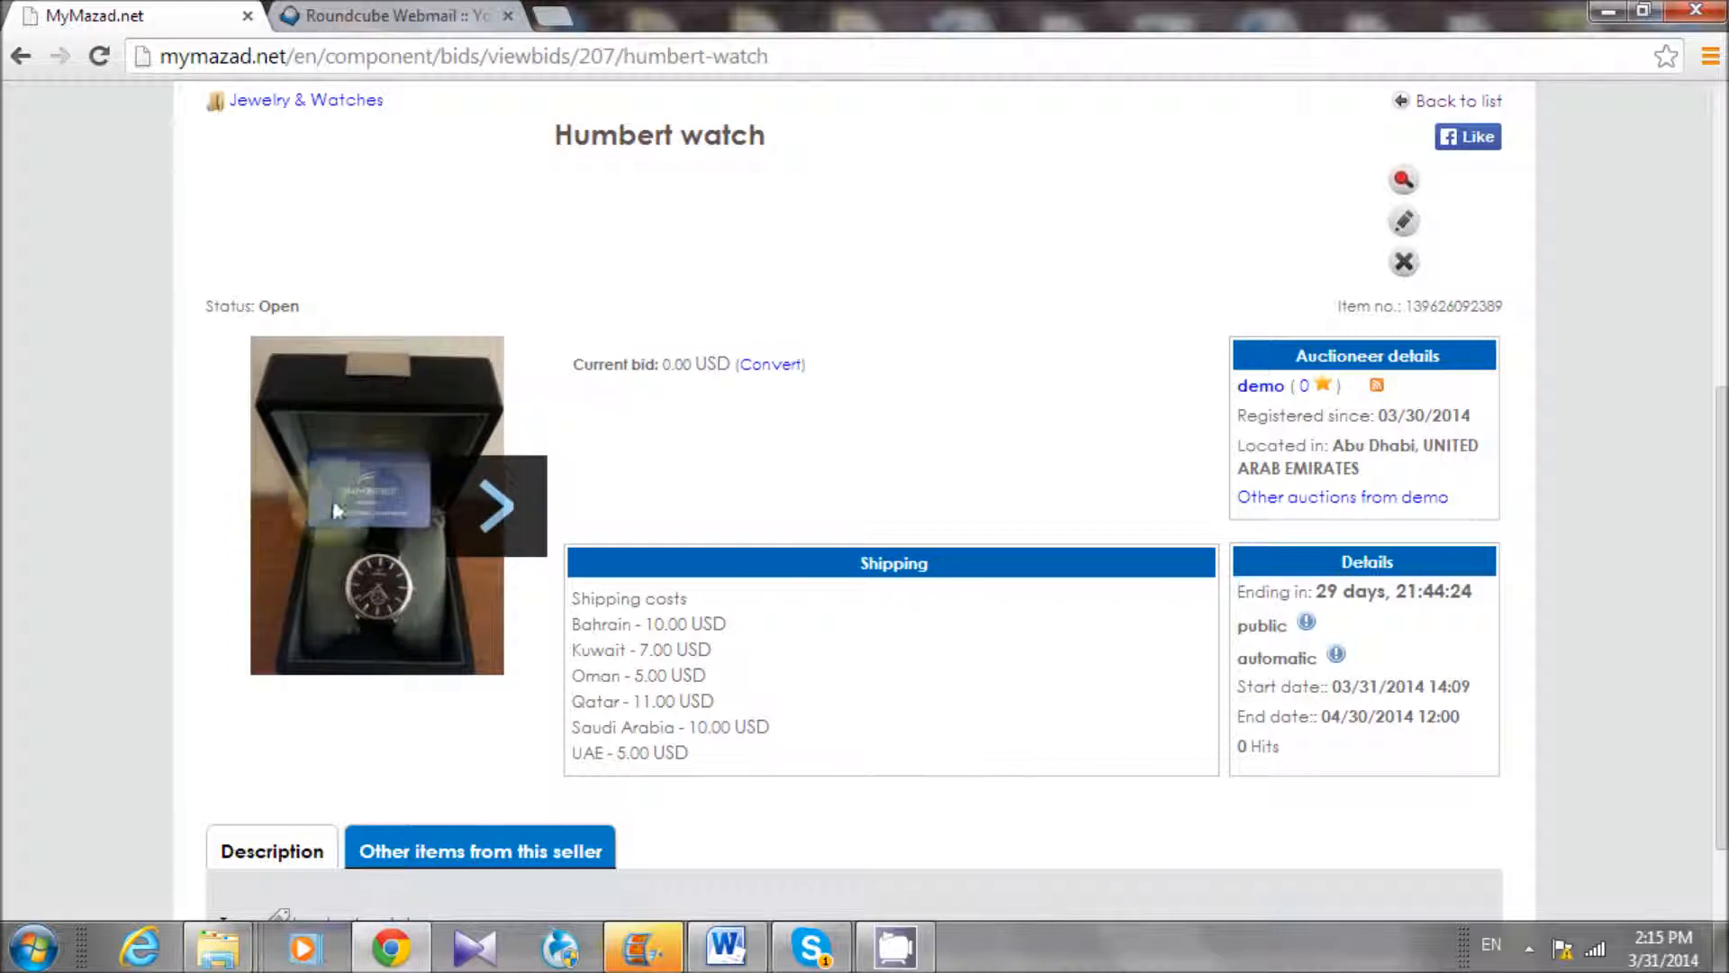
left_click(498, 523)
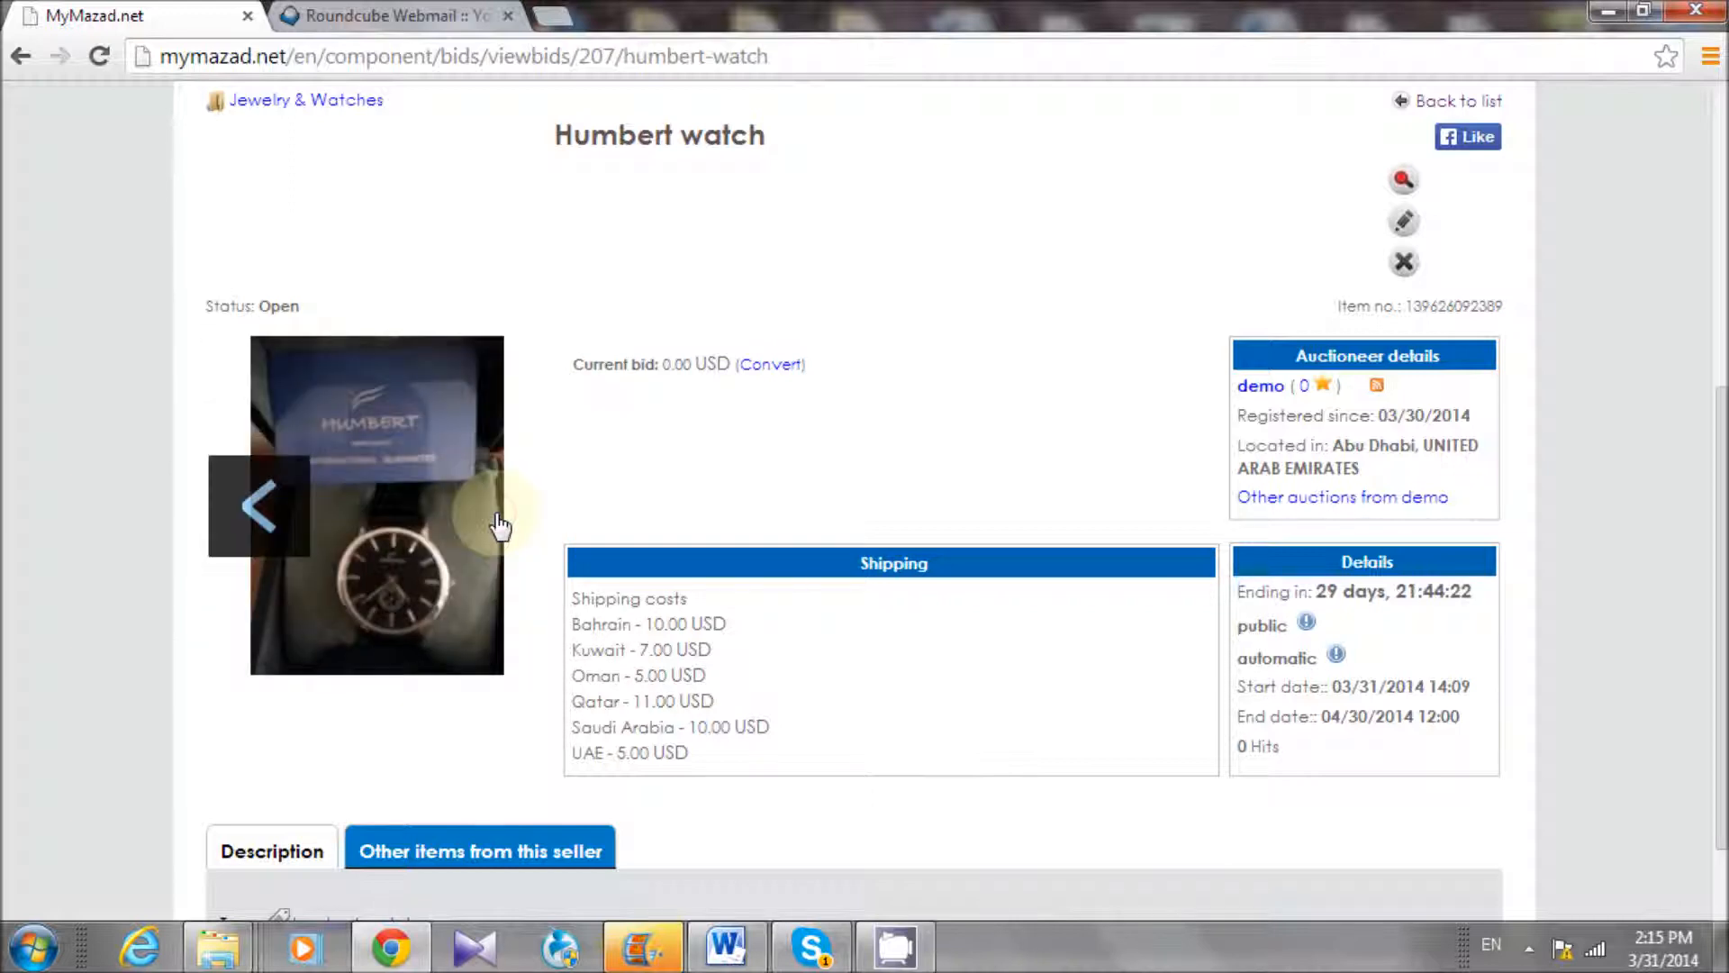
Scroll the live listing to review its shipping price table
scroll(501, 513, "up", 3)
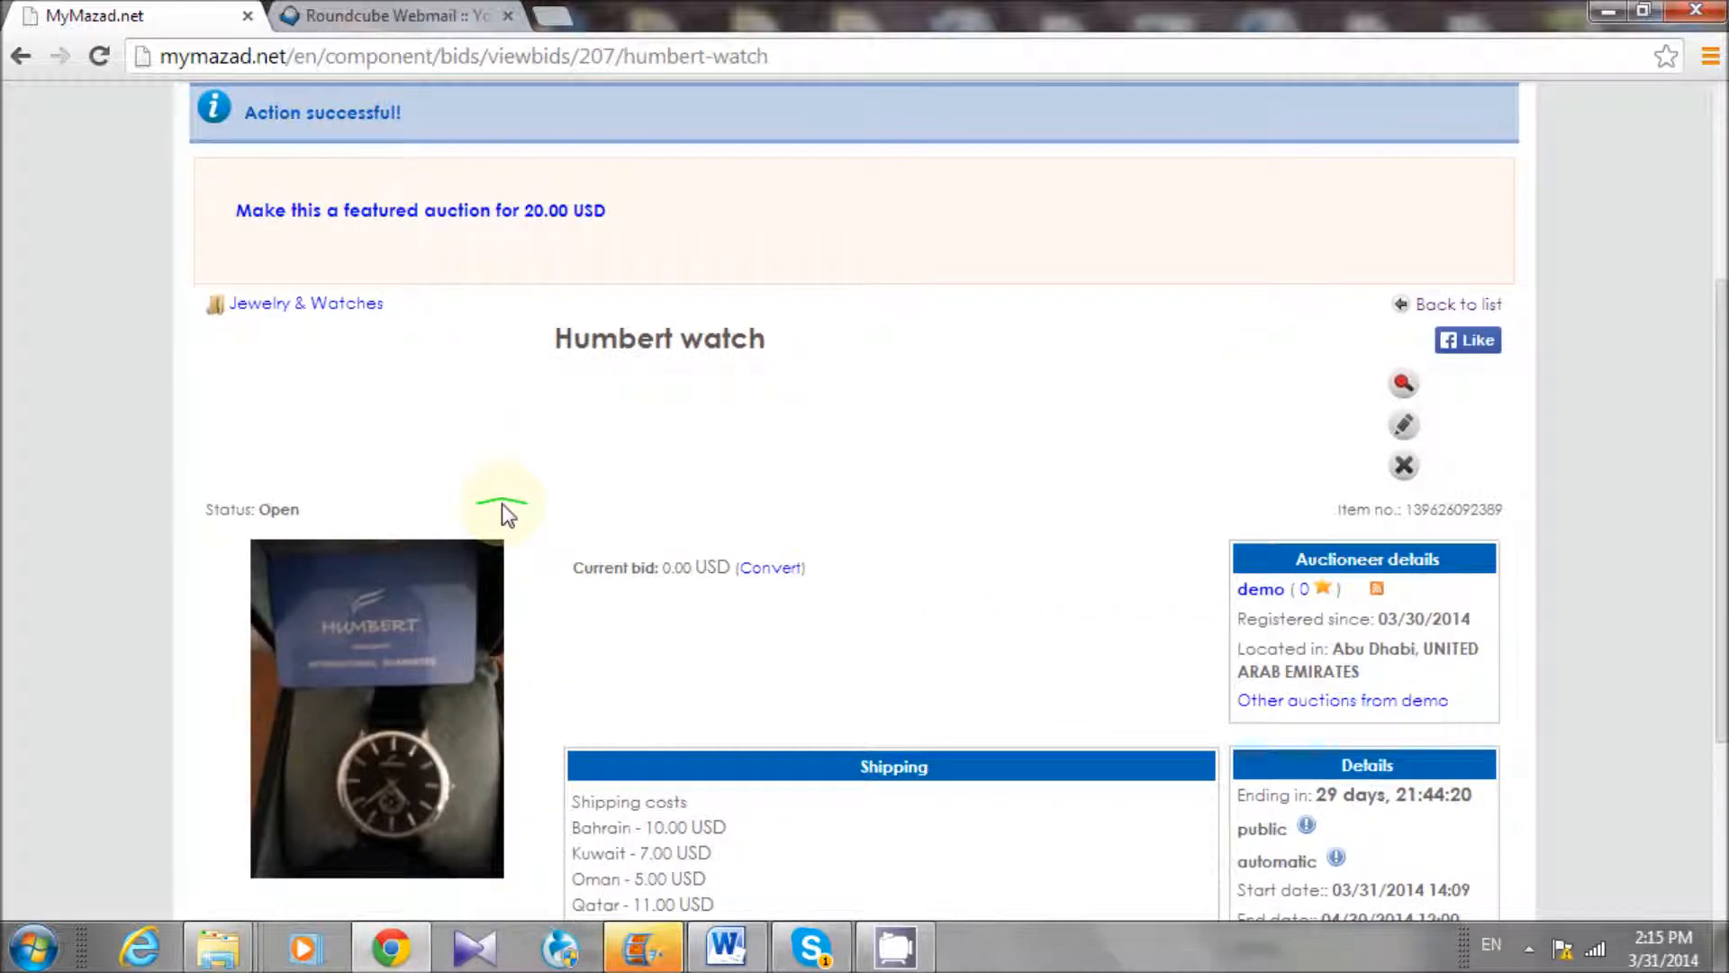
scroll(503, 509, "down", 3)
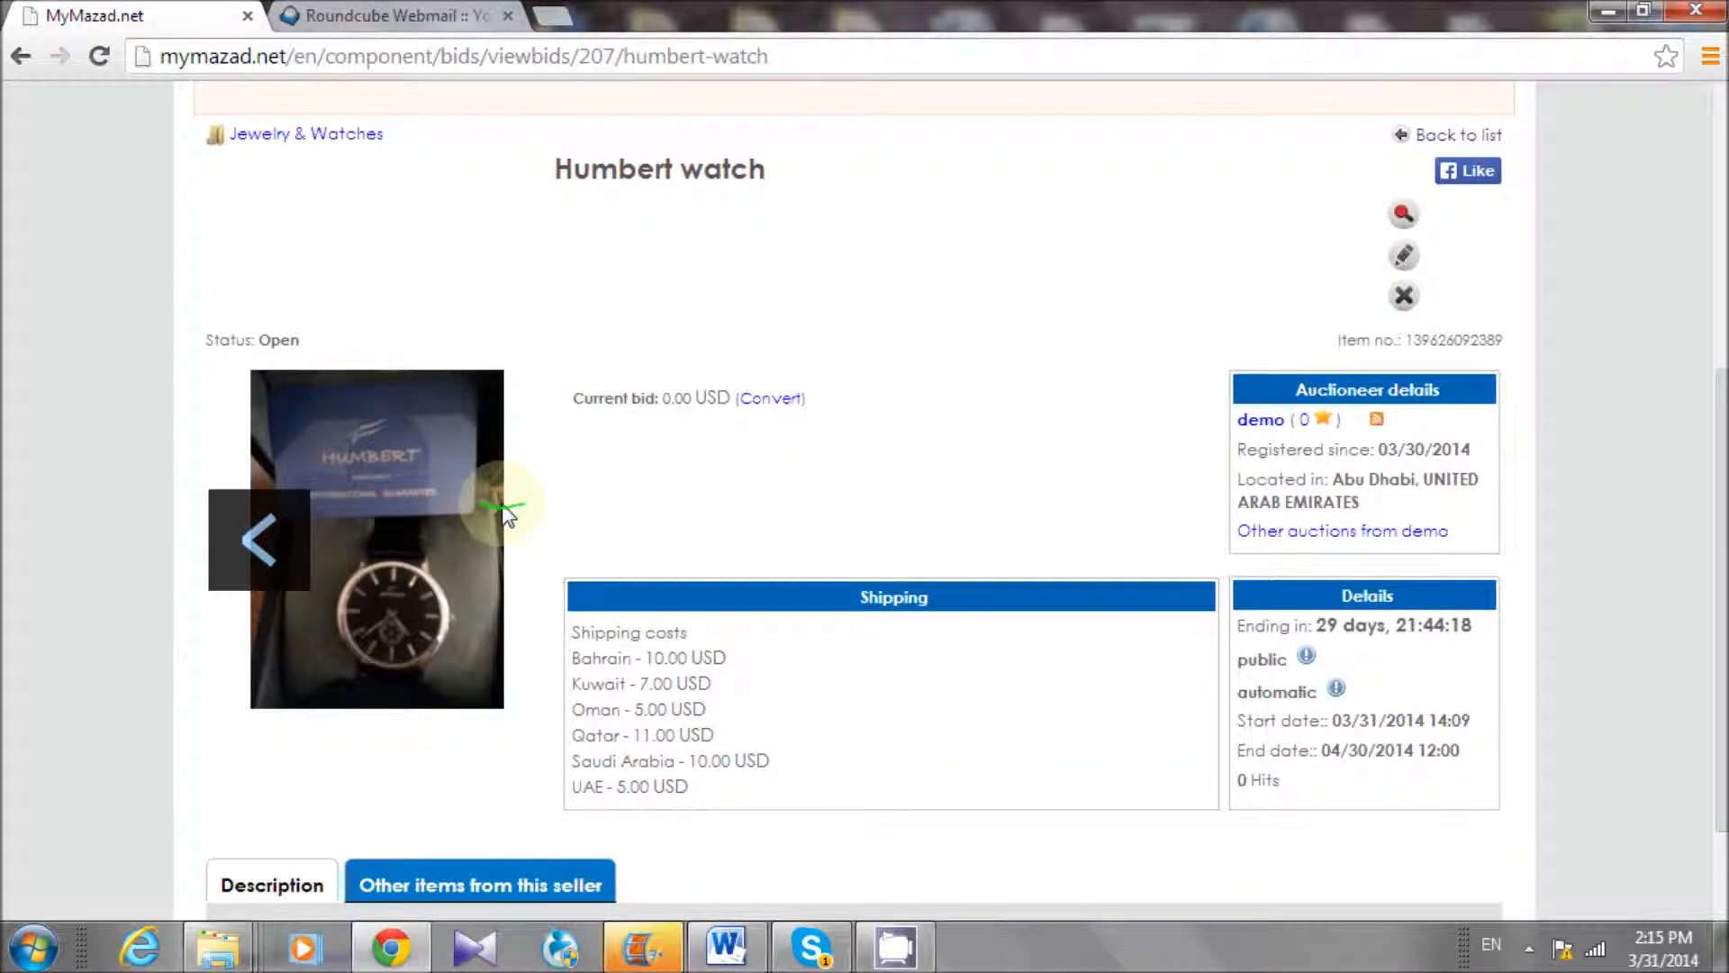
scroll(503, 509, "down", 2)
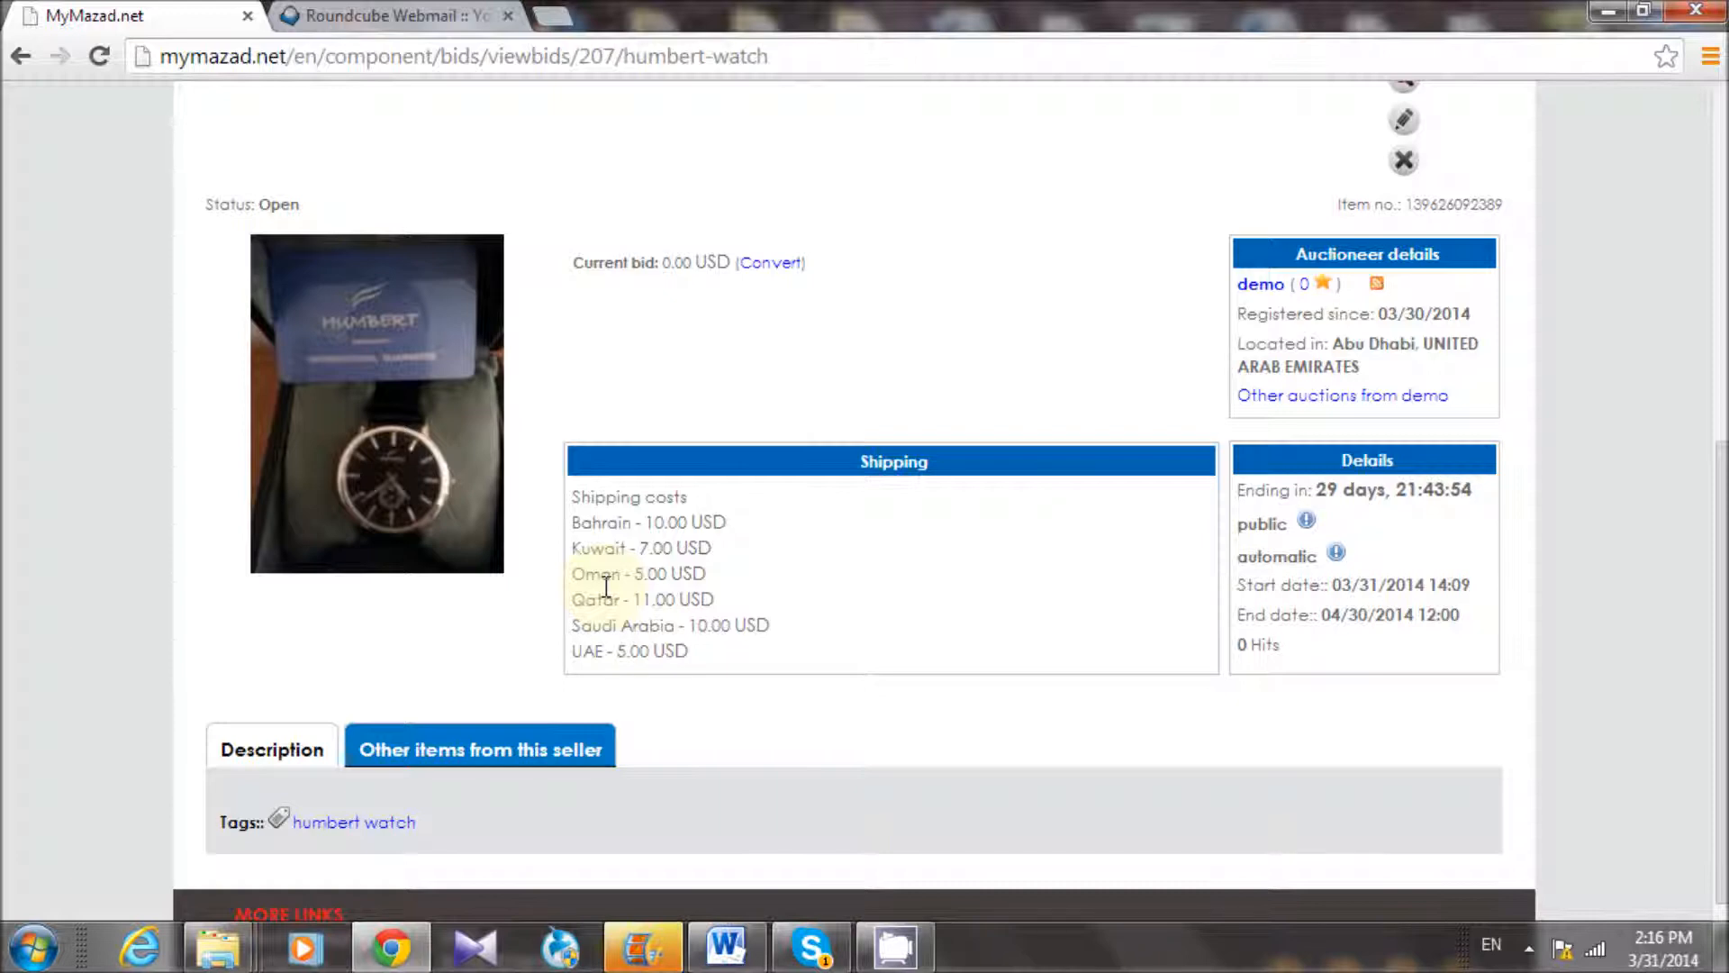
scroll(605, 587, "up", 5)
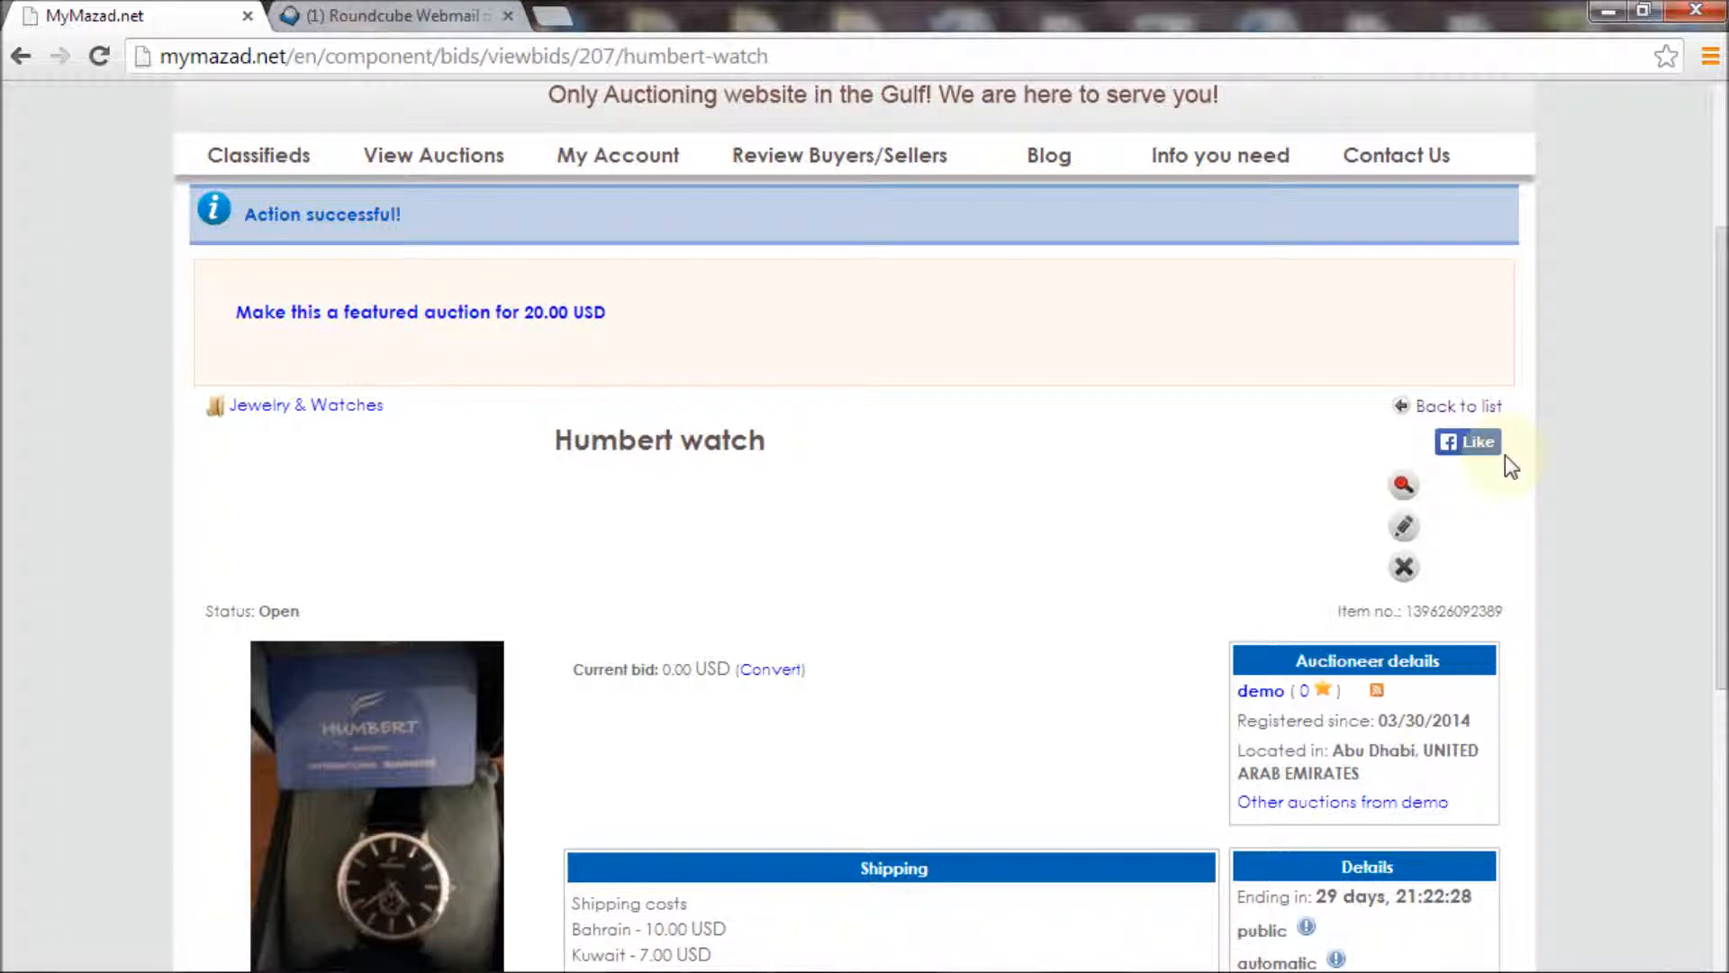
Feature the Humbert watch auction for 20.00 USD and choose PayPal to pay
left_click(435, 313)
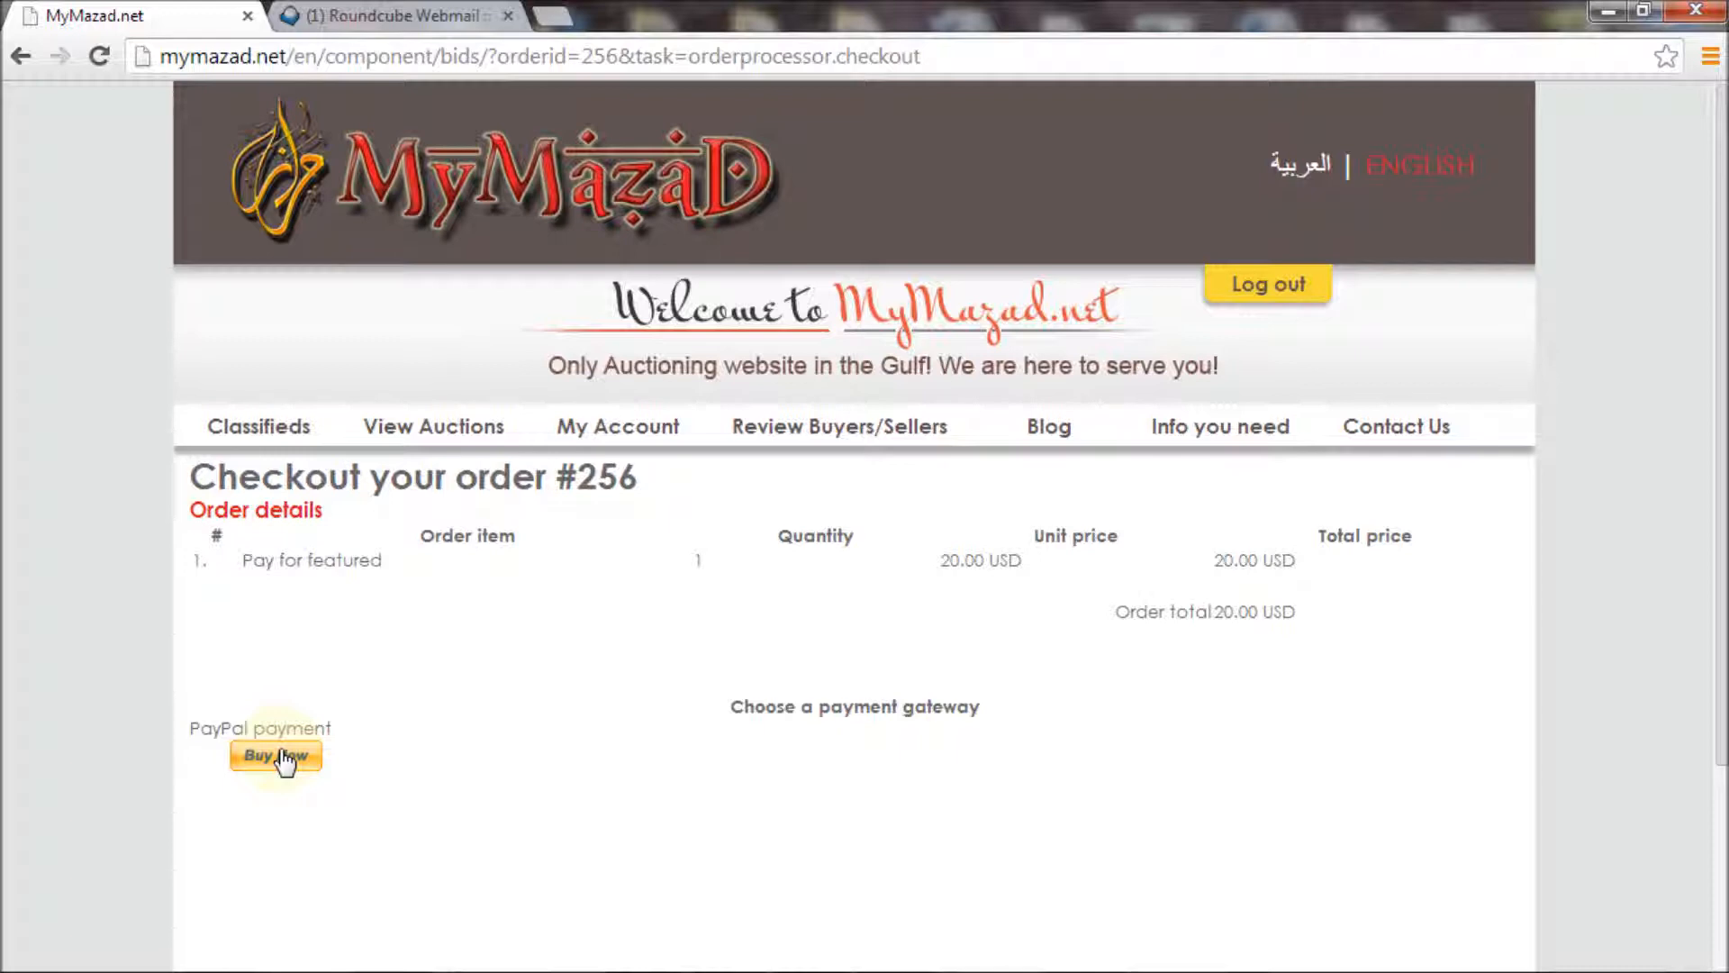
left_click(282, 761)
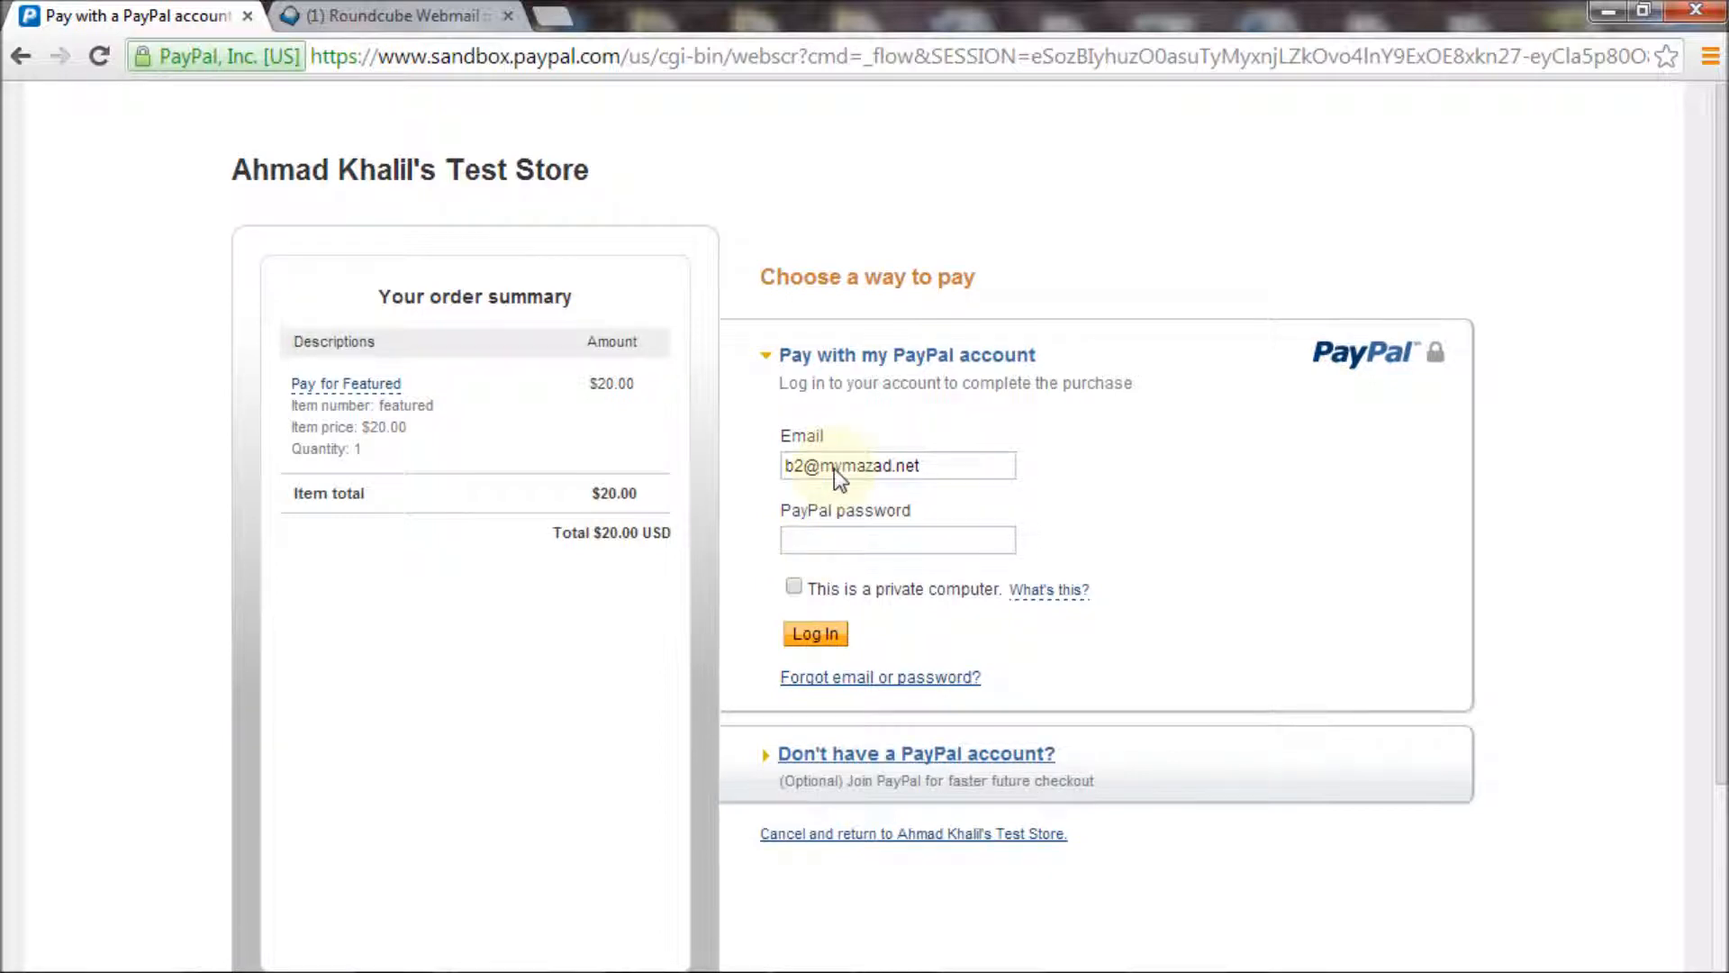
Log in to PayPal with the account password, pay the $20.00, and return to the store
left_click(836, 542)
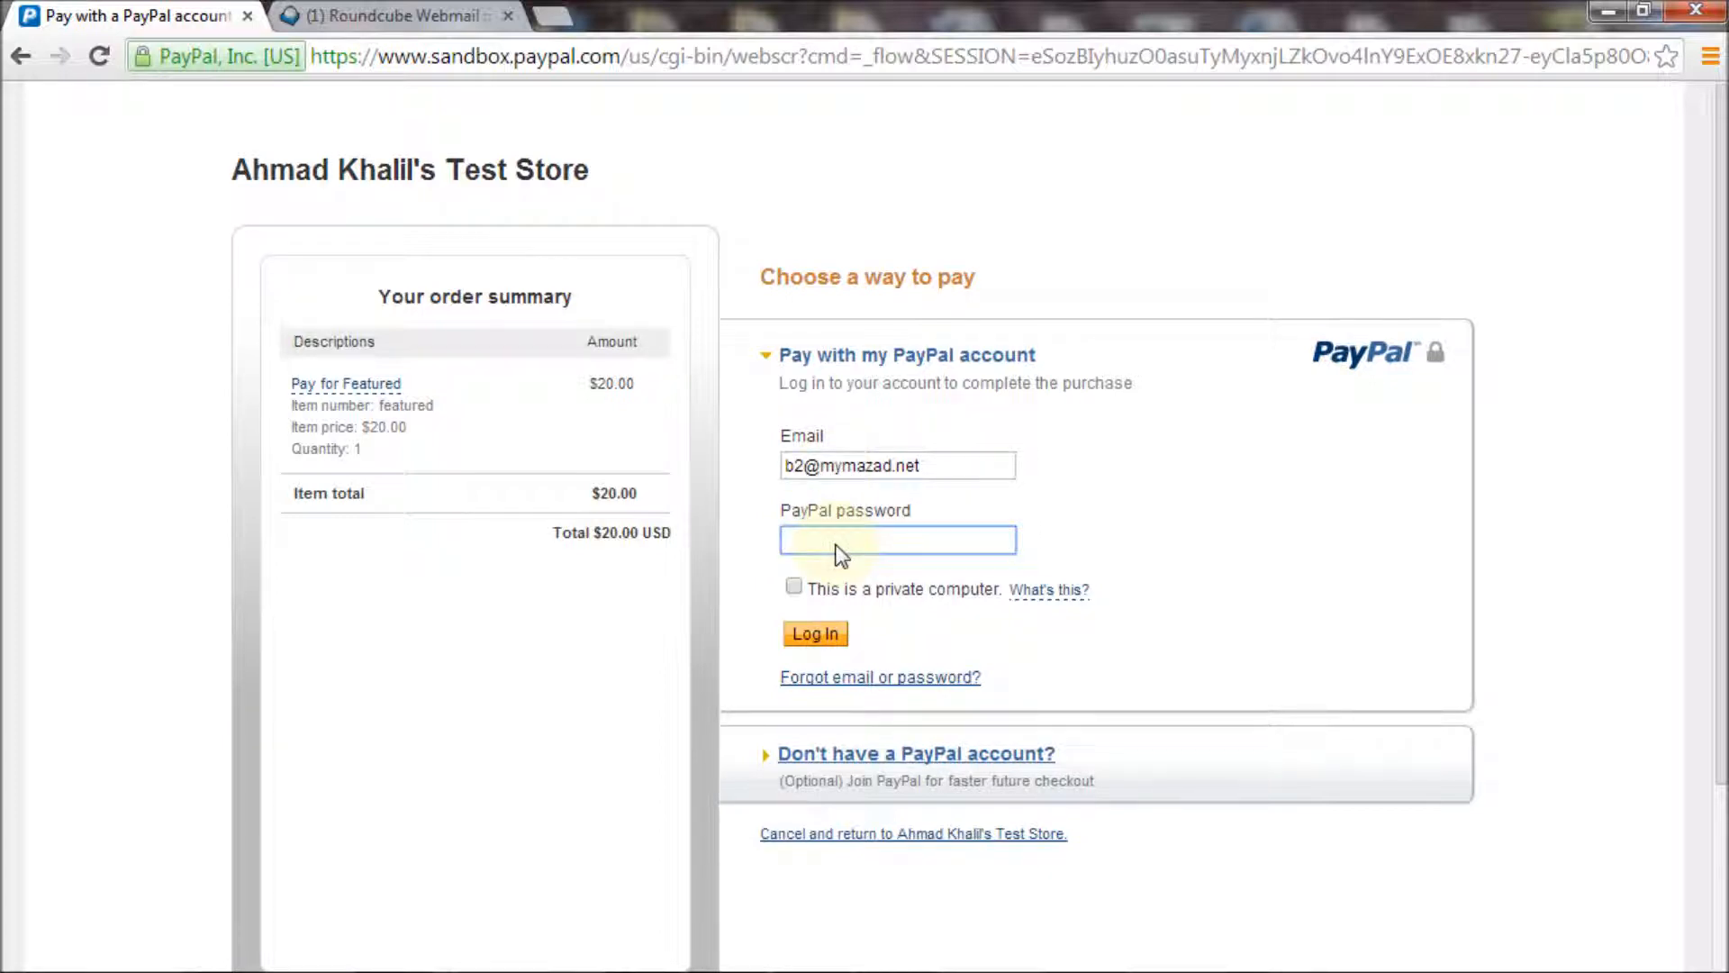
type("••••••••")
key("Return")
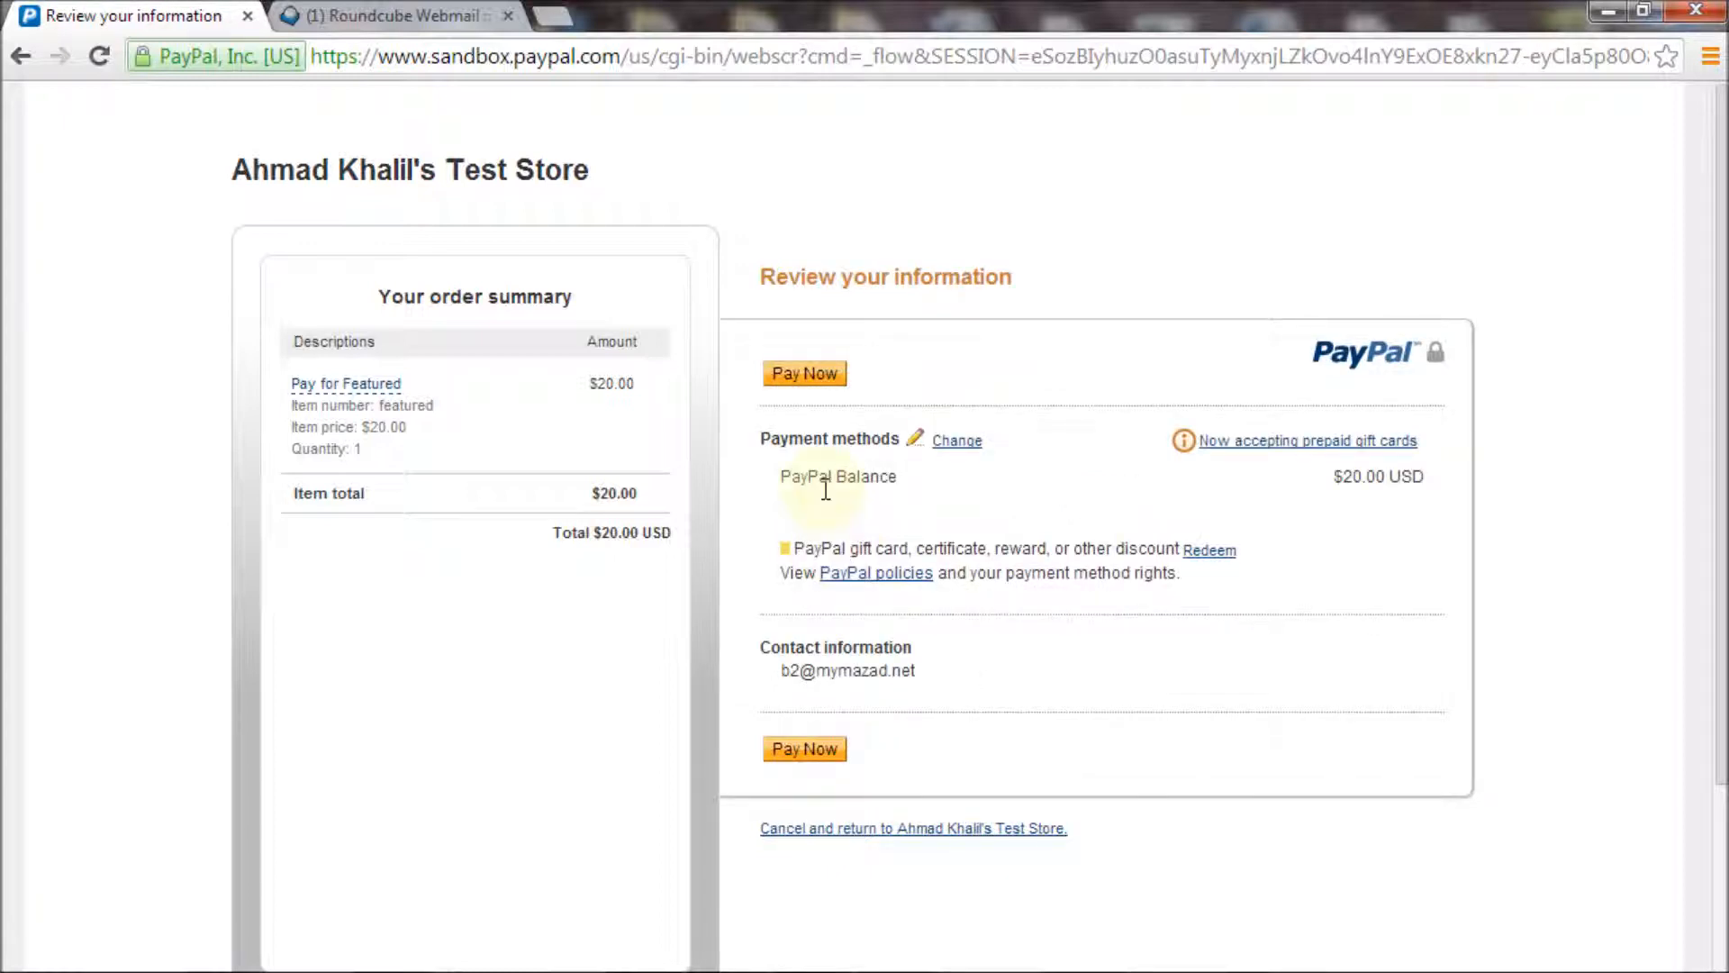
left_click(804, 373)
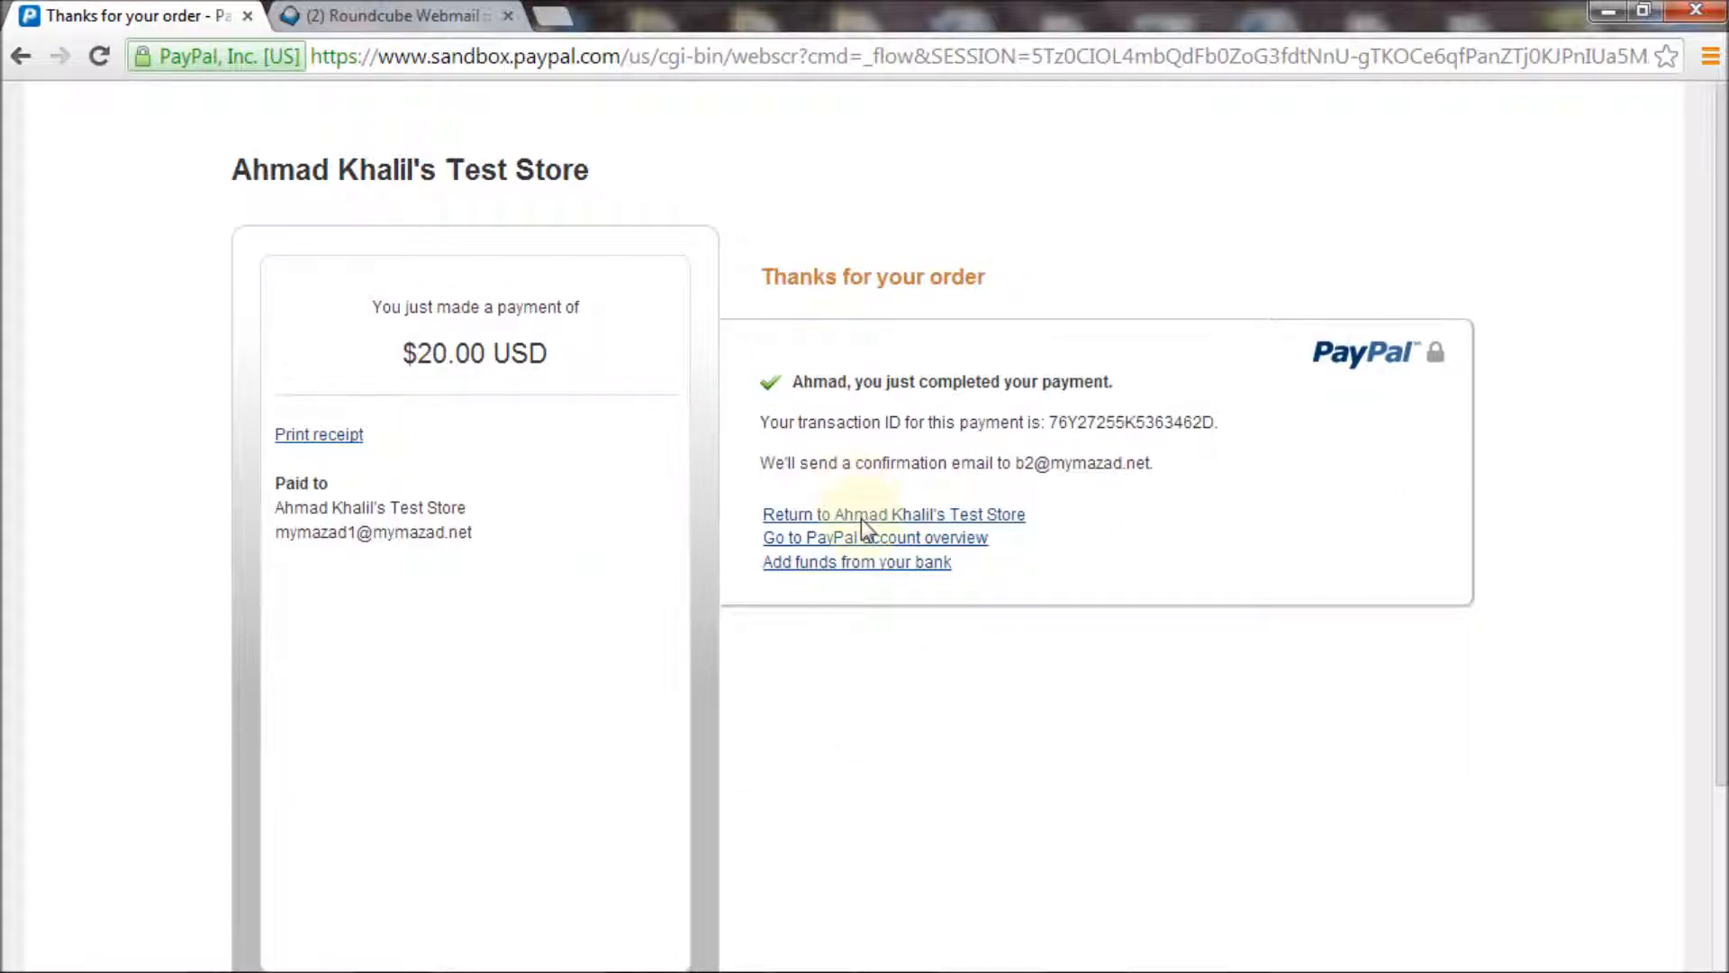
left_click(861, 517)
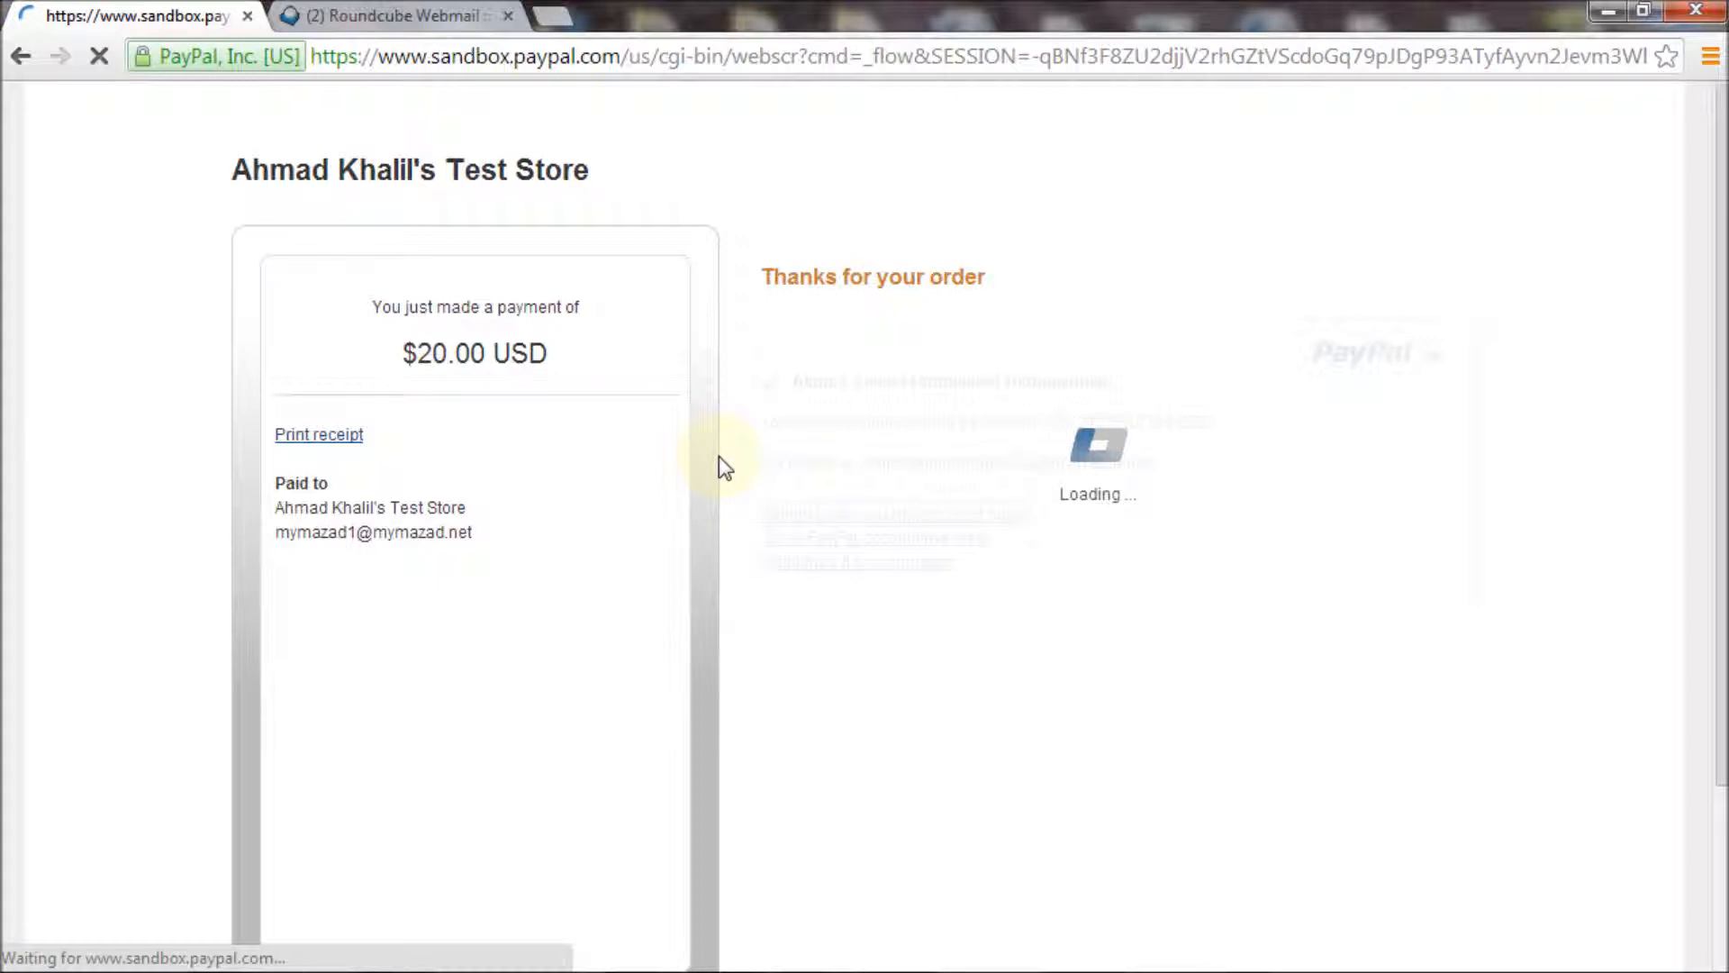
Check that order 256 (Pay for featured, 20.00 USD) shows Completed, then go to Roundcube Webmail
left_click(627, 399)
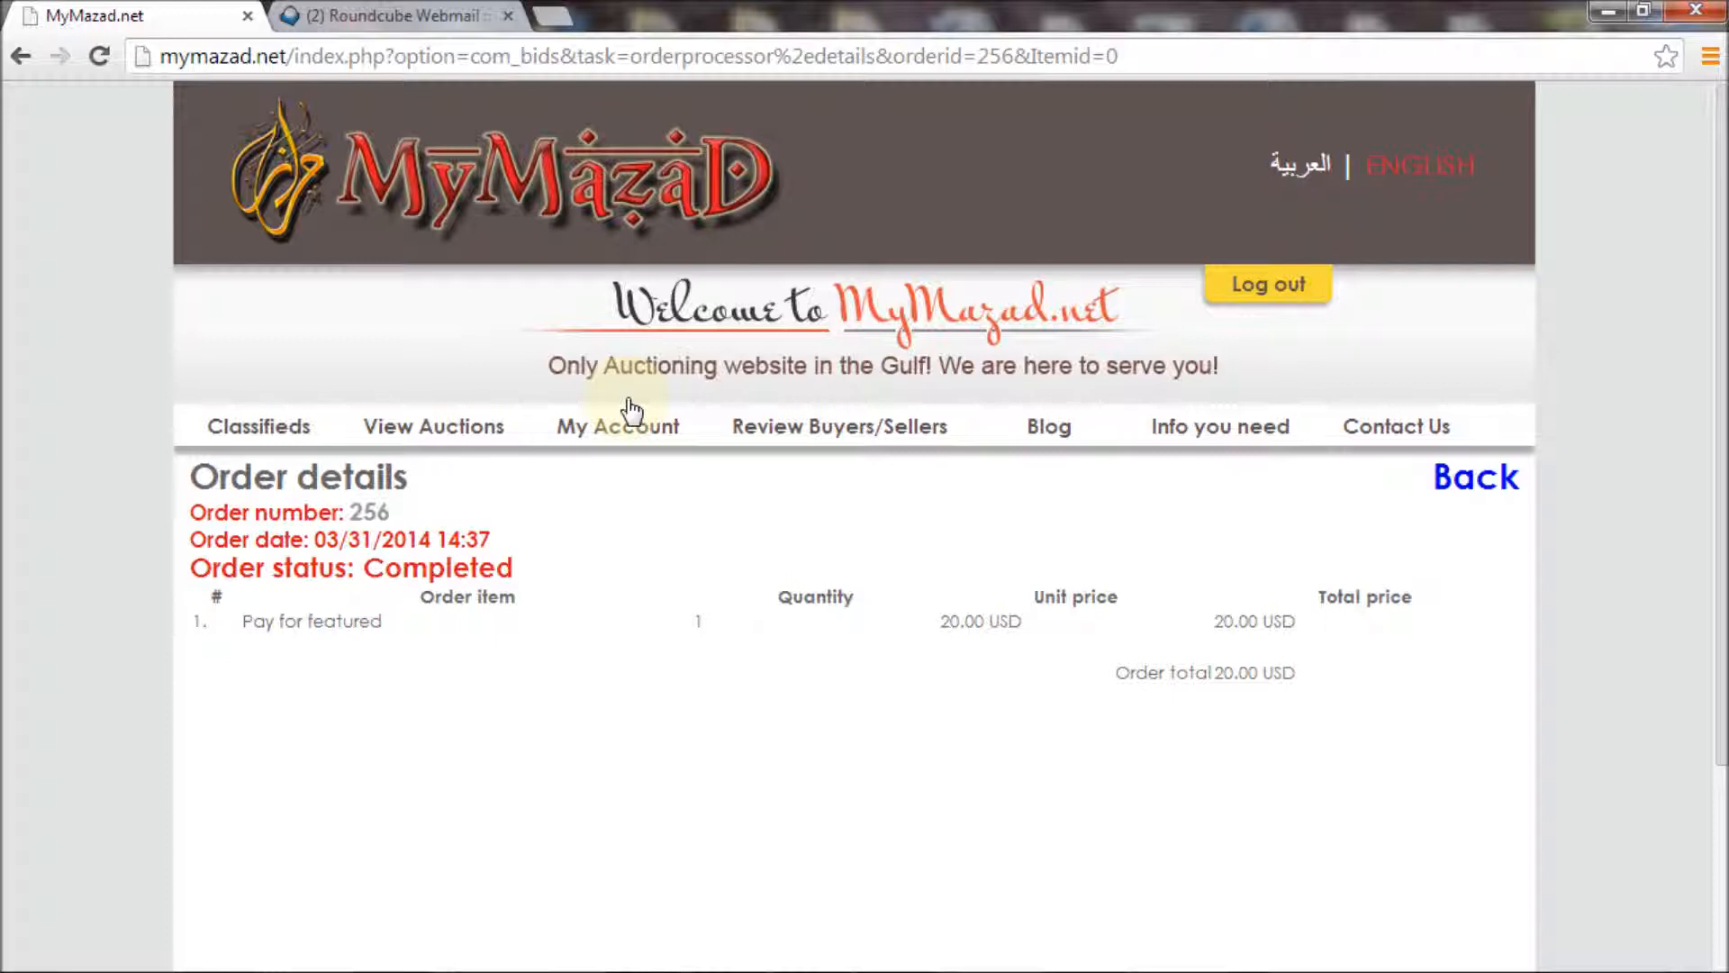
left_click(430, 20)
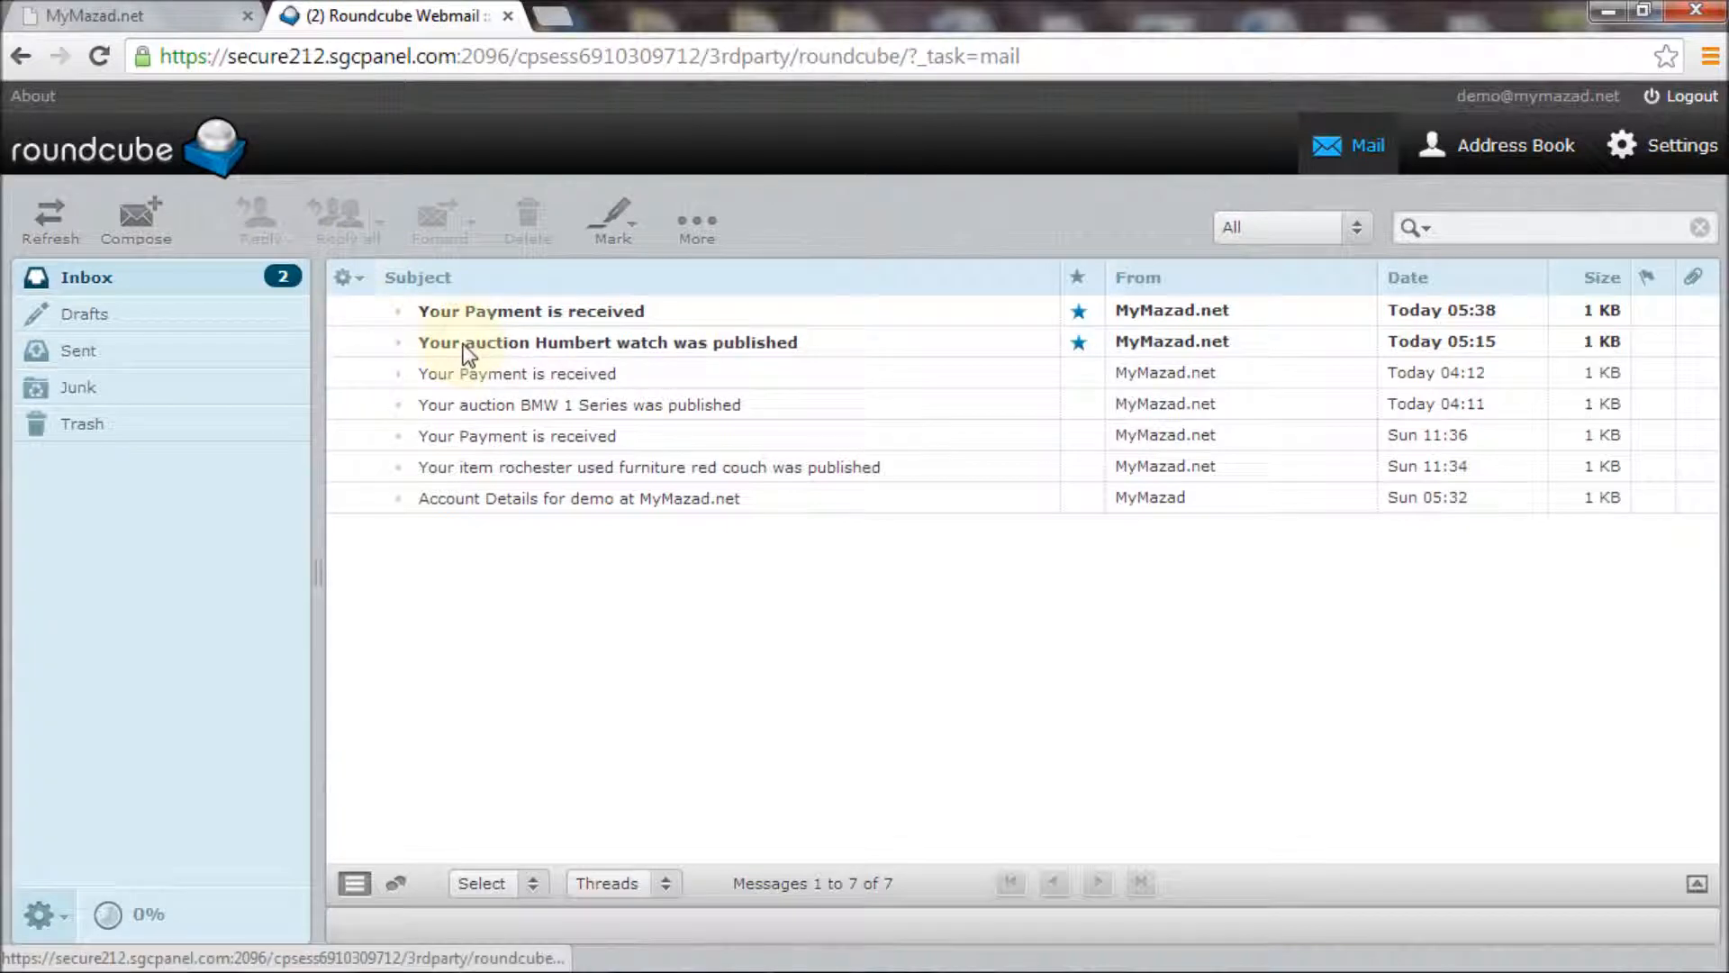
Read the 'Humbert watch was published' and 'Your Payment is received' emails, returning to Inbox after each
double_click(468, 351)
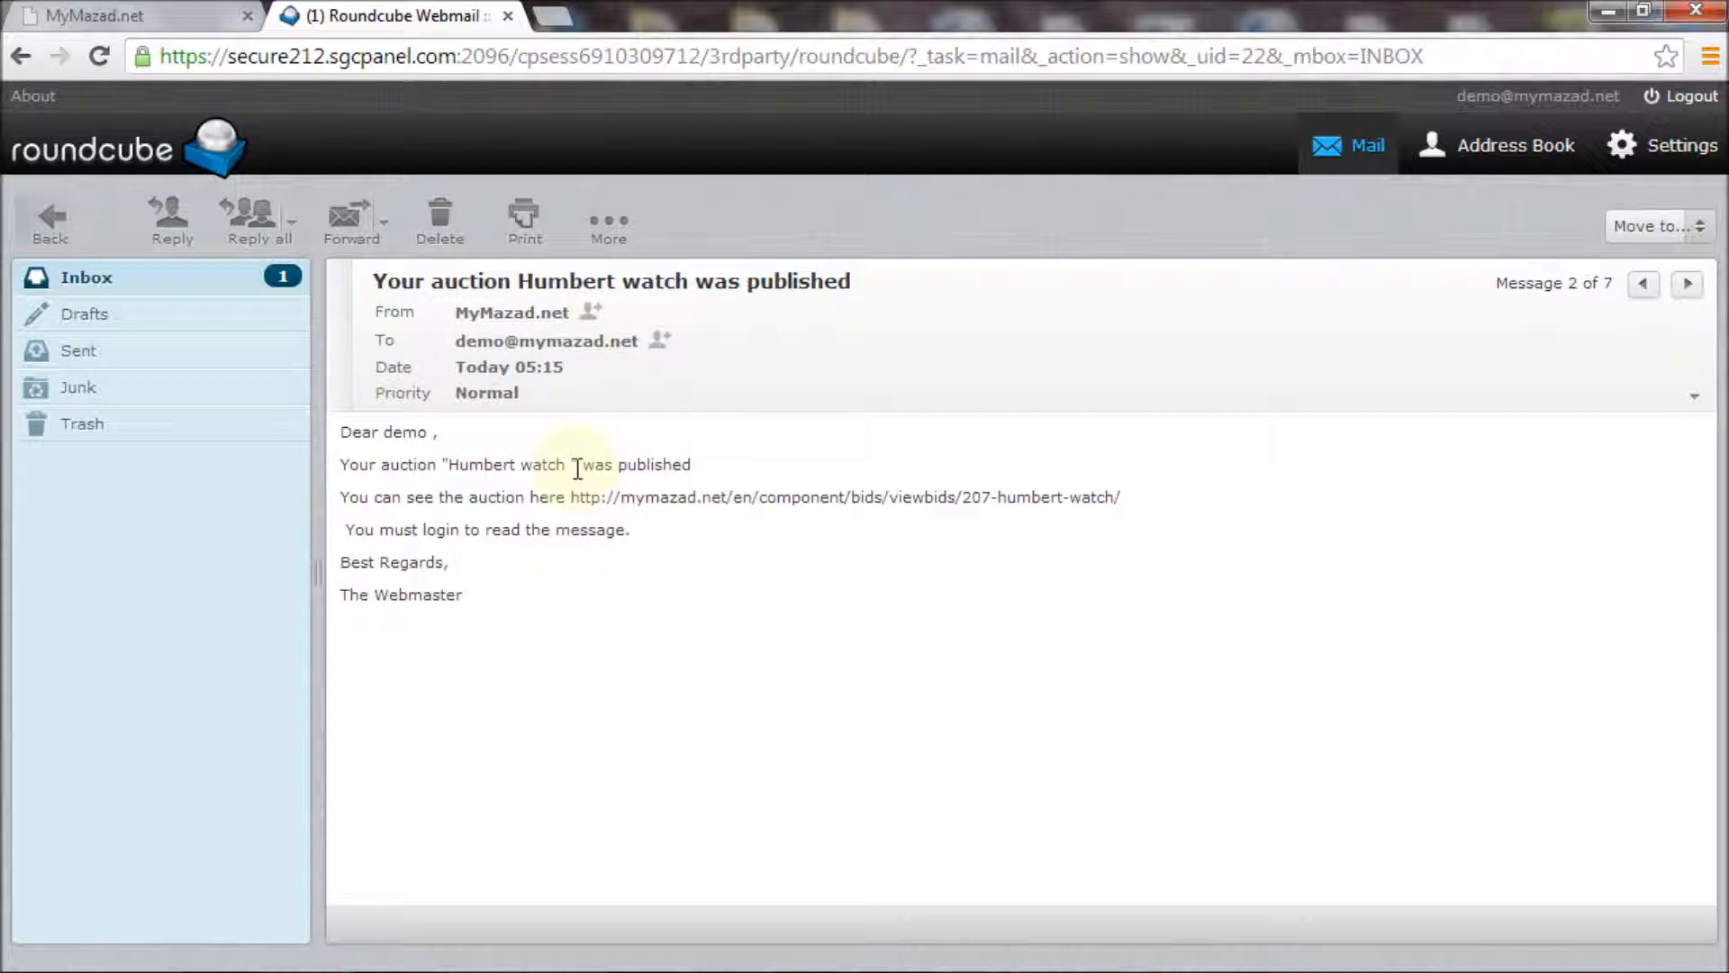
left_click(161, 282)
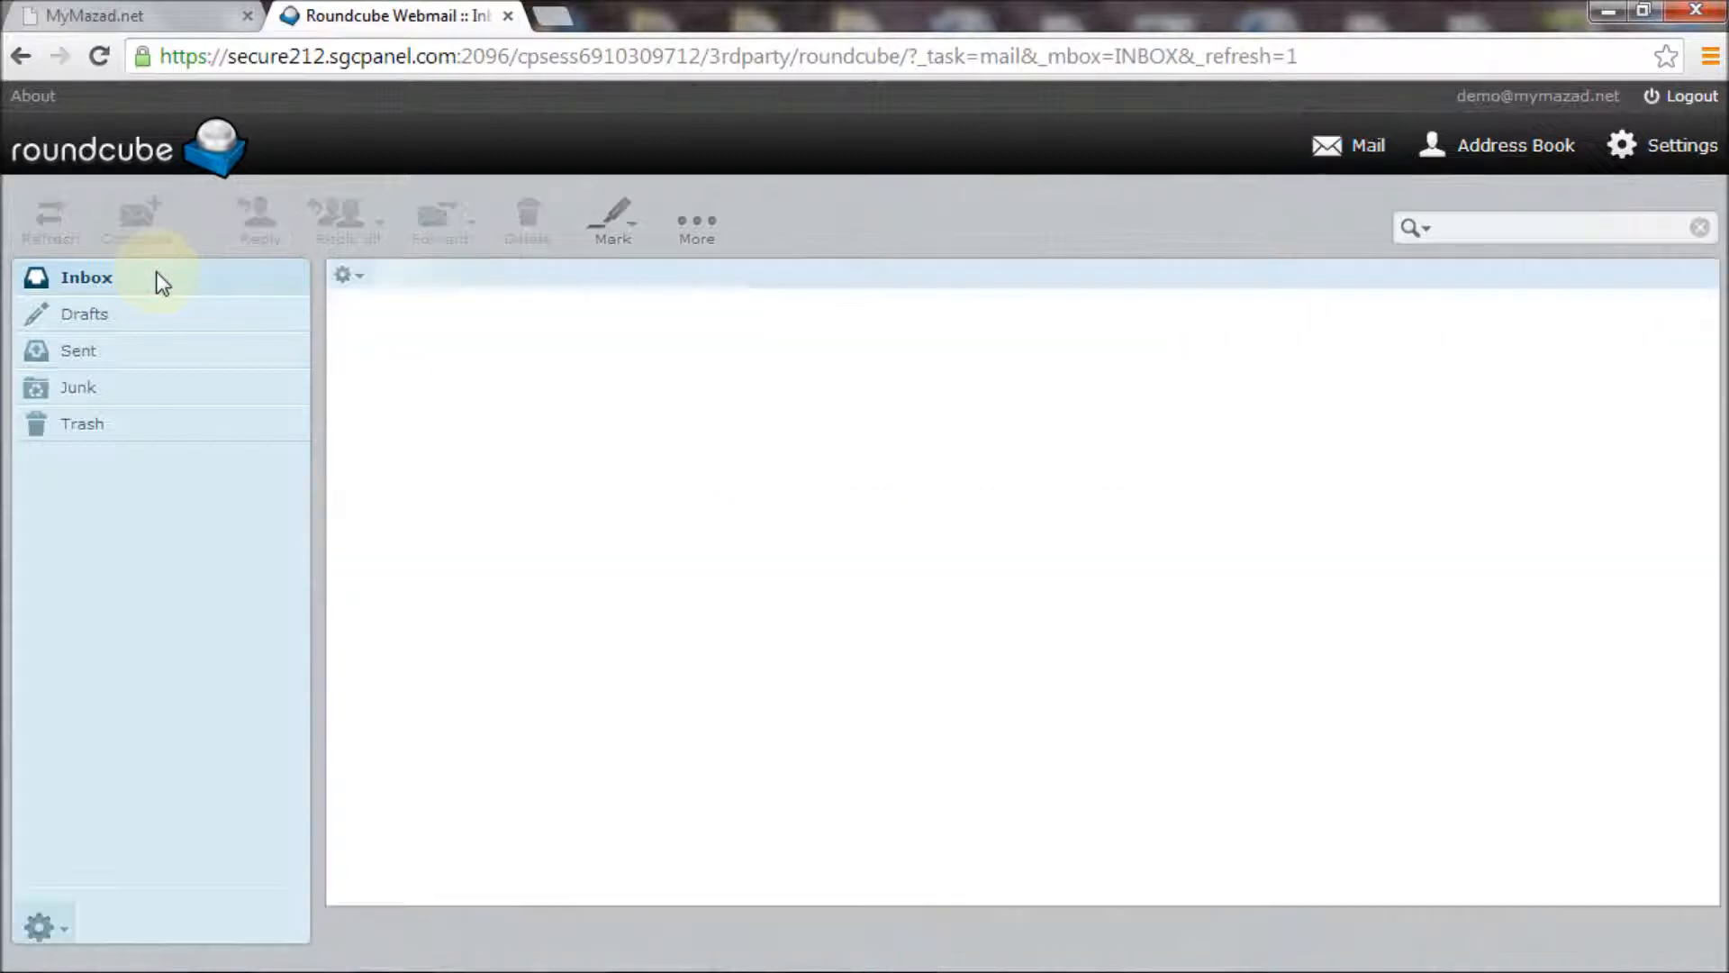
left_click(450, 310)
double_click(451, 310)
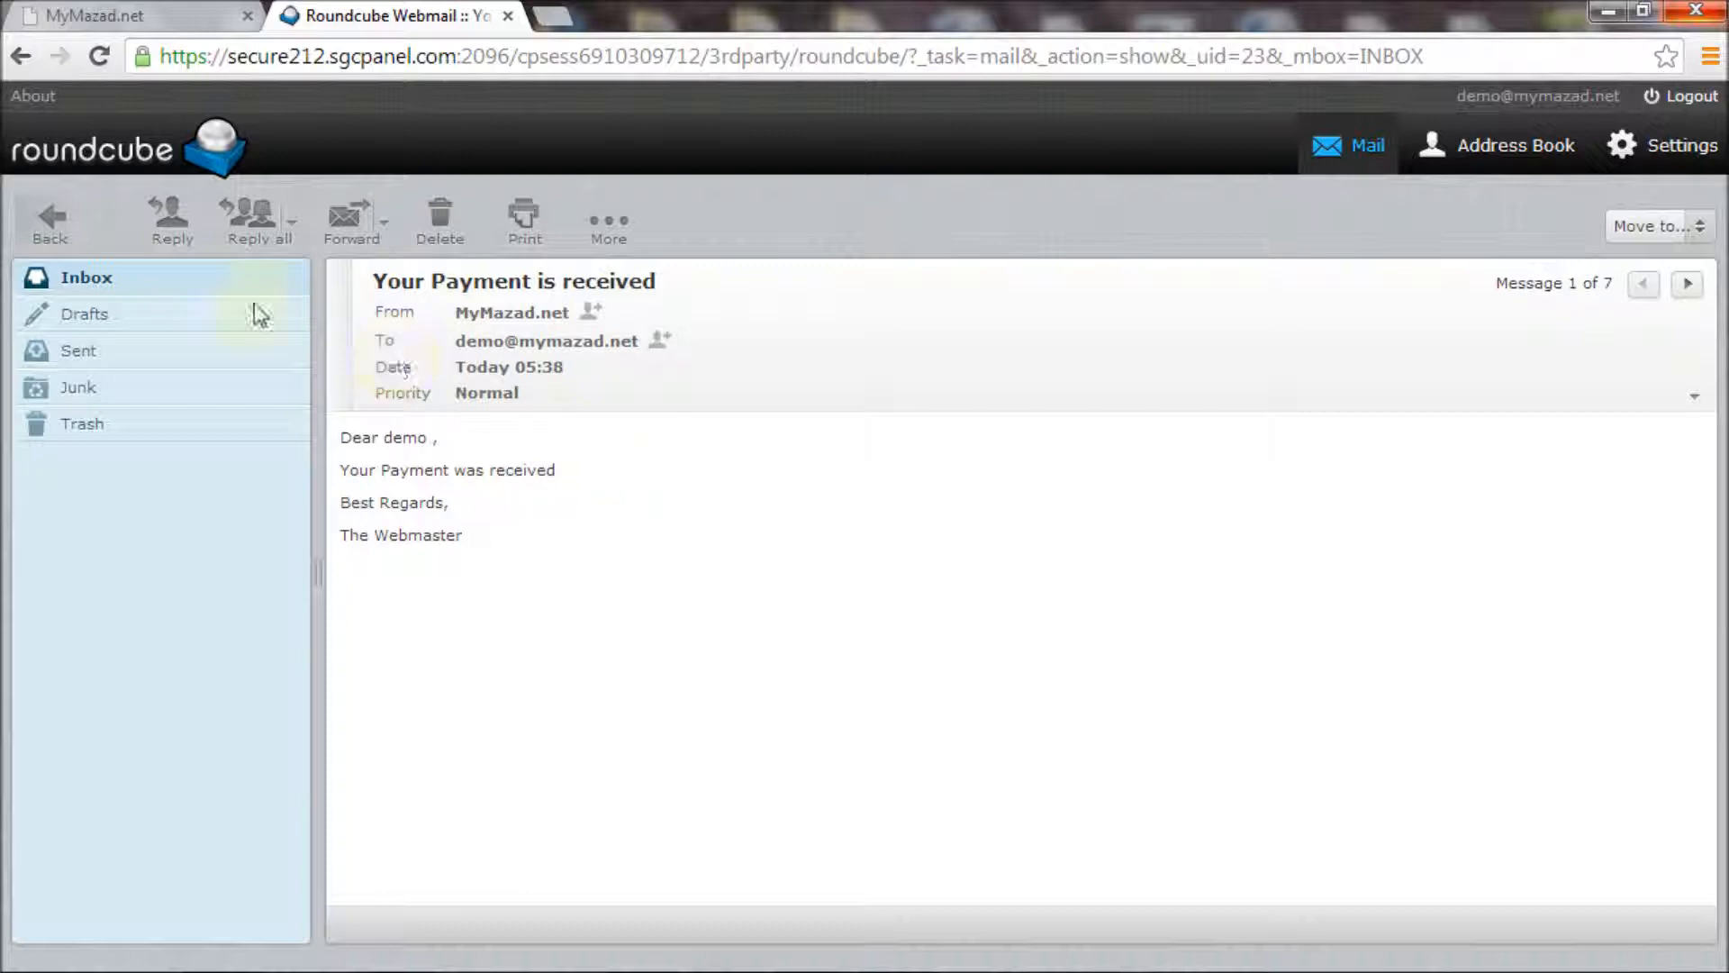
left_click(228, 284)
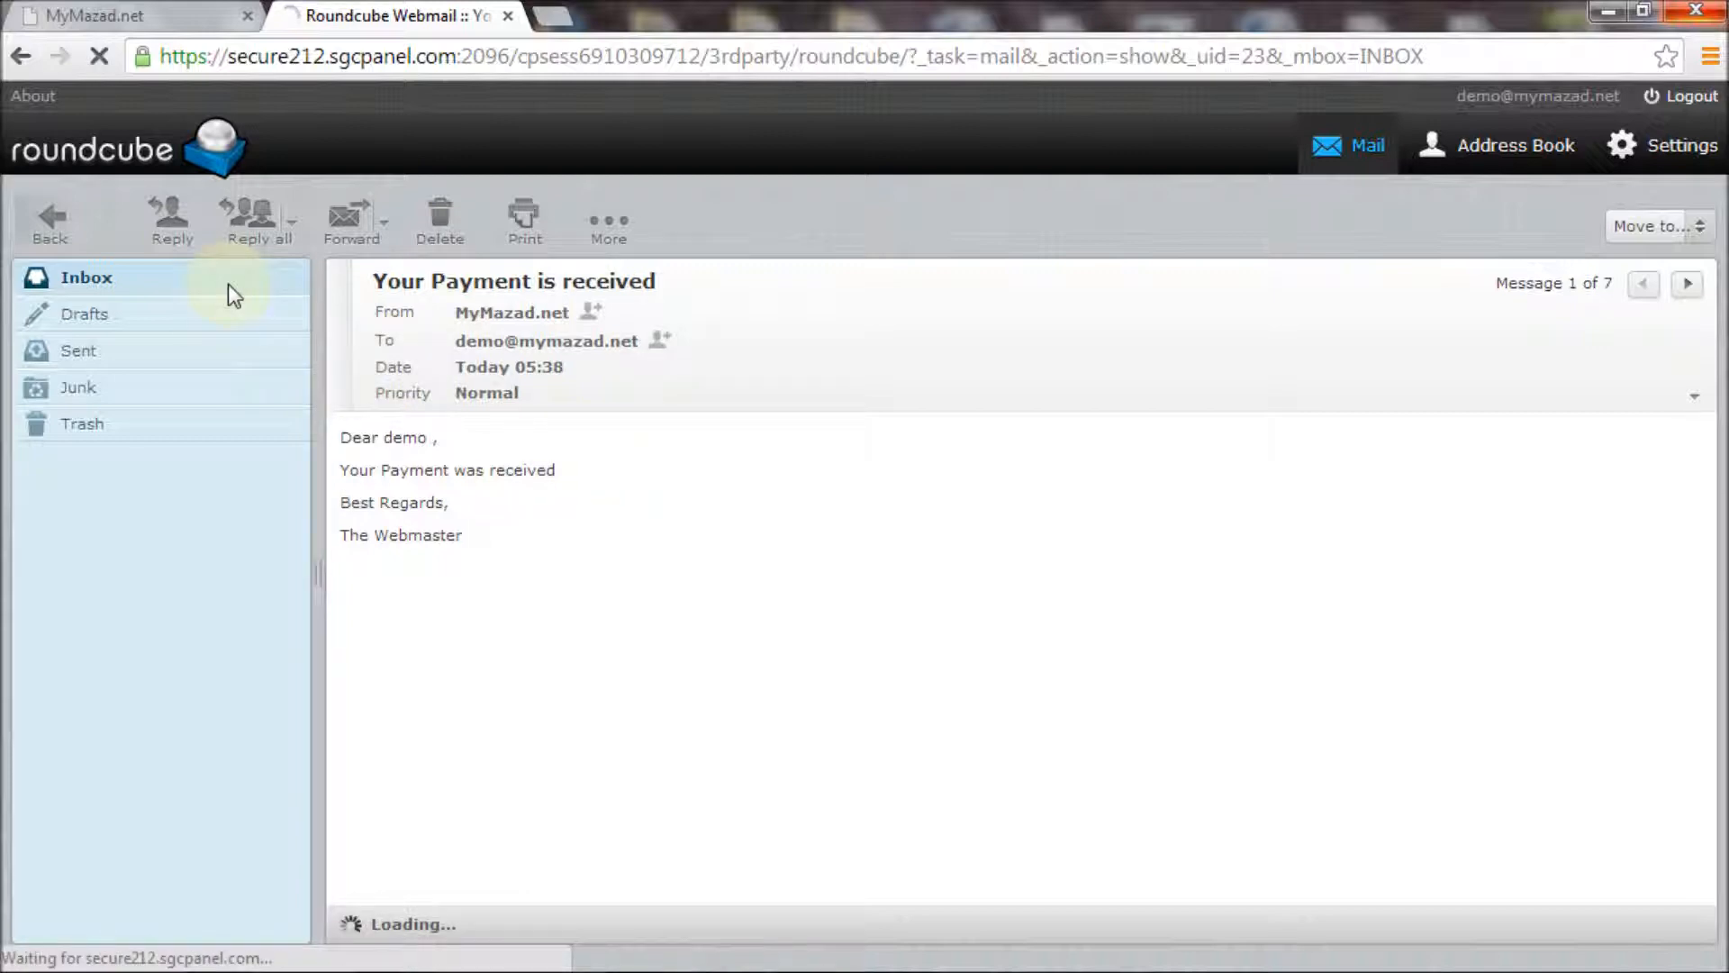